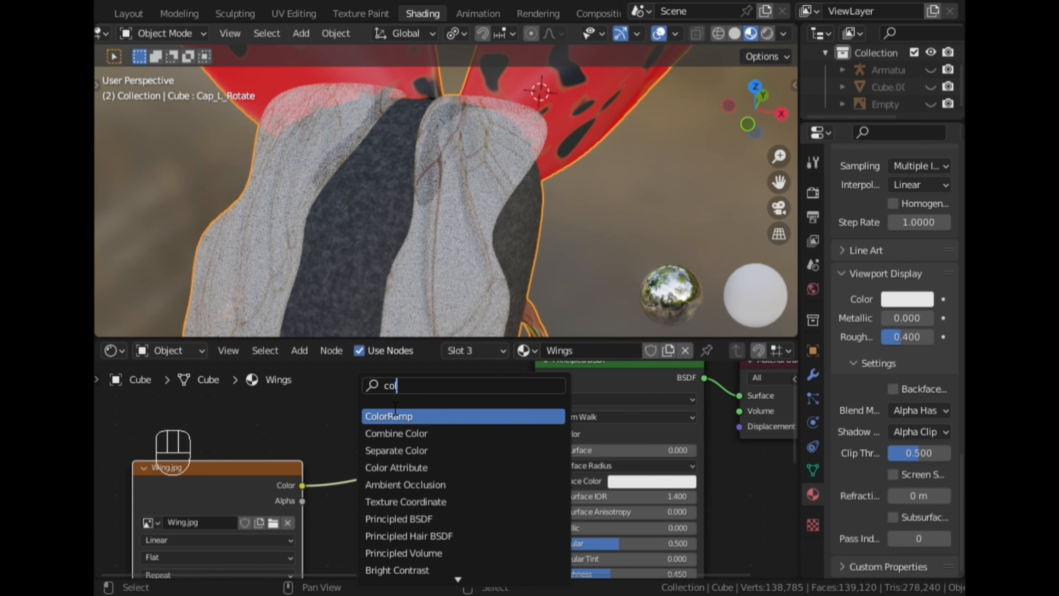
Insert a ColorRamp between the Wing.jpg colour output and the Principled BSDF Base Color, with its black stop at about 0.68
click(402, 416)
mouse_move(364, 488)
mouse_down()
mouse_move(461, 491)
mouse_move(418, 492)
mouse_up()
scroll(447, 236, down, 5)
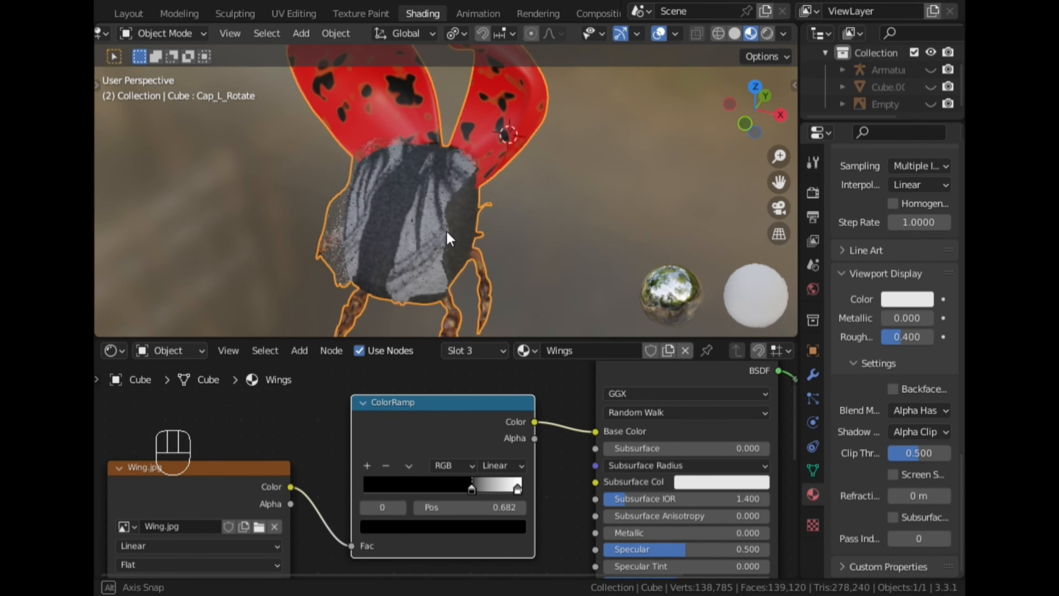
key(KP_3)
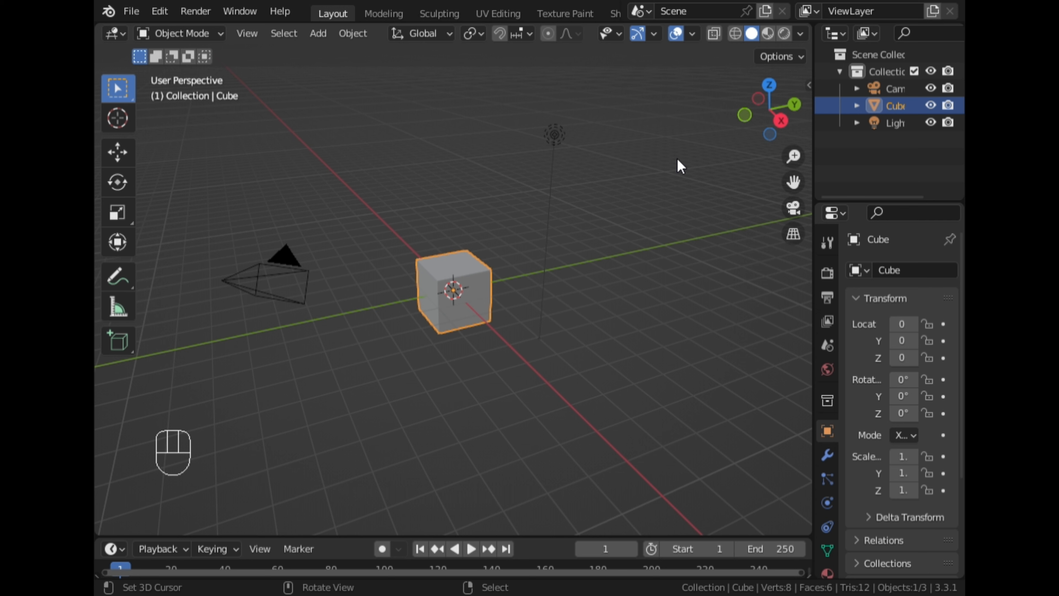
Delete the default camera and light, keeping only the cube
key(ctrl)
key(ctrl+i)
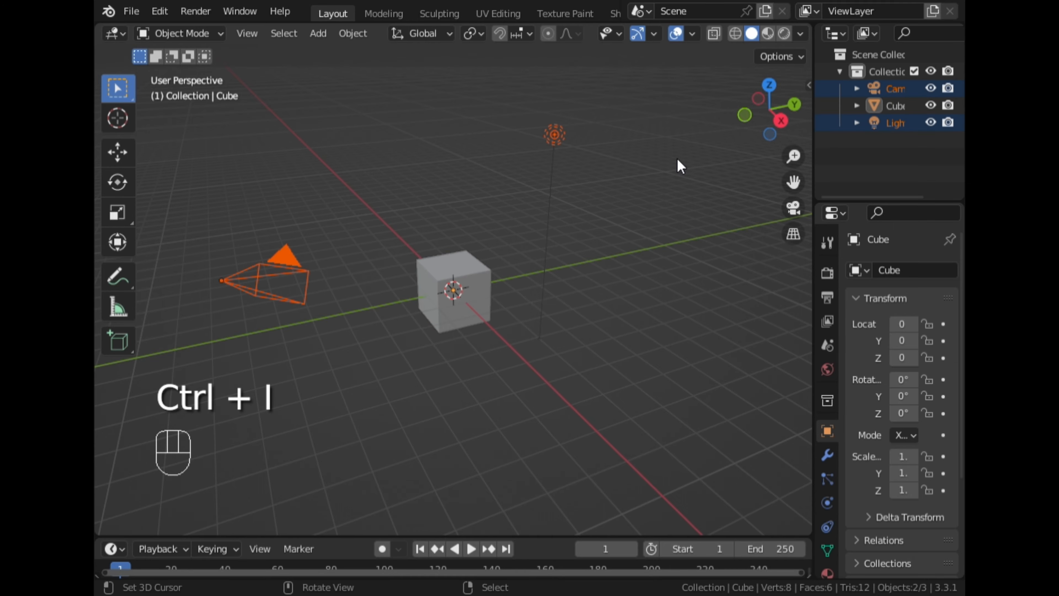
key(Delete)
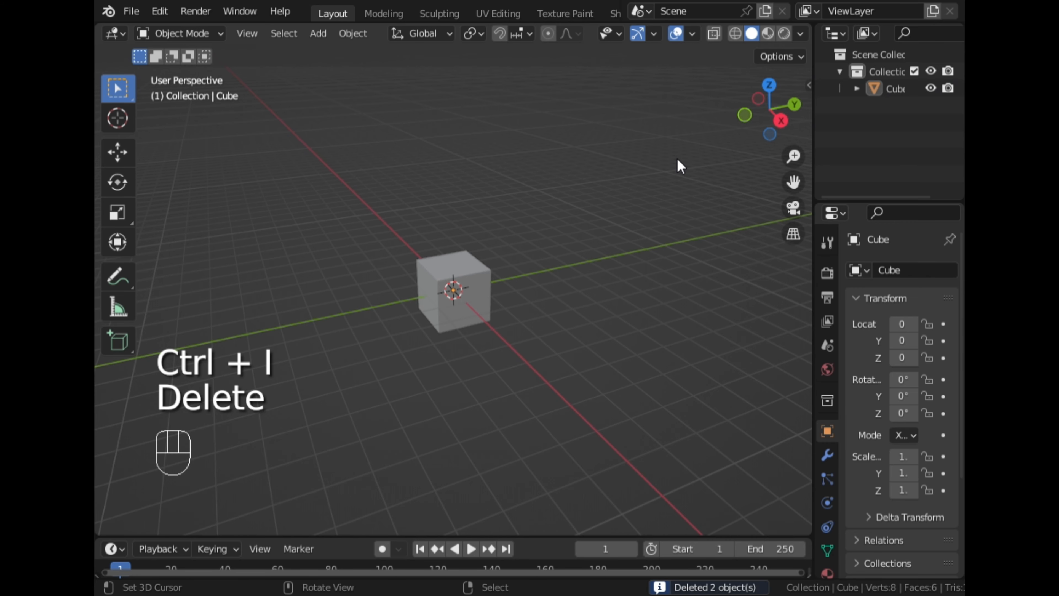
Add the side-view ladybug photo as an image empty aligned to the right orthographic view
click(741, 117)
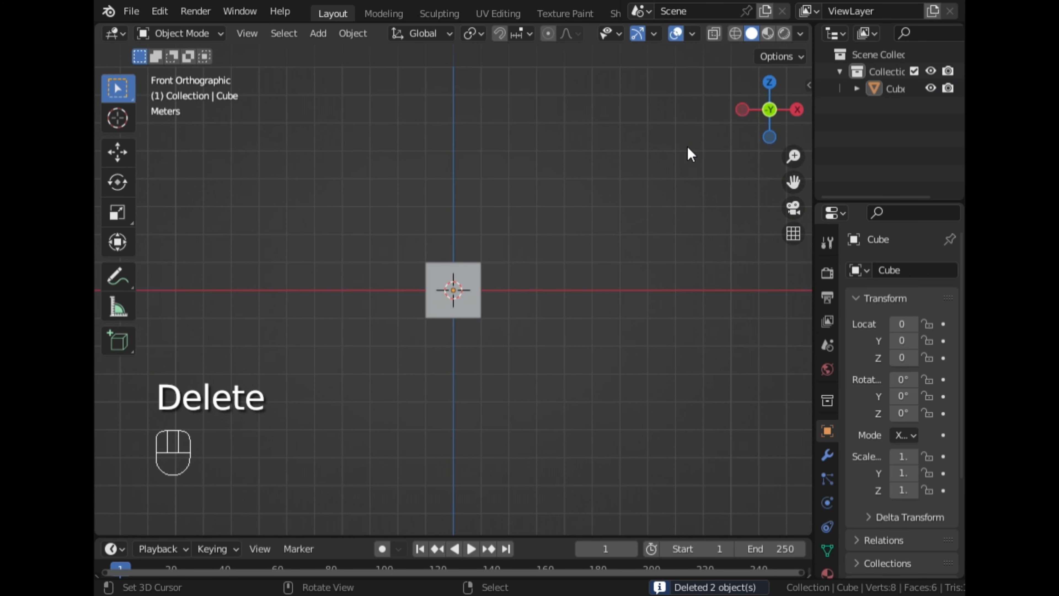
middle_drag(631, 194, 570, 239)
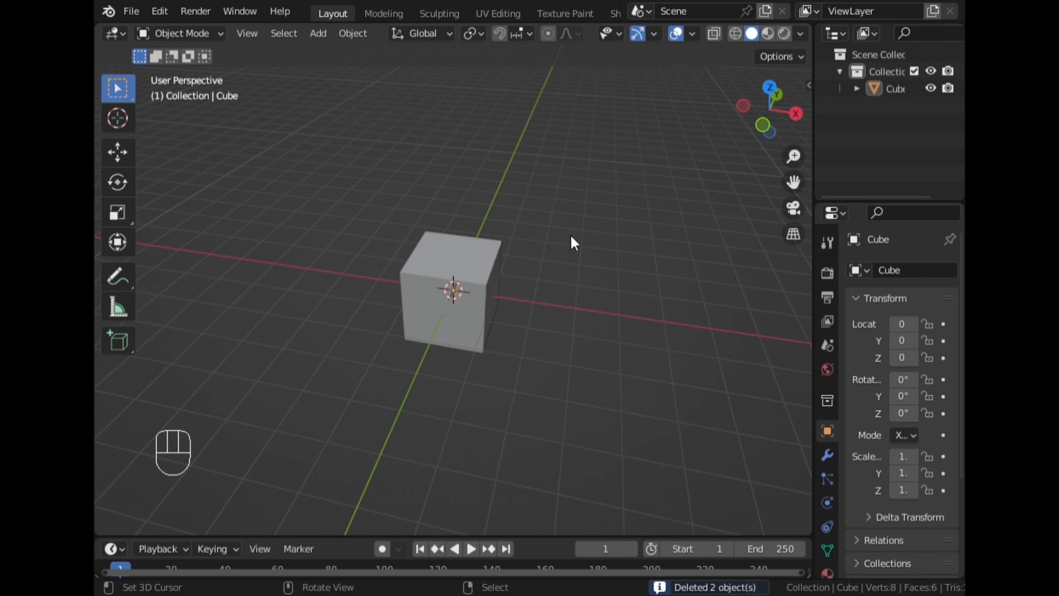
click(739, 141)
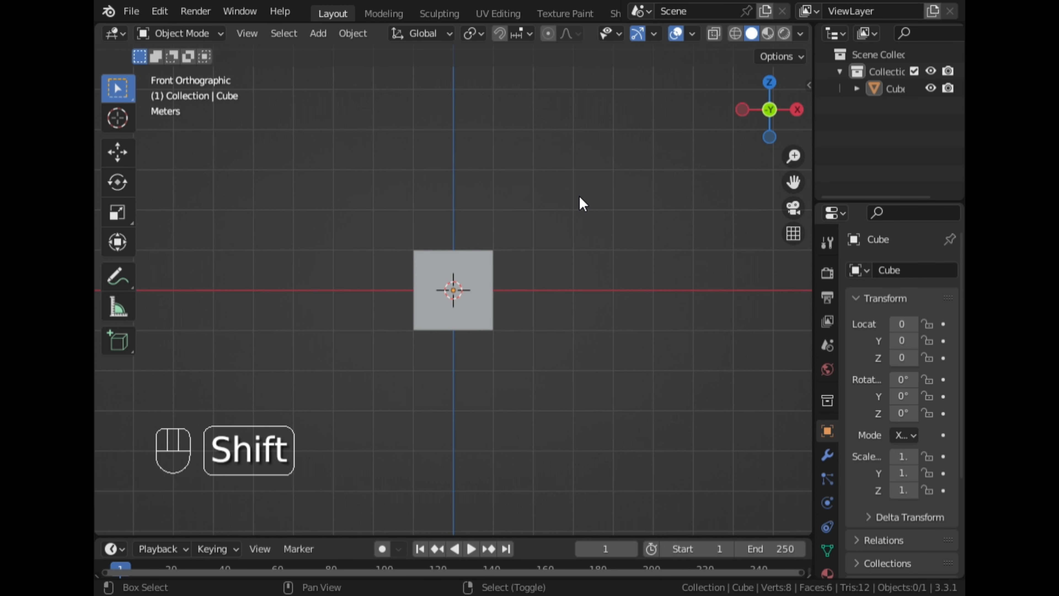
key(shift+a)
mouse_move(581, 203)
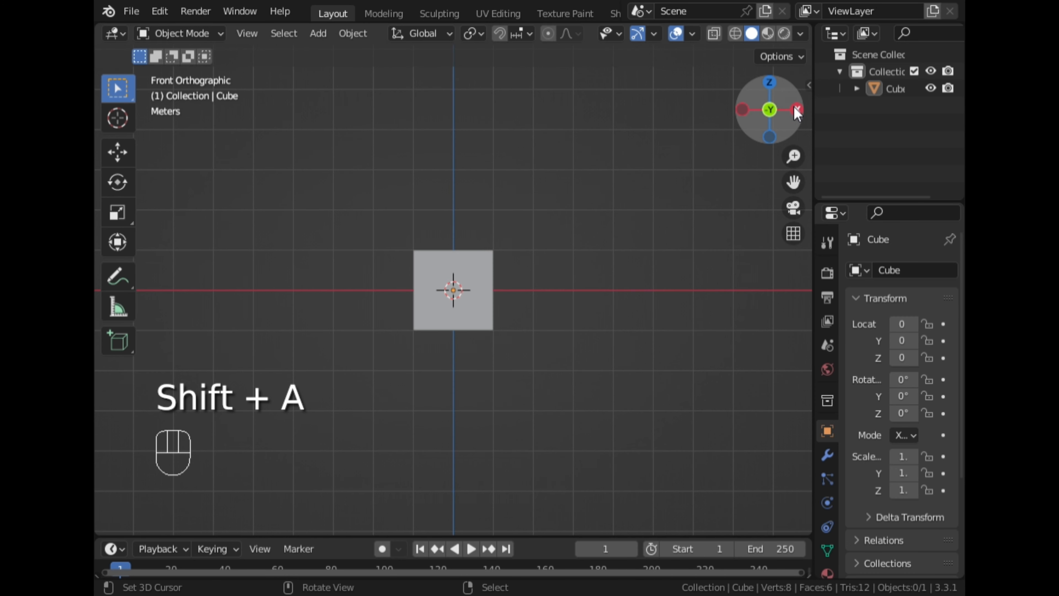
click(797, 110)
key(shift+a)
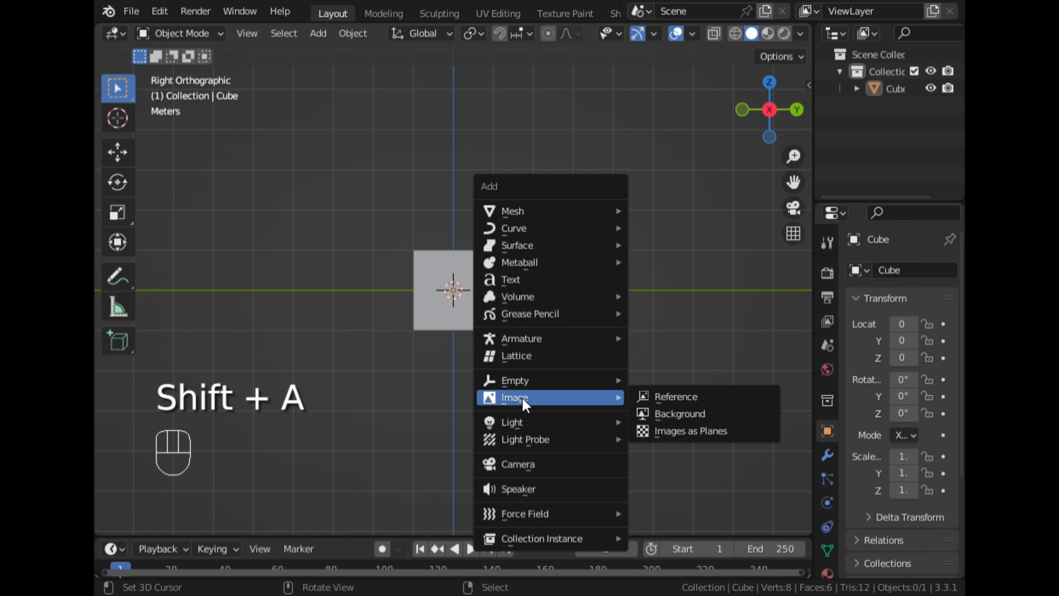
key(Escape)
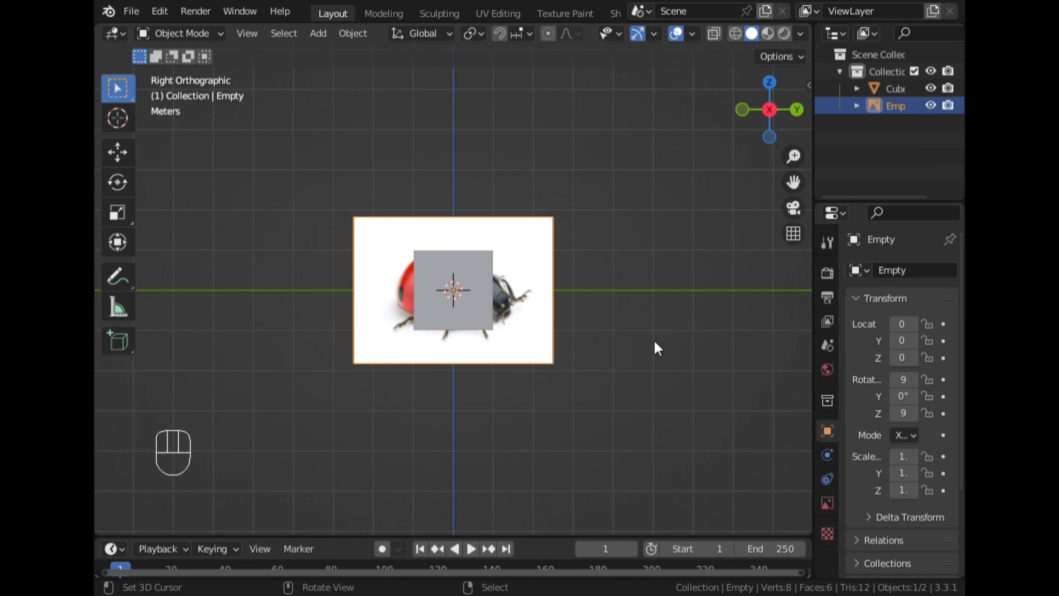
scroll(643, 333, up, 3)
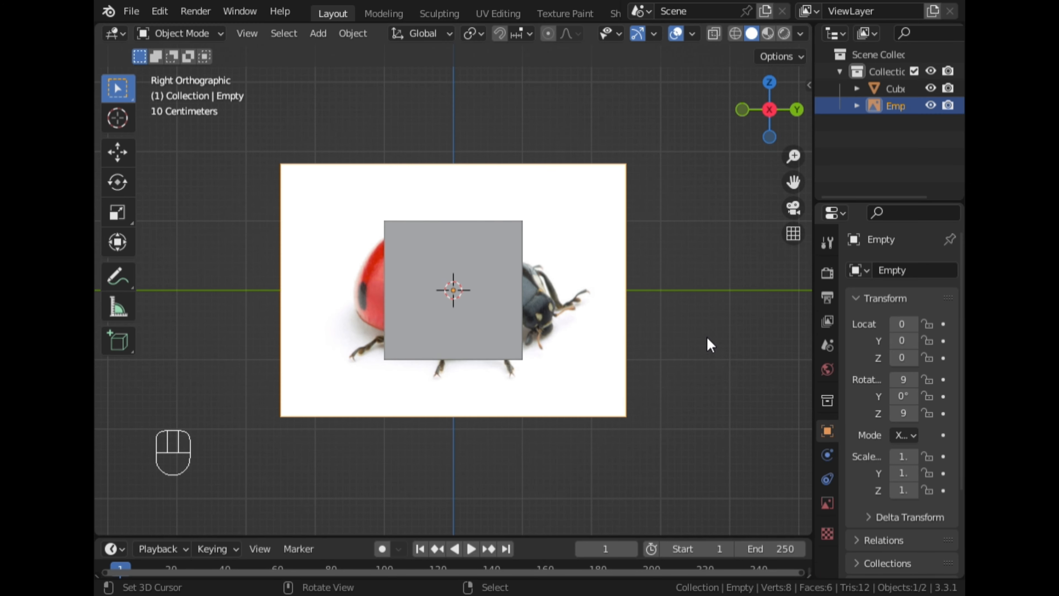
Move the ladybug image about 1.7 m along negative X in the top view, clear of the cube
click(766, 83)
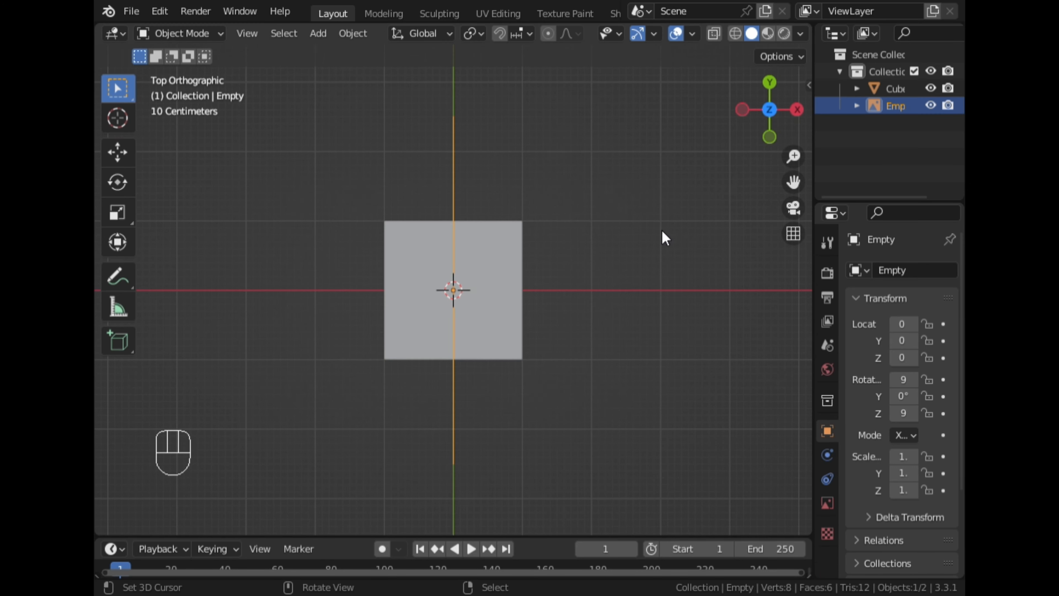
key(g)
key(x)
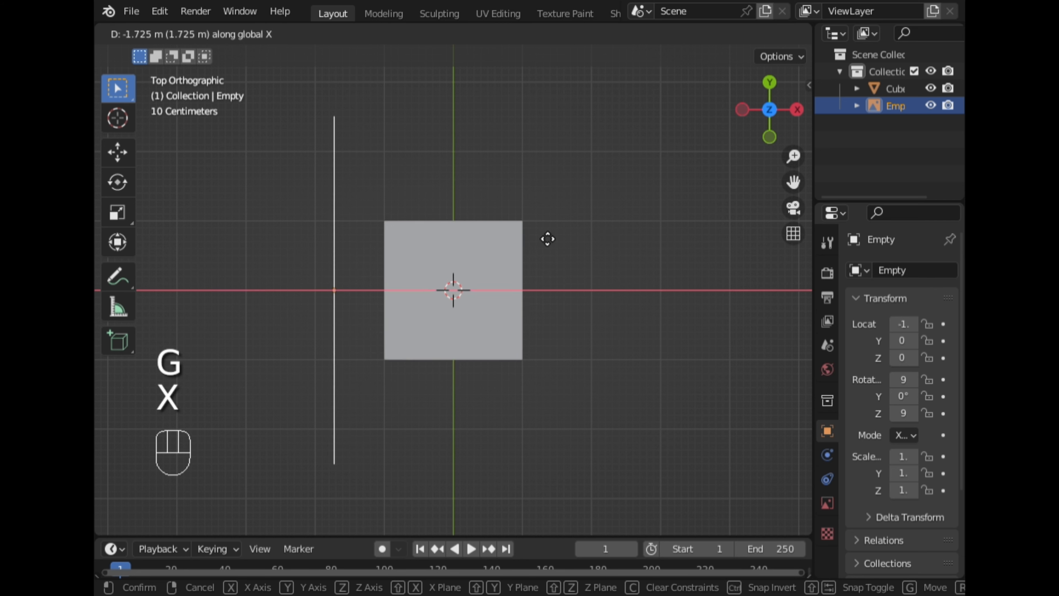
click(546, 236)
Edit the cube's mesh and add a centred loop cut that divides it in half along X
click(501, 286)
key(Tab)
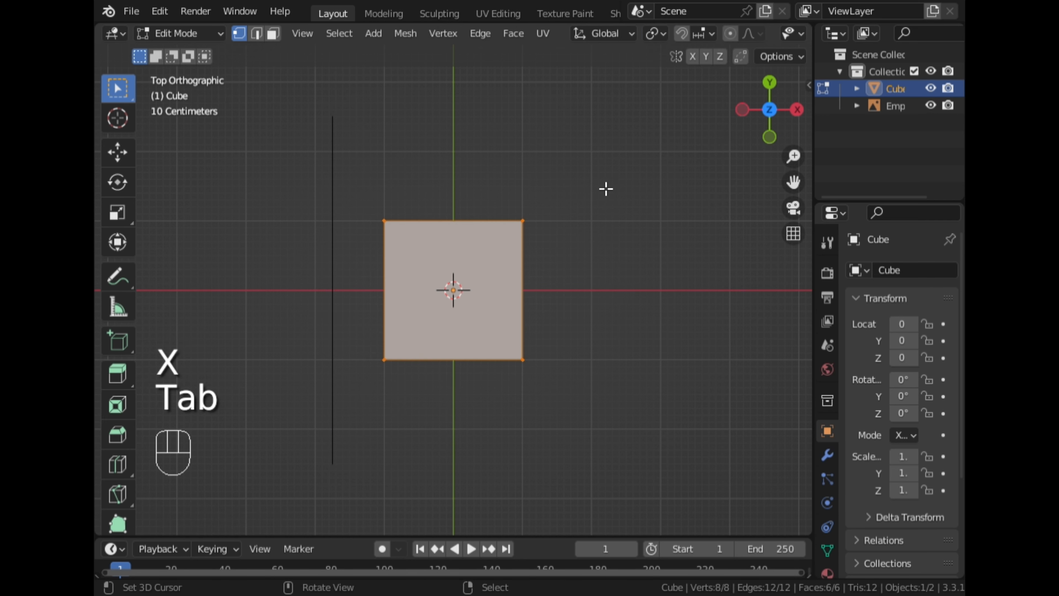
key(ctrl+r)
click(485, 232)
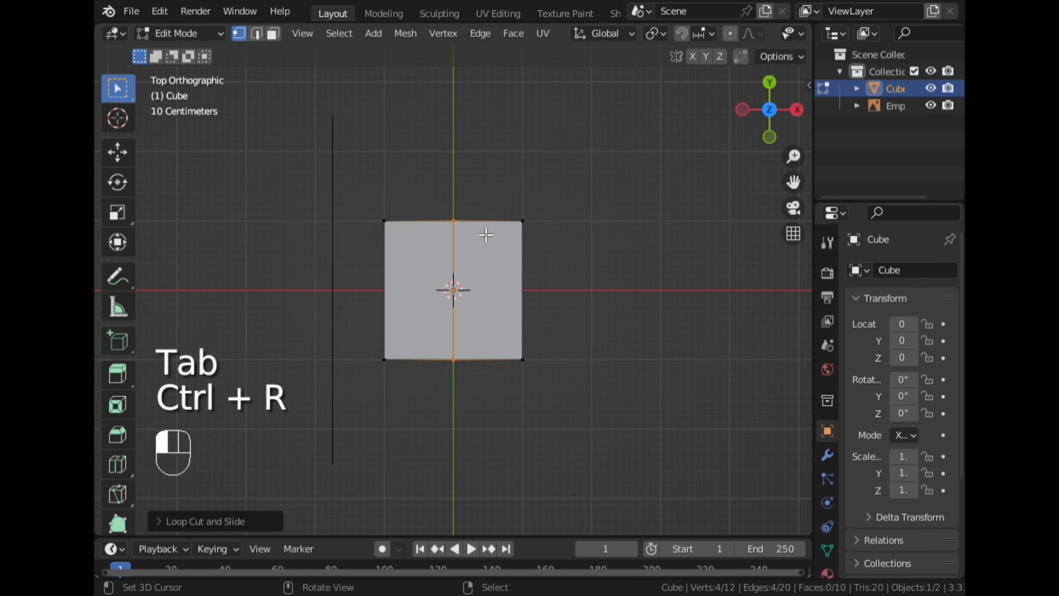
Turn on X-ray display for the cube mesh and enlarge the Properties editor
scroll(718, 43, down, 5)
click(732, 33)
drag(363, 160, 421, 406)
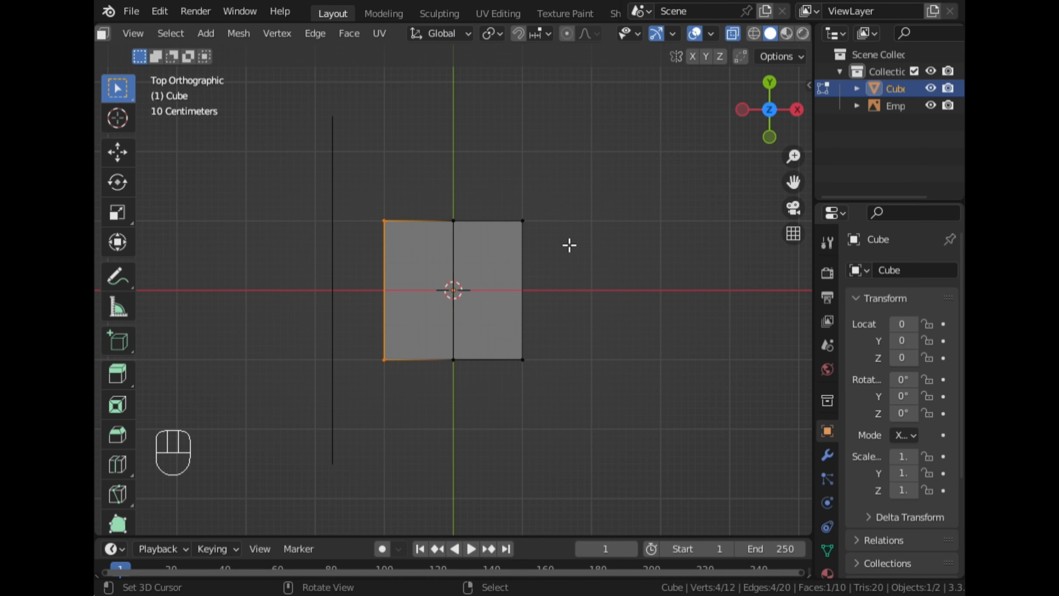
click(662, 243)
drag(851, 212, 851, 152)
drag(813, 210, 733, 212)
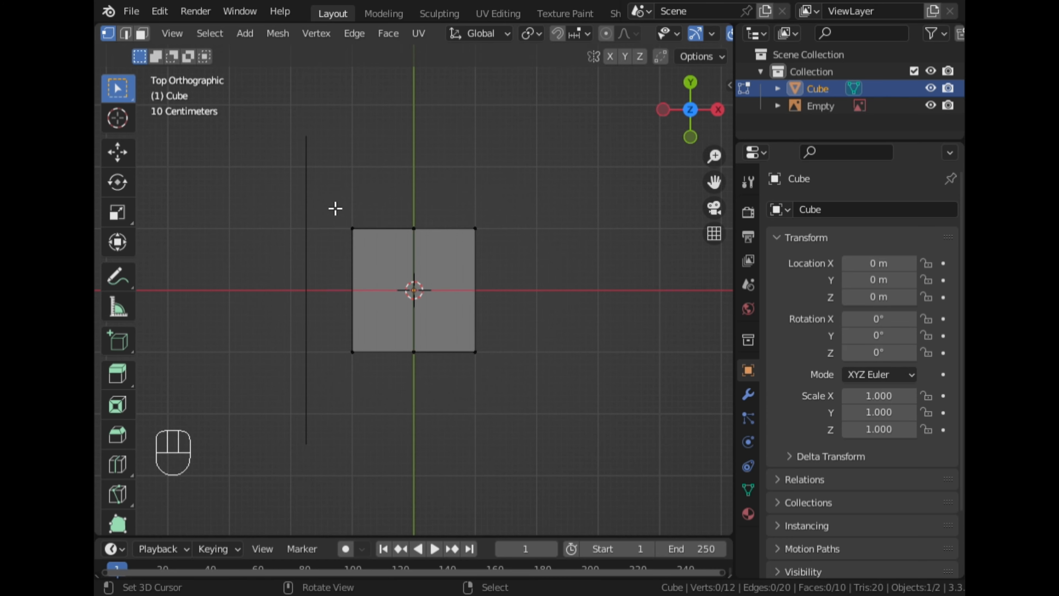
Delete the cube's outer vertices on the negative X side, leaving only the positive X half
drag(328, 201, 398, 392)
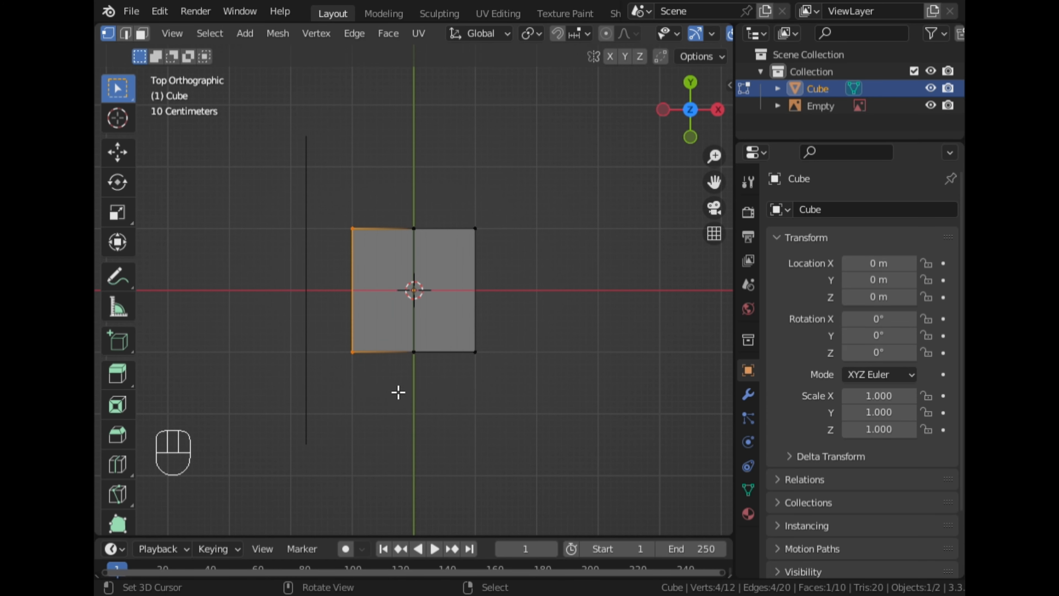
key(Delete)
click(587, 212)
Add a Mirror modifier on the X axis to the half cube, with Clipping and on-cage display enabled
click(748, 394)
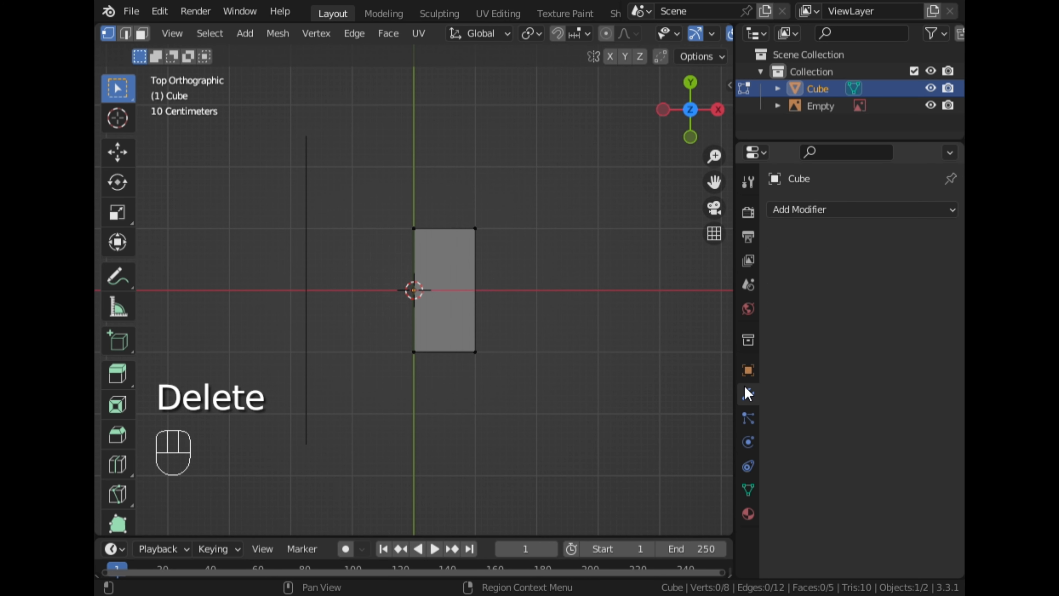
click(822, 210)
click(669, 407)
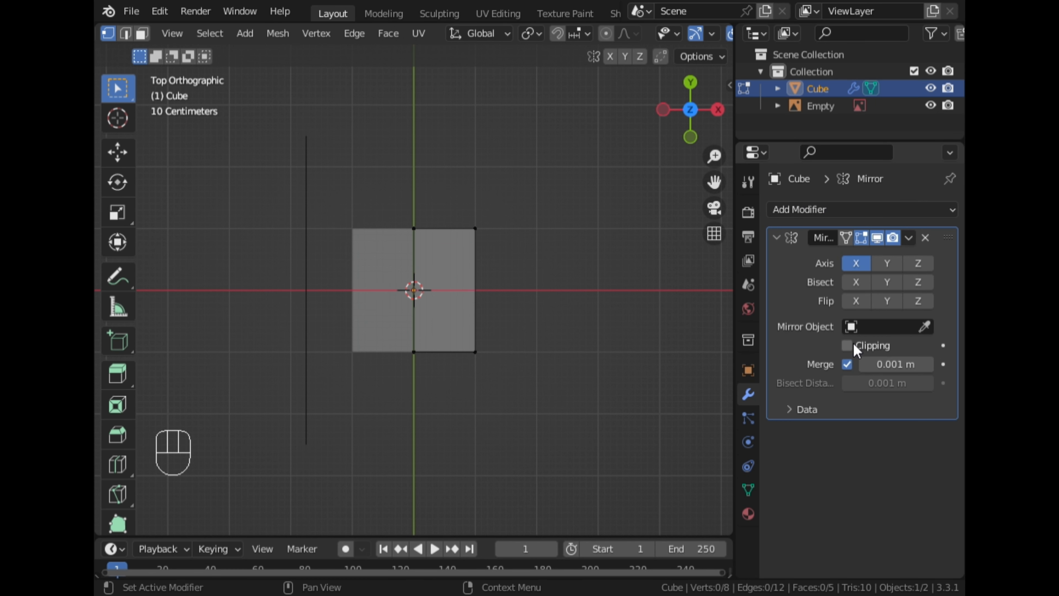
click(850, 345)
scroll(563, 278, up, 2)
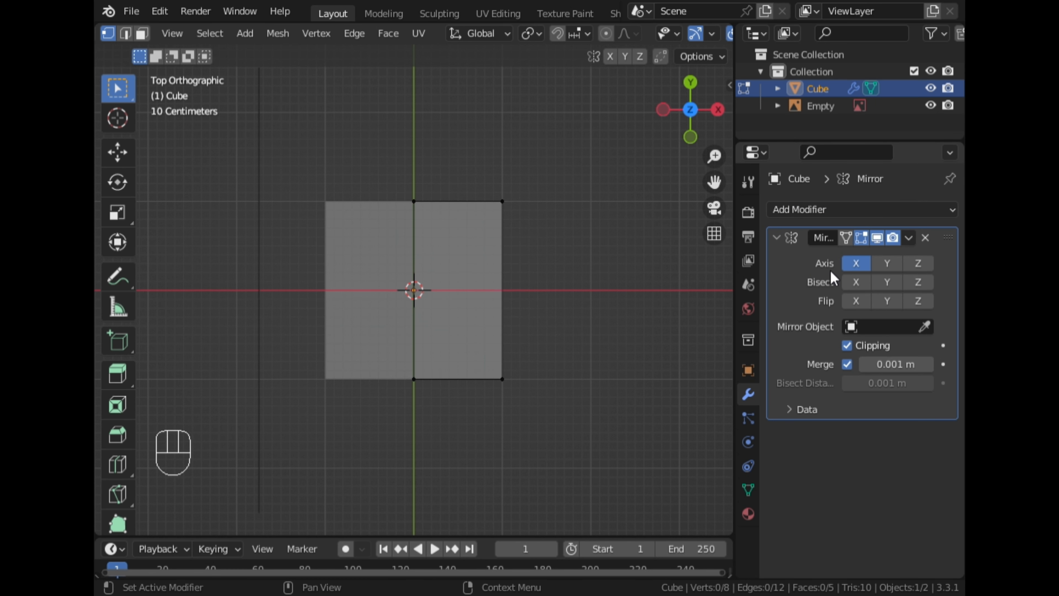
key(Tab)
key(Tab)
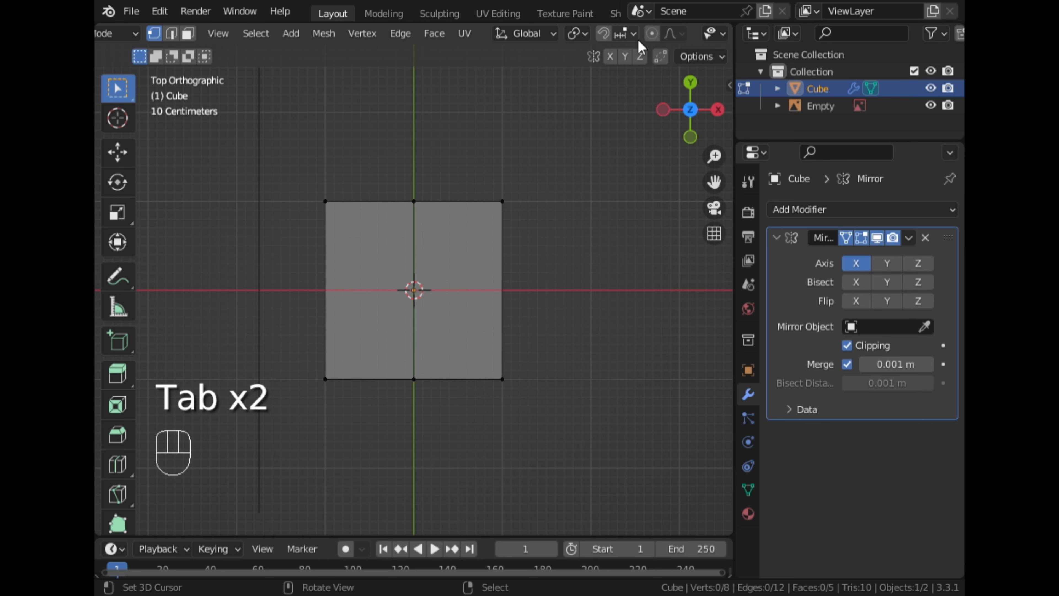
Try to move the centre-line vertices along X to test the mirror clipping
scroll(656, 39, right, 5)
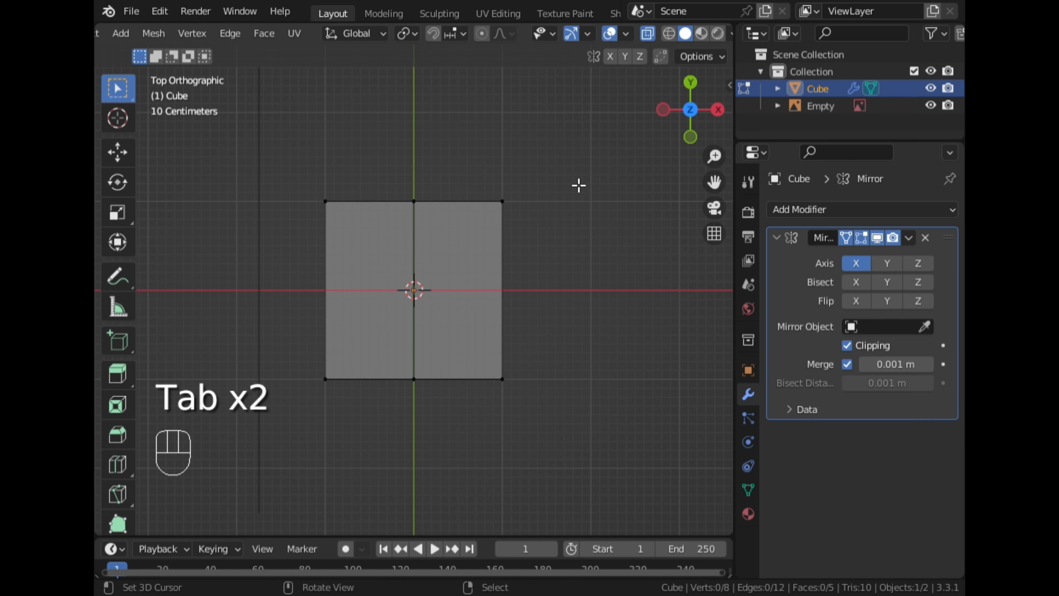
drag(457, 167, 402, 396)
key(g)
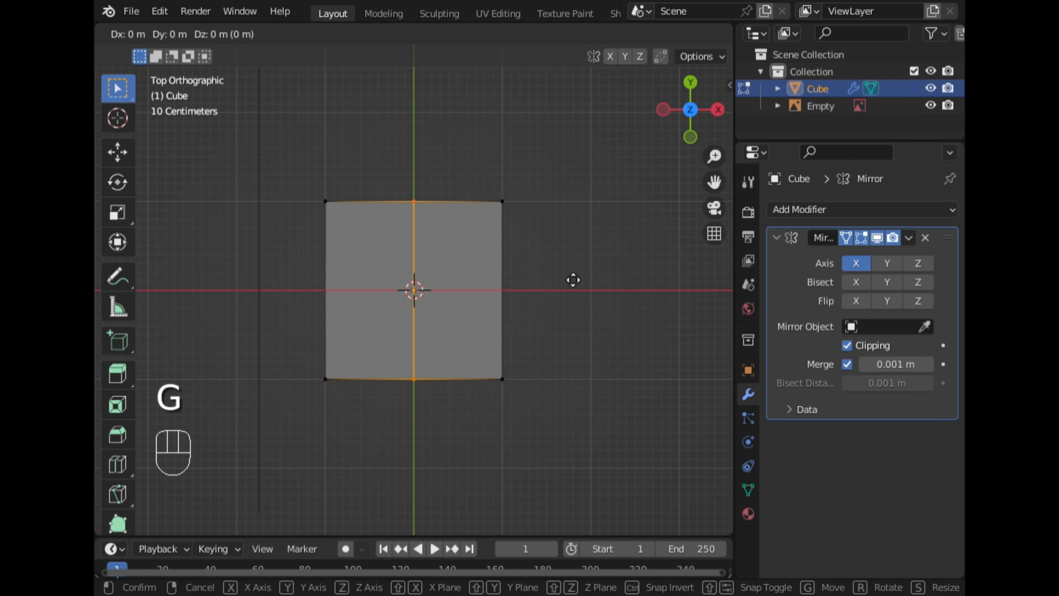
key(y)
key(x)
click(628, 272)
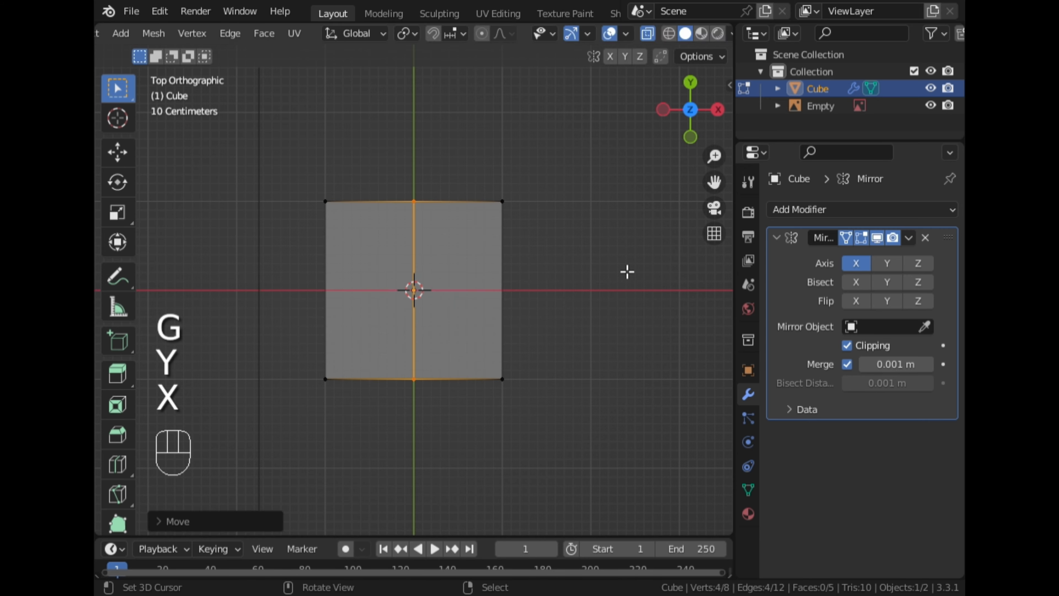
Show the cube in the right orthographic view in Edit Mode with all vertices selected and X-ray on
key(Tab)
middle_drag(610, 276, 411, 248)
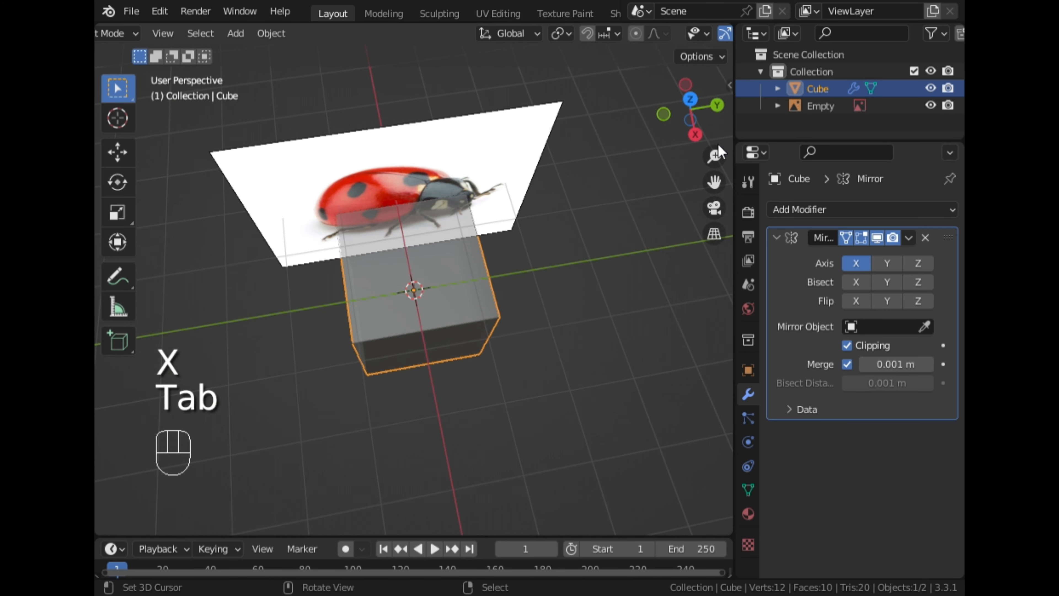
click(695, 134)
scroll(650, 34, down, 5)
click(638, 34)
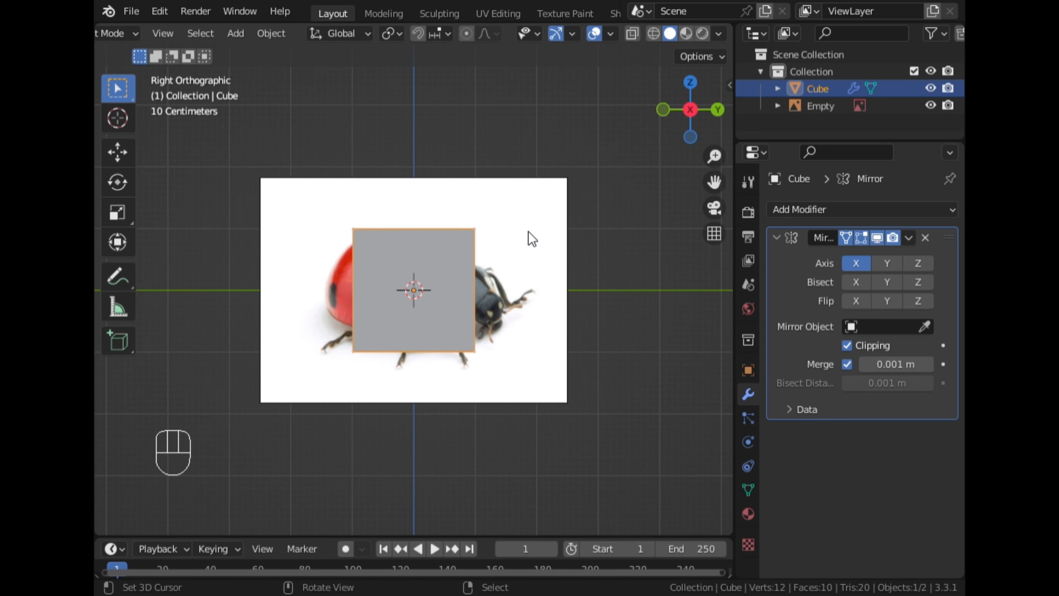
key(Tab)
key(a)
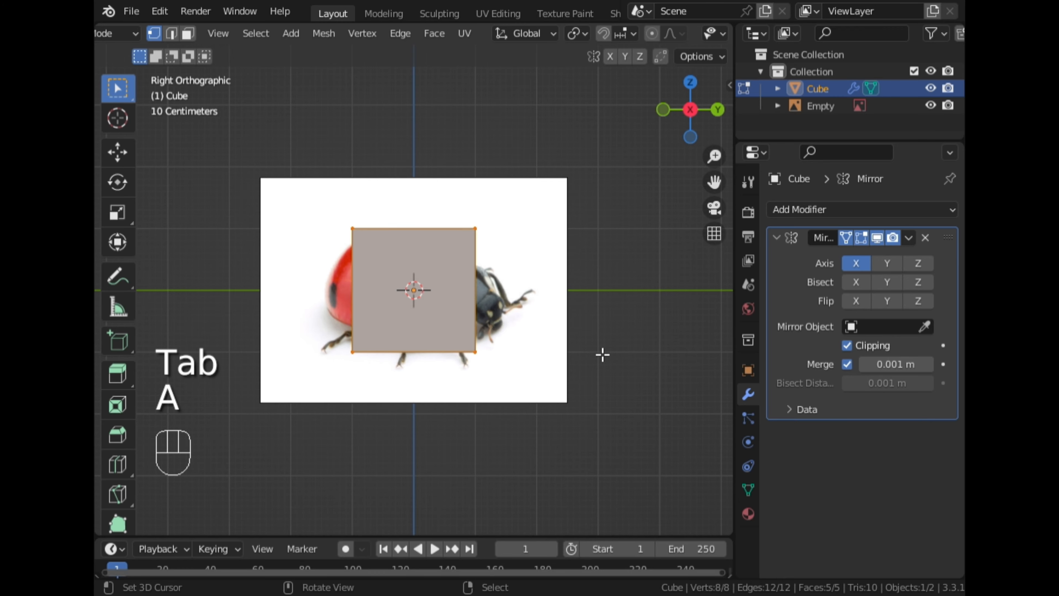
scroll(661, 37, down, 5)
click(632, 34)
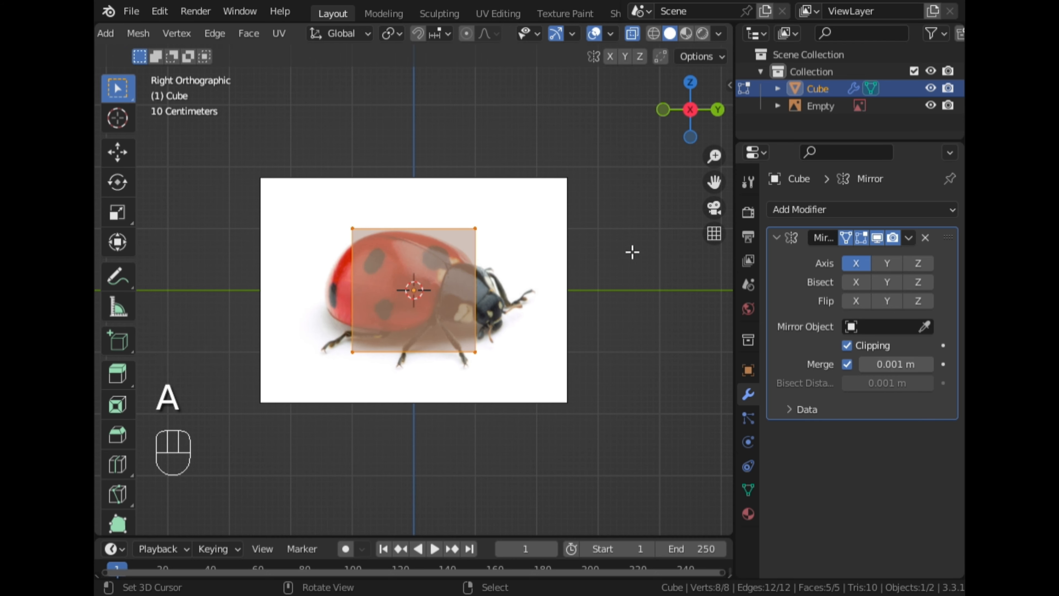
Scale the cube mesh down to a small block and place it over the rear end of the ladybug's shell
key(g)
click(581, 274)
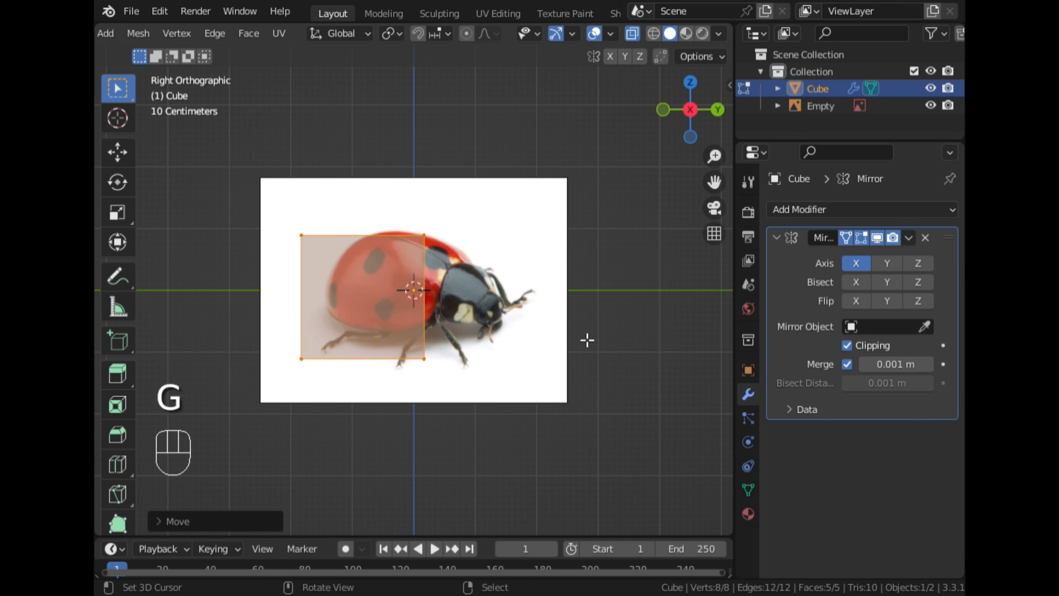
key(s)
click(446, 330)
scroll(647, 177, up, 2)
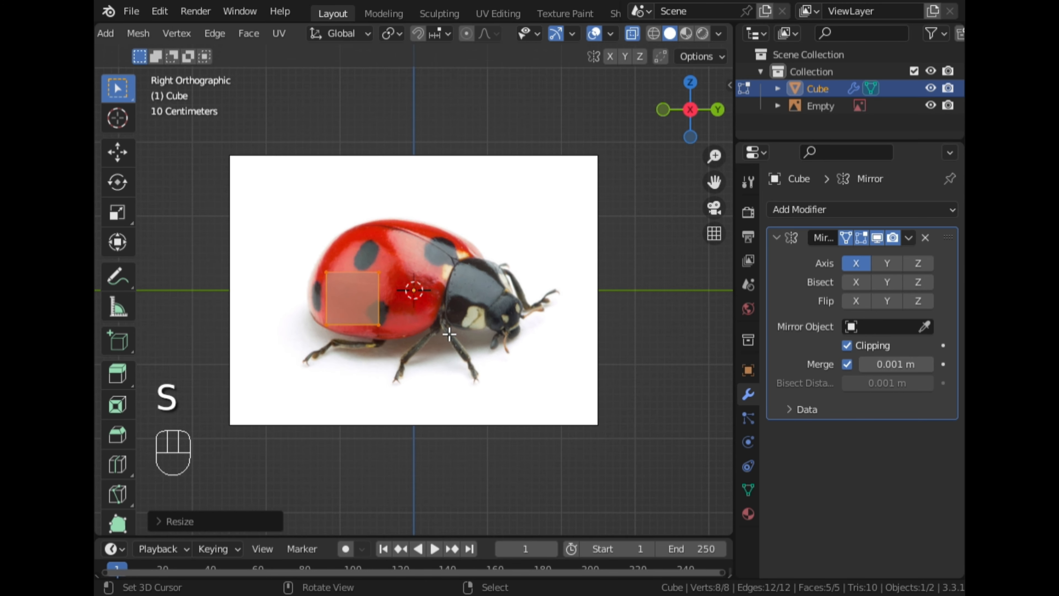
drag(722, 194, 861, 184)
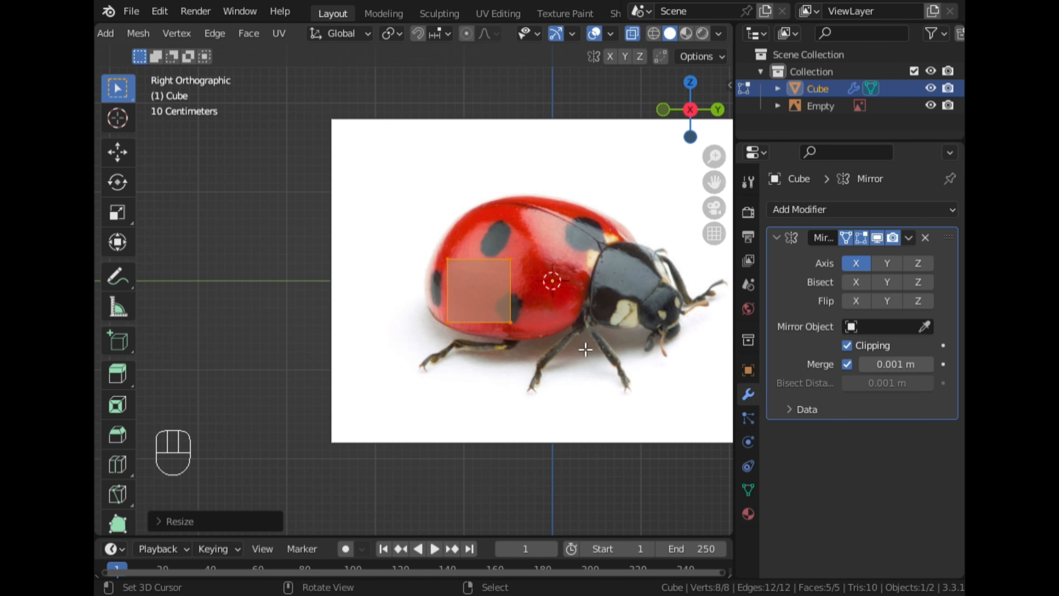
key(s)
click(539, 348)
key(g)
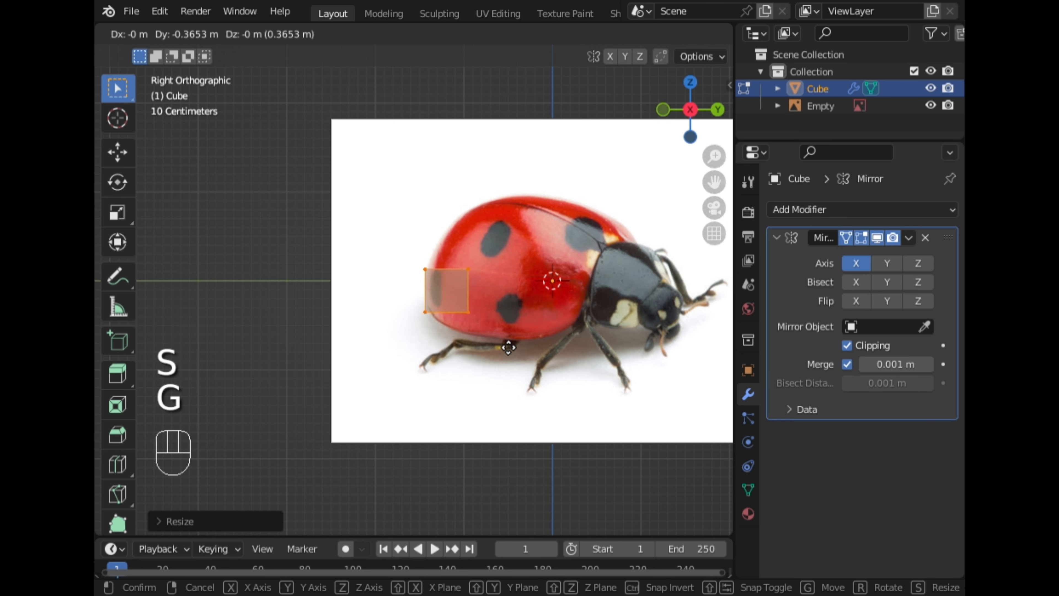
click(505, 347)
Move the block's two rear corners onto the rearmost outline of the ladybug's shell
scroll(411, 290, up, 4)
drag(452, 225, 454, 355)
key(g)
click(470, 317)
key(g)
click(477, 355)
Move the block's two front corners onto the shell's outline and nudge its lower rear corner slightly inward
drag(559, 311, 520, 369)
key(g)
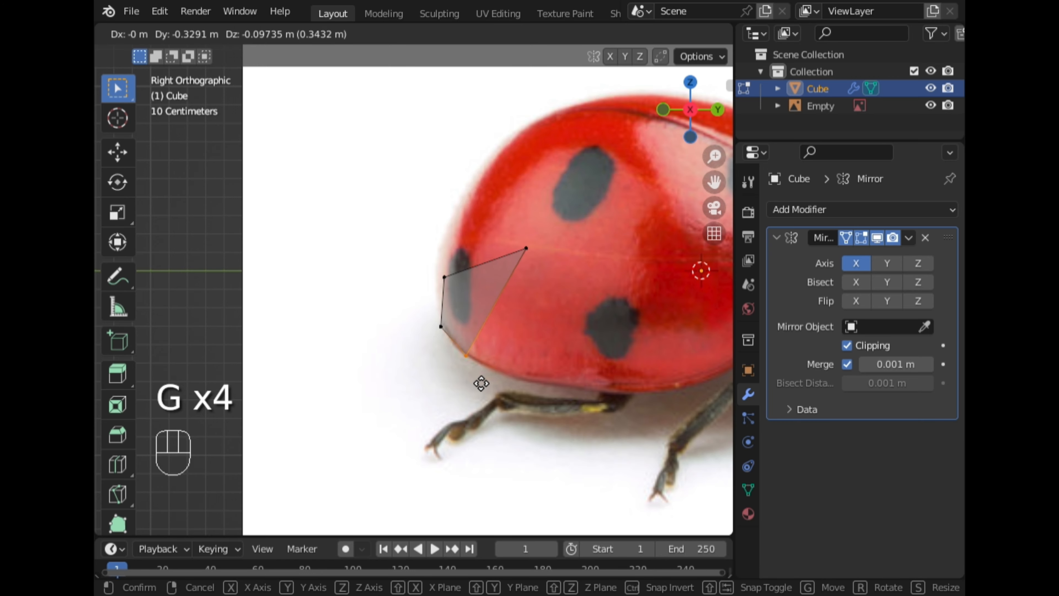
click(481, 383)
drag(520, 248, 561, 256)
key(g)
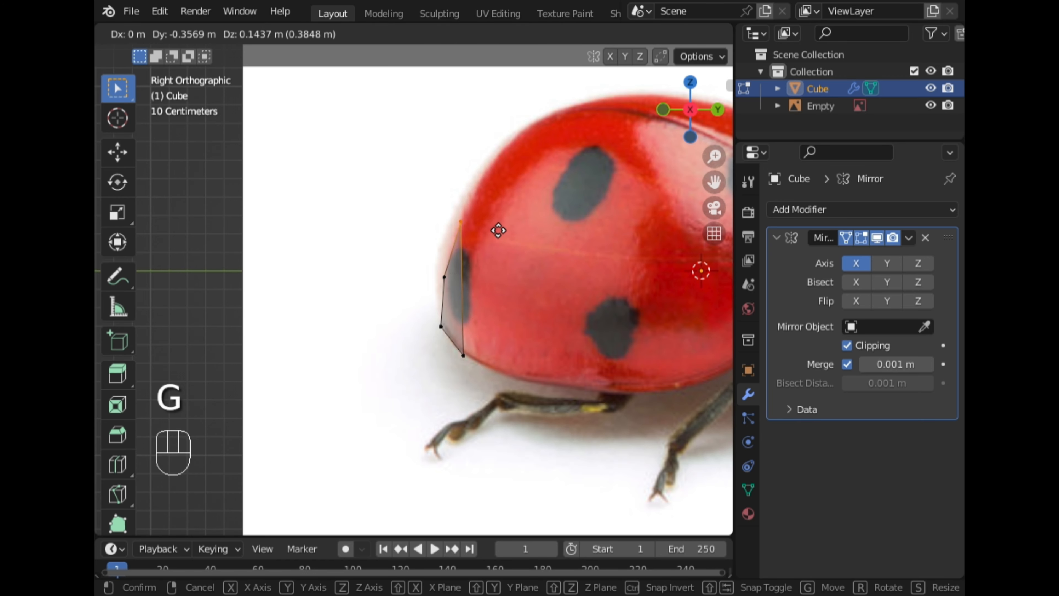
click(499, 232)
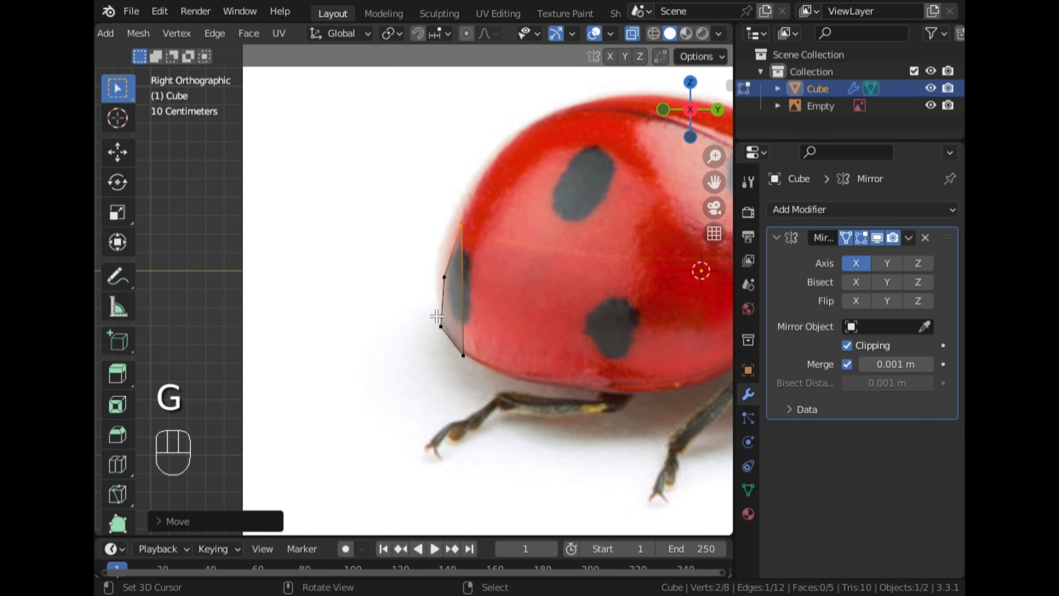
click(441, 327)
key(g)
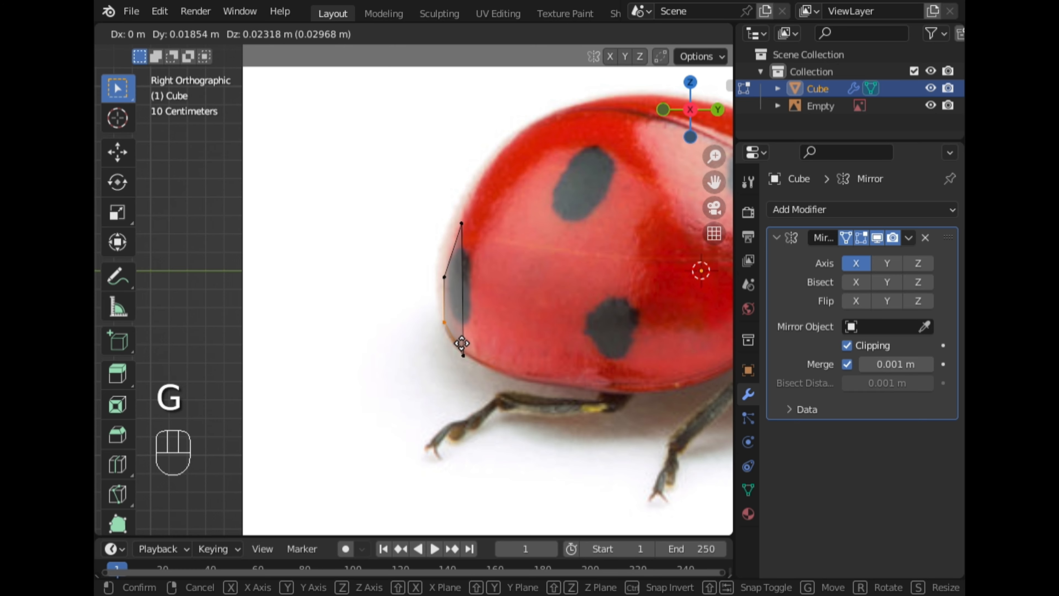
click(460, 341)
Add a horizontal loop cut with 3 cuts between the block's upper and lower rear corners
key(ctrl+r)
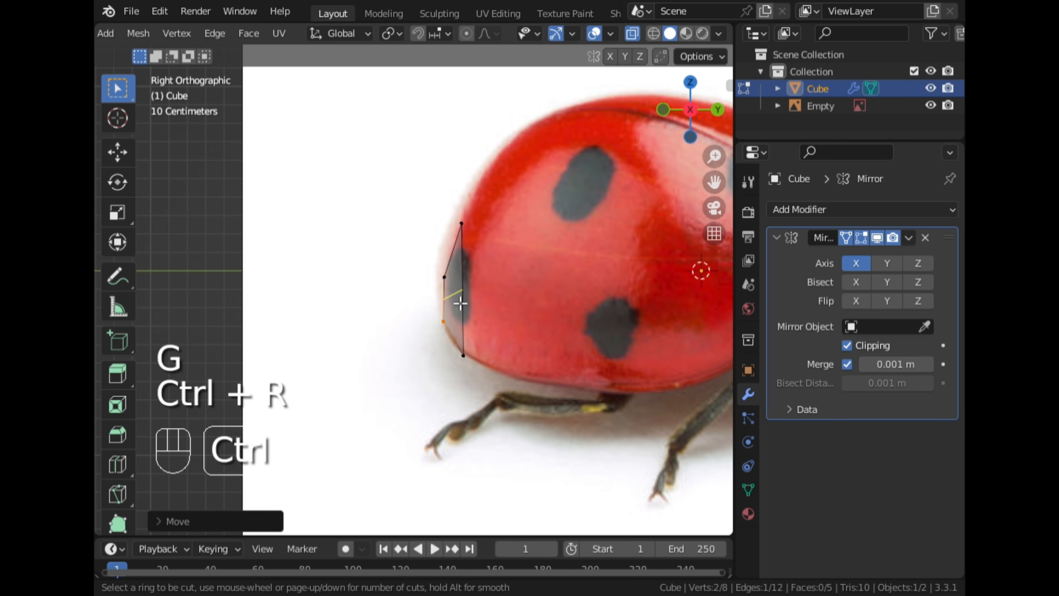
click(459, 301)
click(251, 524)
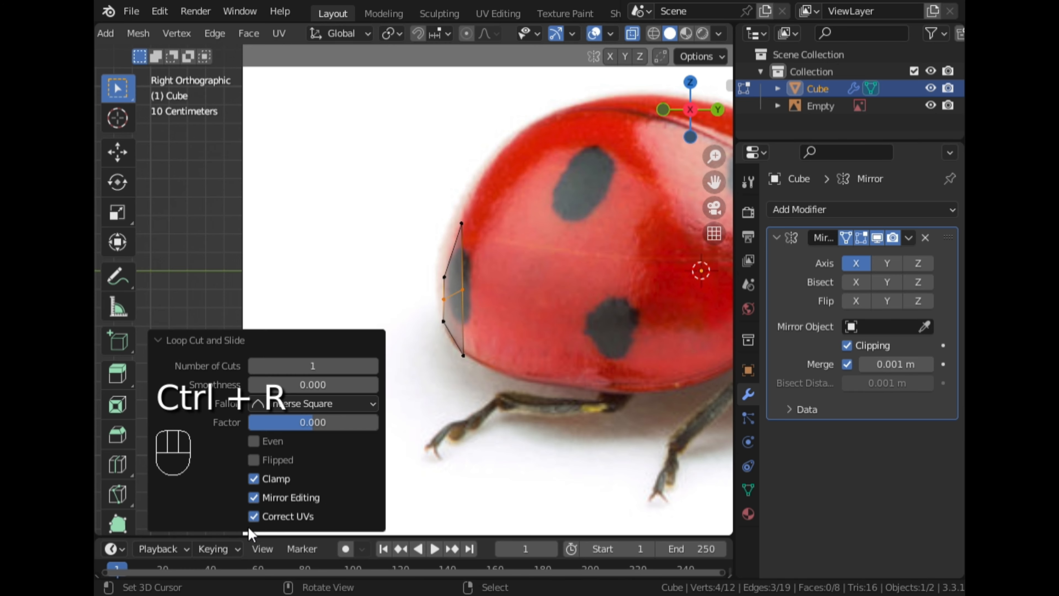
click(372, 365)
click(372, 365)
click(249, 341)
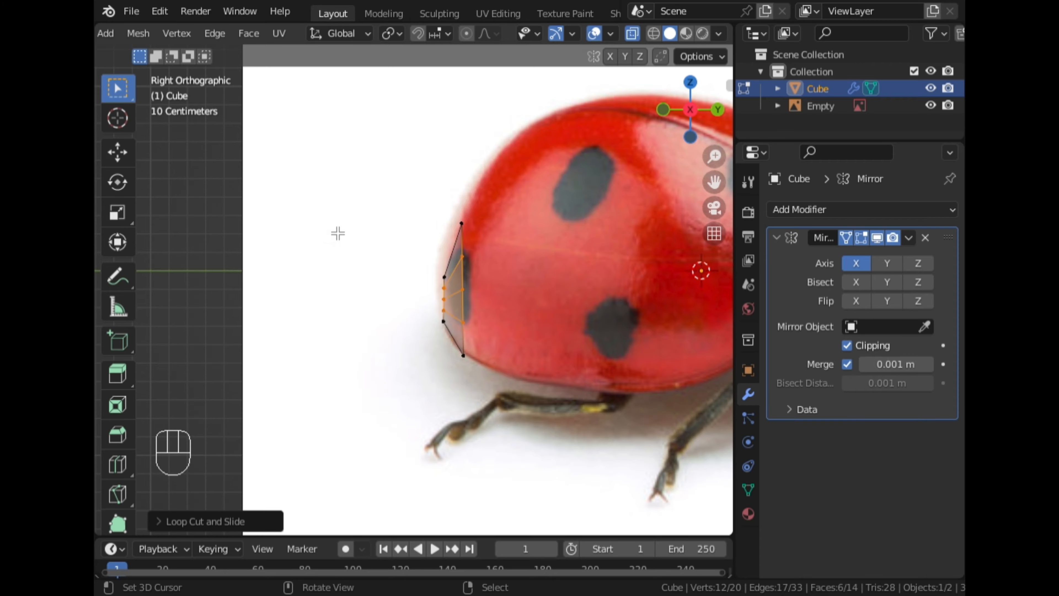
Select all vertices along the block's front side and extrude them forward about 0.11 m
middle_drag(338, 232, 510, 252)
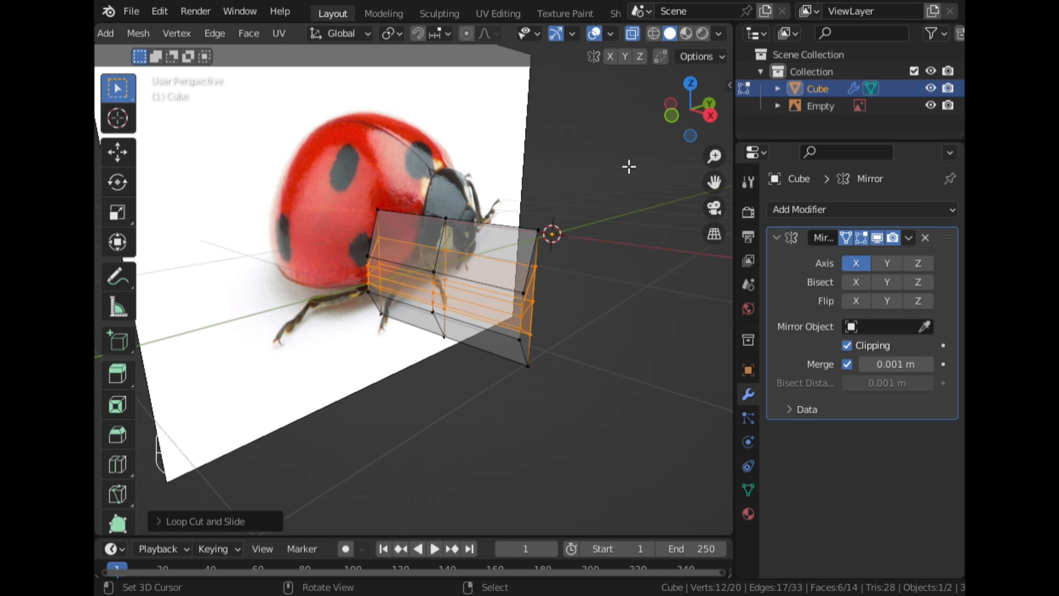
click(709, 116)
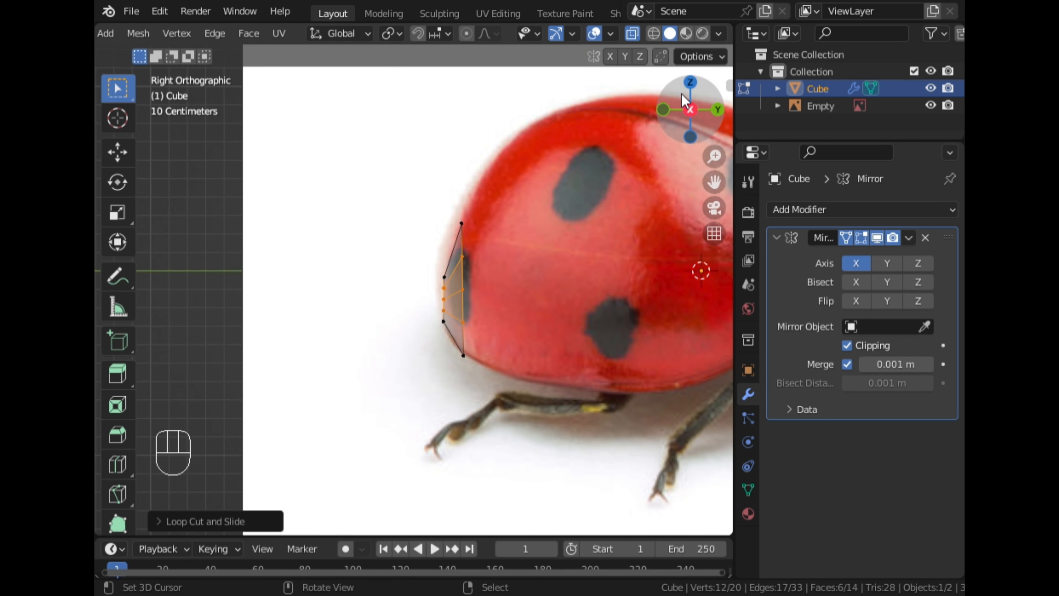
click(690, 84)
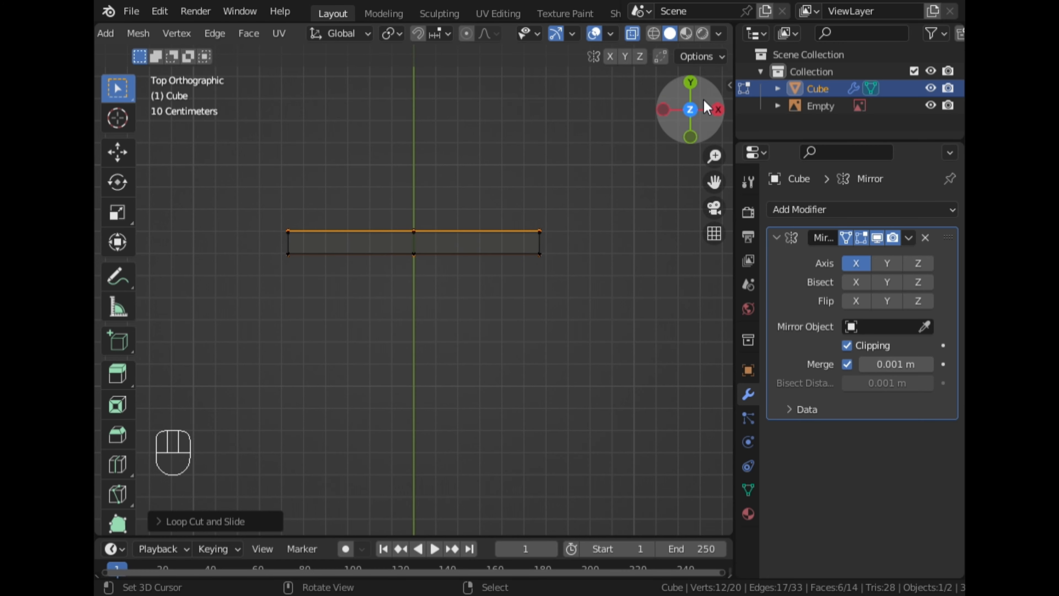
click(717, 110)
drag(502, 145, 467, 420)
key(e)
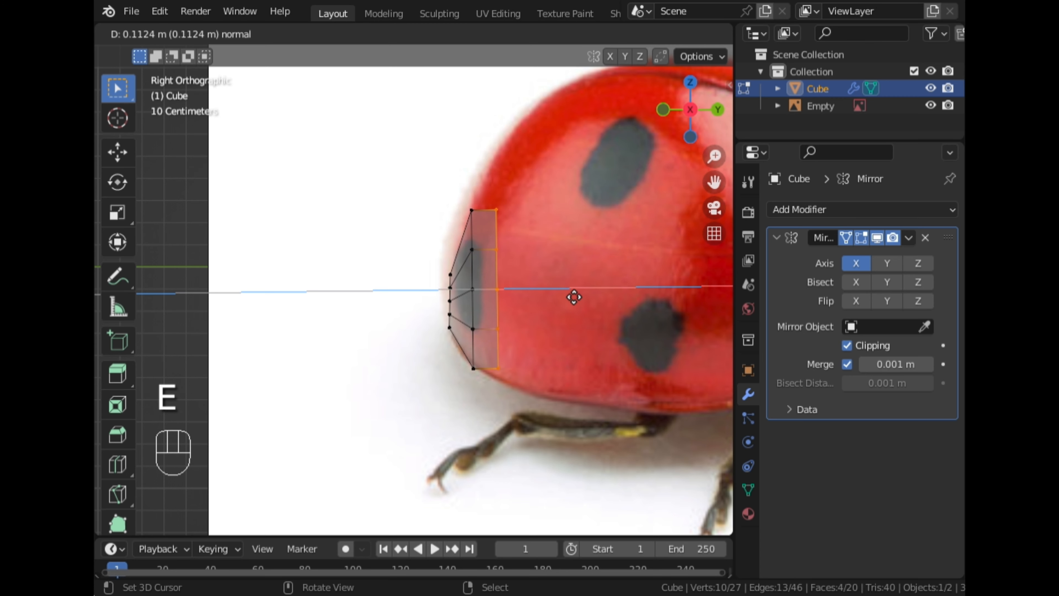
click(574, 297)
Scale up the extruded front loop and move it so its ends sit on the shell's upper and lower outline
scroll(567, 347, down, 2)
key(s)
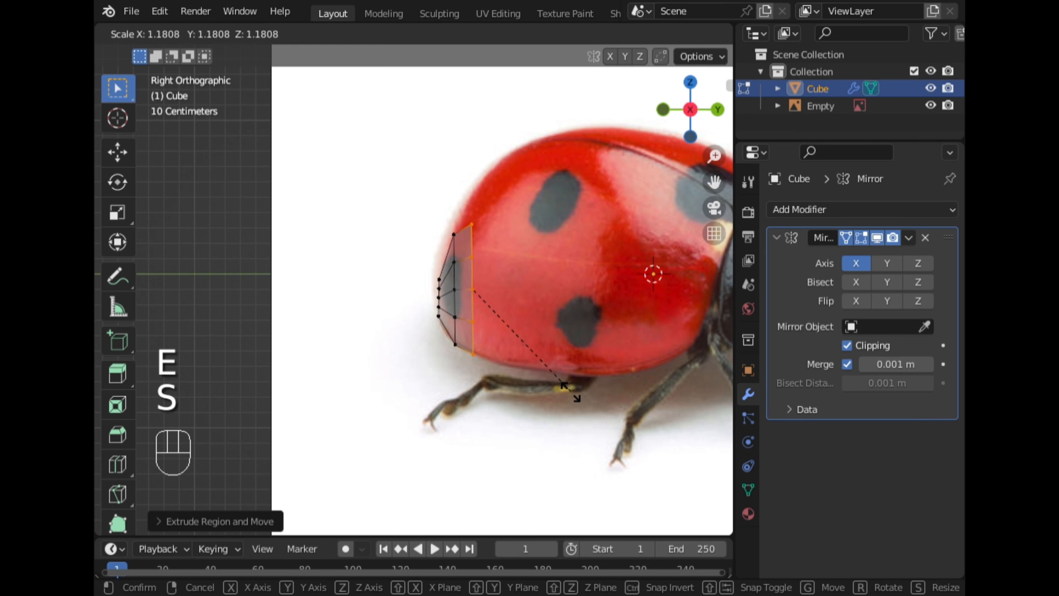
click(579, 410)
key(g)
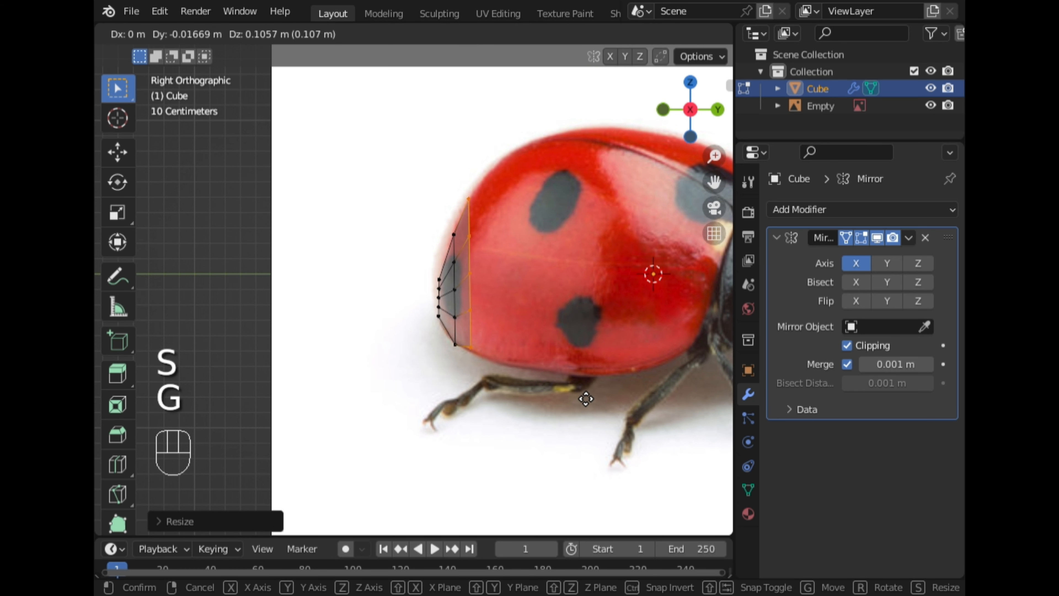
click(584, 398)
key(s)
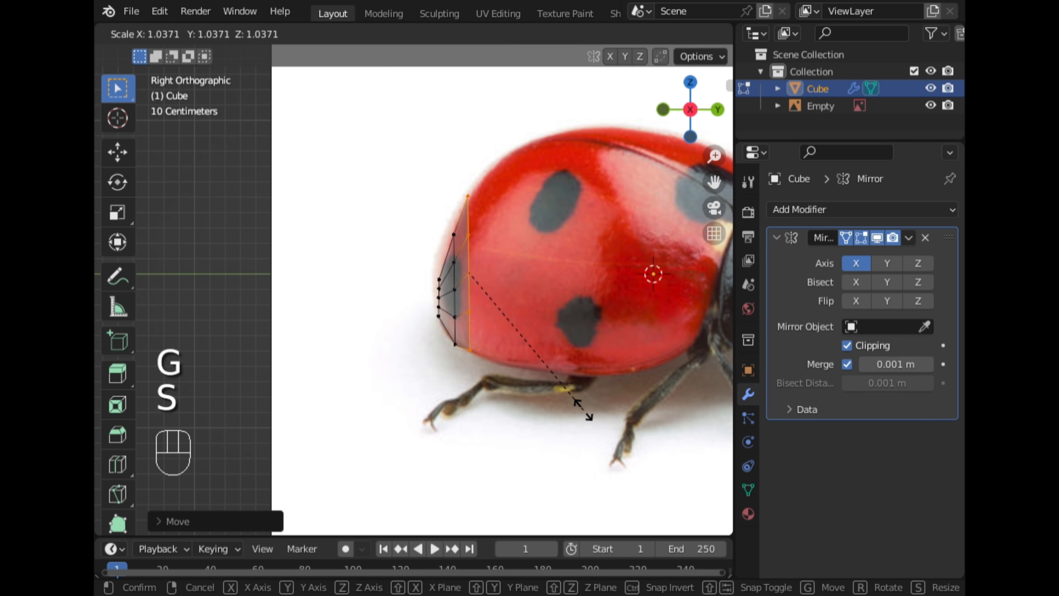
click(585, 407)
key(g)
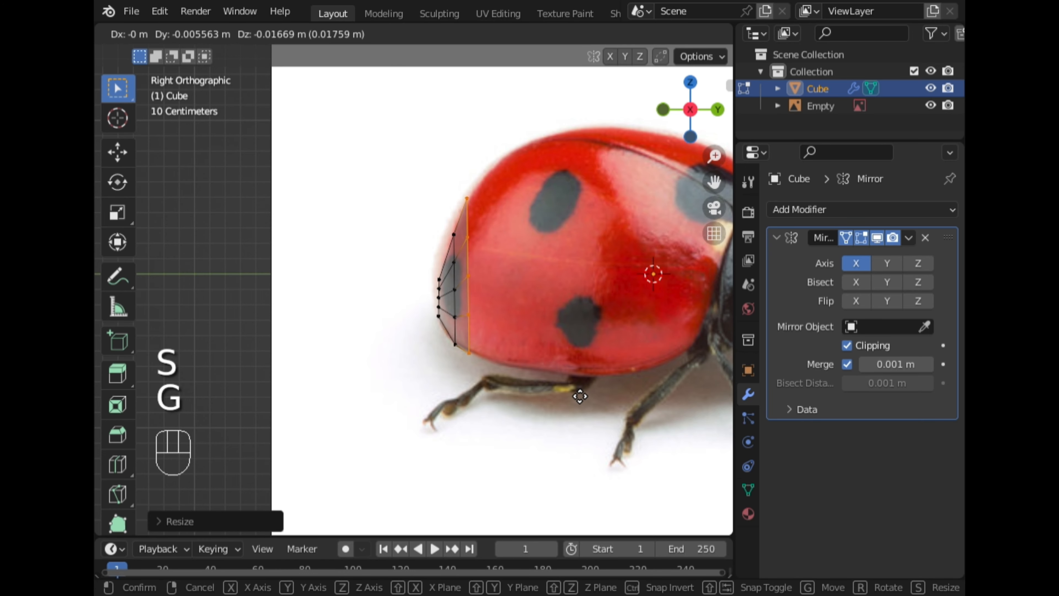
click(579, 394)
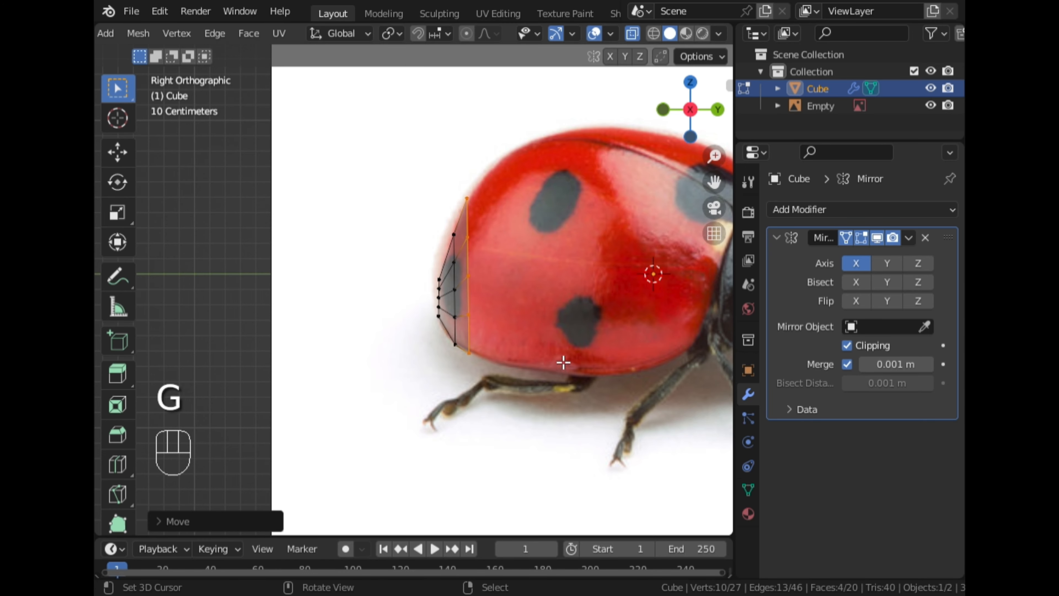
Extrude the front loop a short way forward, scale it up by about 1.13 and align it with the shell outline
key(e)
click(579, 367)
key(s)
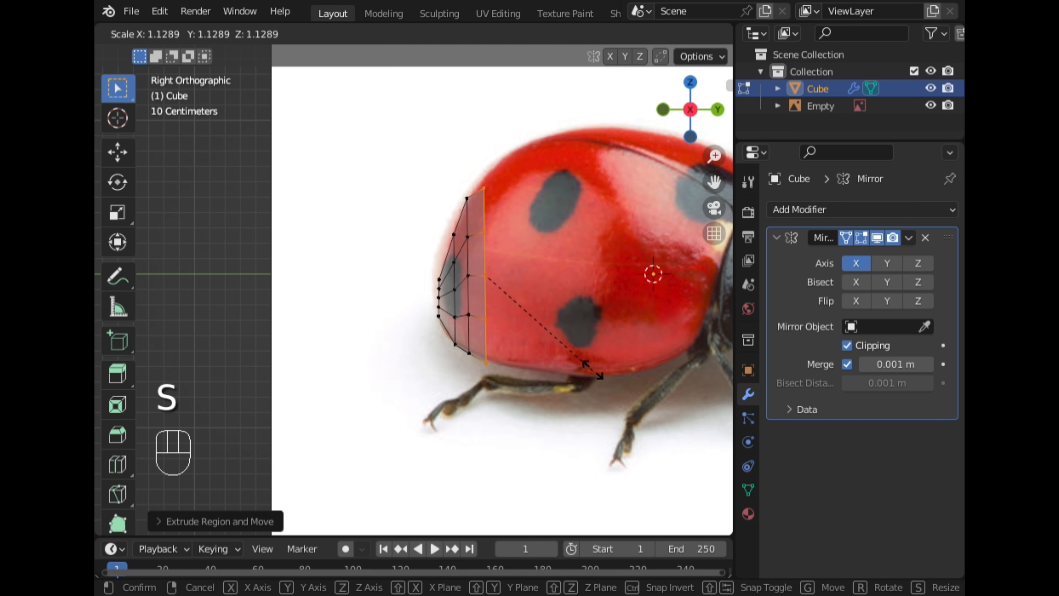
click(598, 374)
key(g)
click(599, 372)
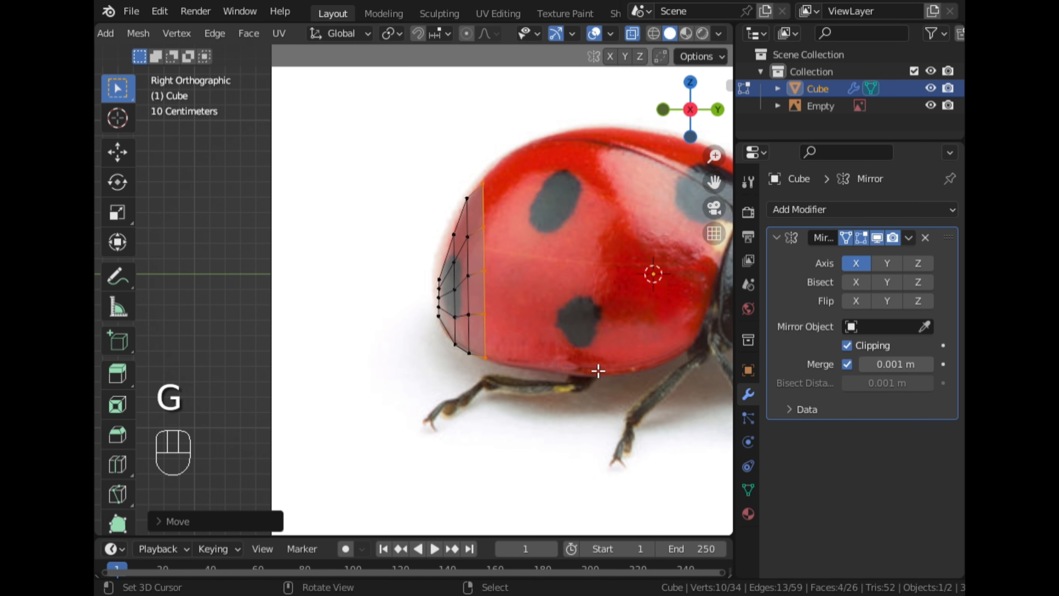
Add a Subdivision Surface modifier to the cube with 2 viewport levels
click(774, 238)
click(795, 211)
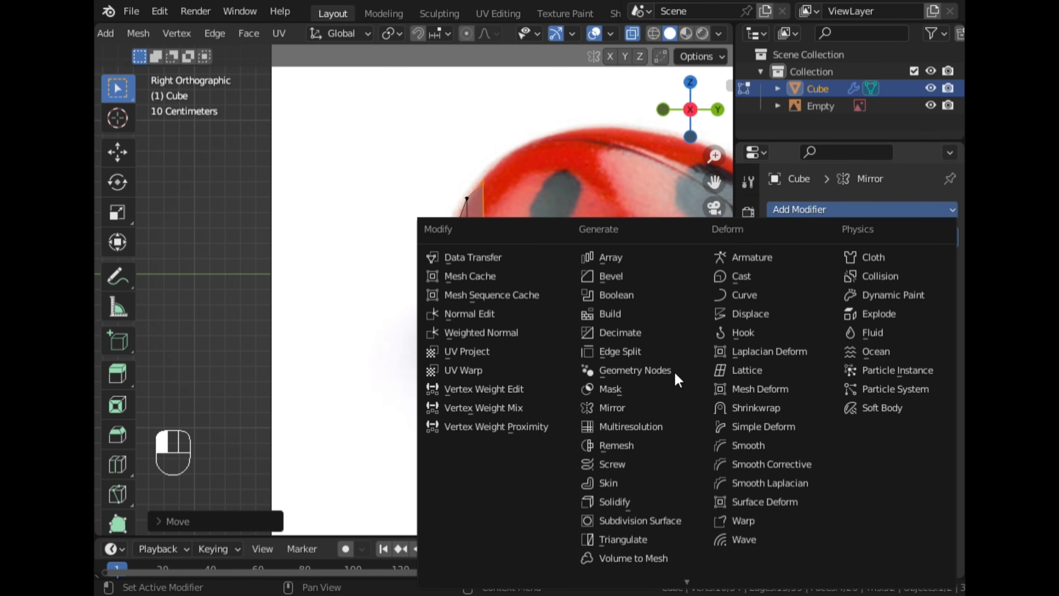
click(663, 517)
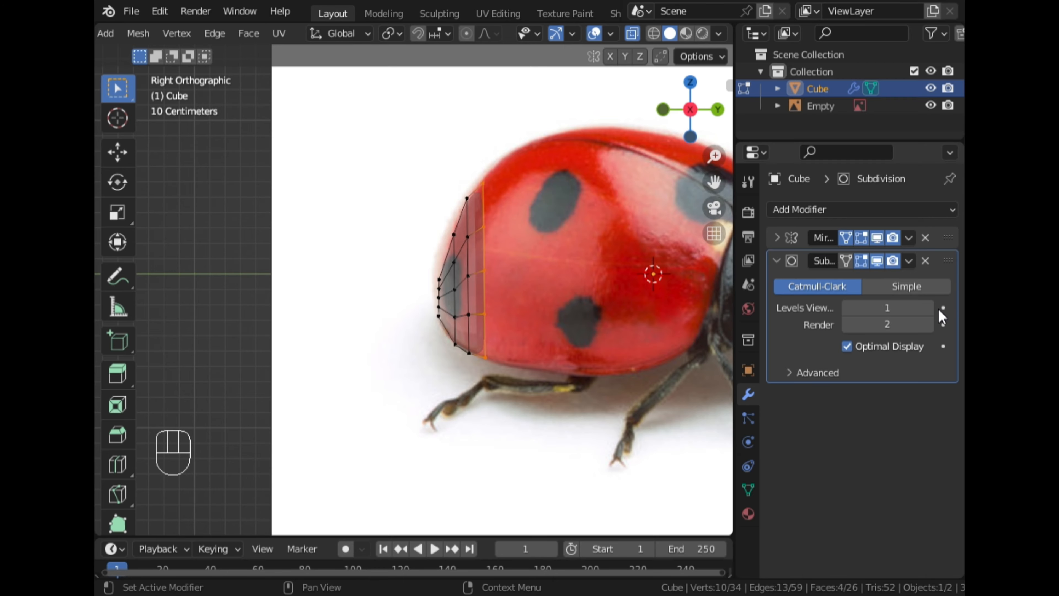
click(929, 307)
Inspect the smoothed mesh from an angle in Object Mode with X-ray off, and return to Edit Mode in right view
key(Tab)
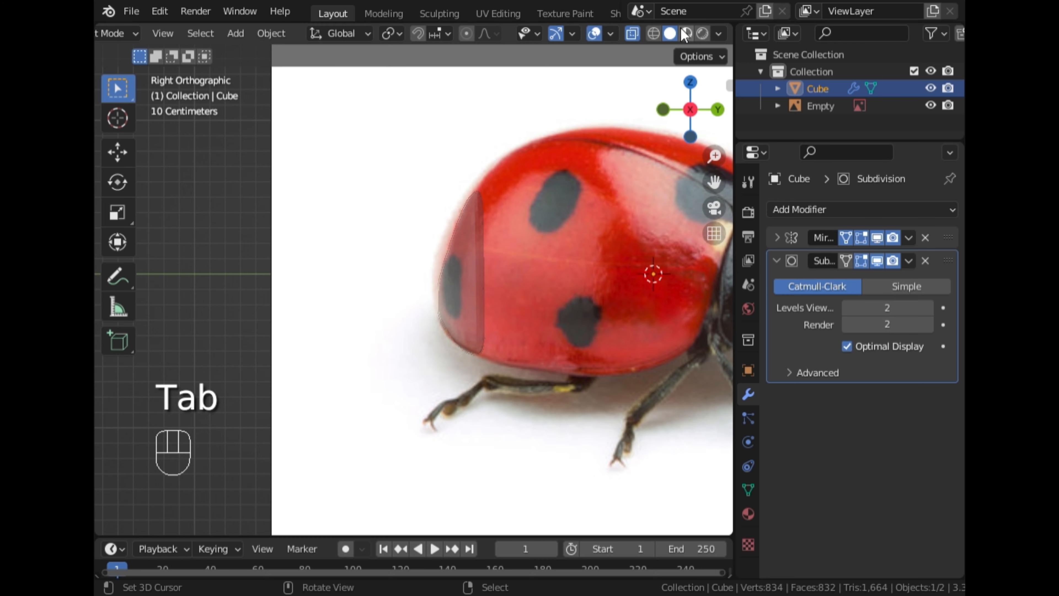
click(639, 38)
middle_drag(416, 157, 583, 220)
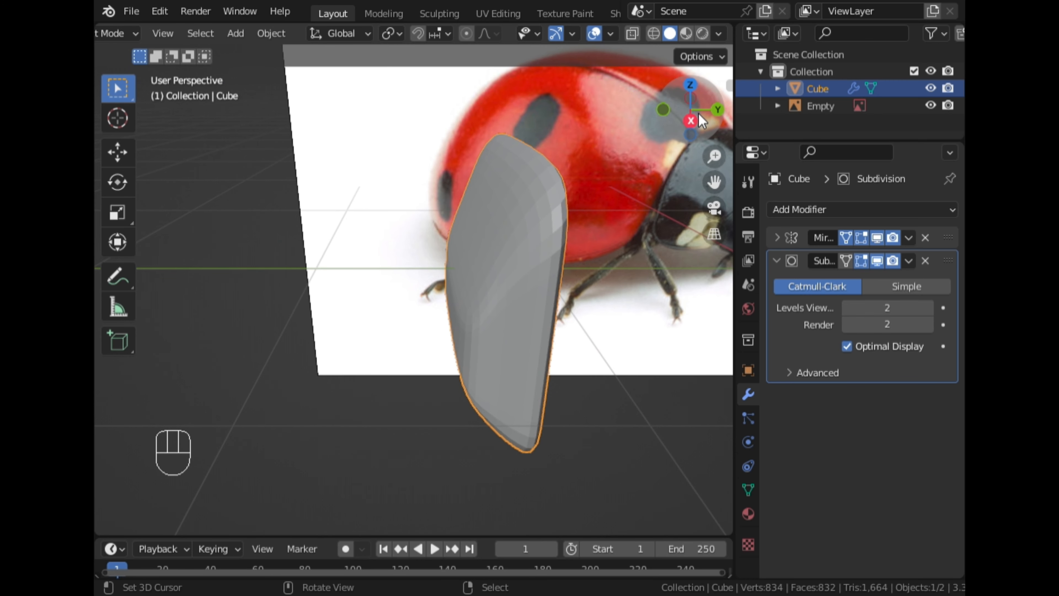
click(672, 131)
key(Tab)
scroll(511, 290, down, 3)
scroll(526, 292, up, 3)
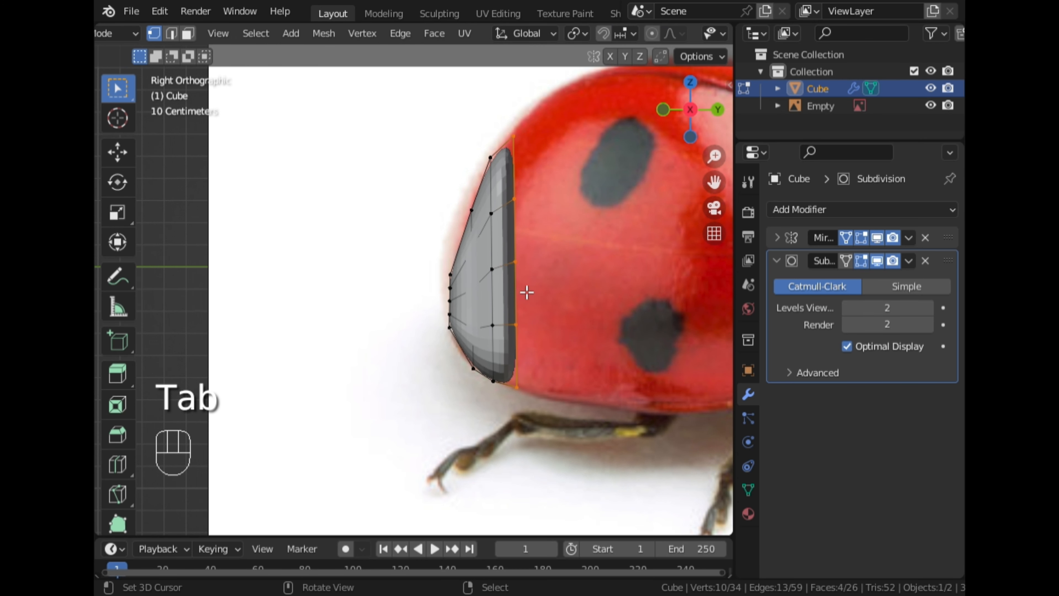
Extrude the front loop forward to just behind the upper rear spot and scale it up by about 1.31
scroll(555, 291, down, 2)
key(e)
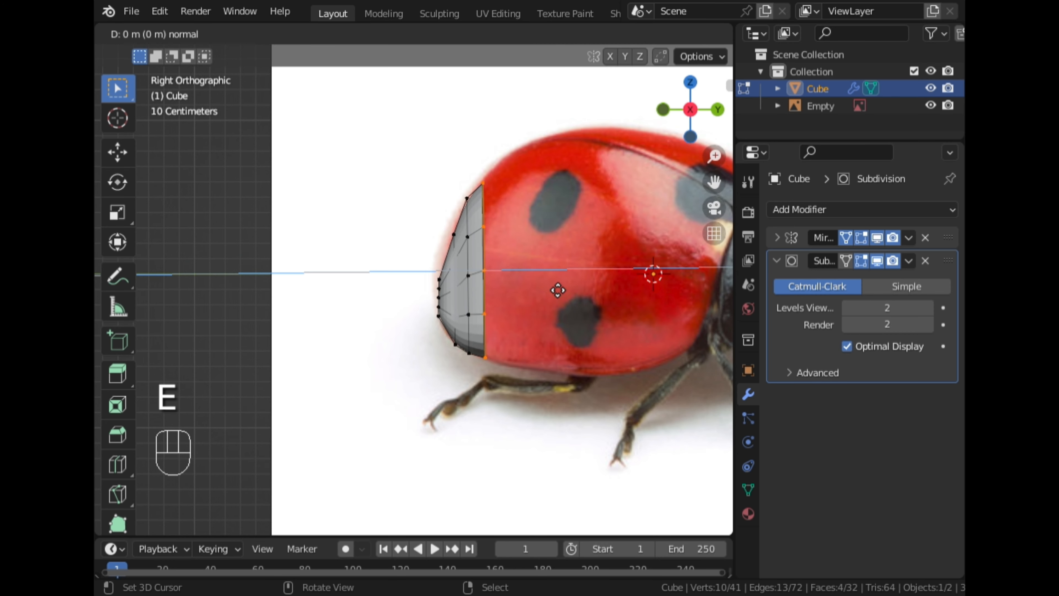
click(593, 284)
key(s)
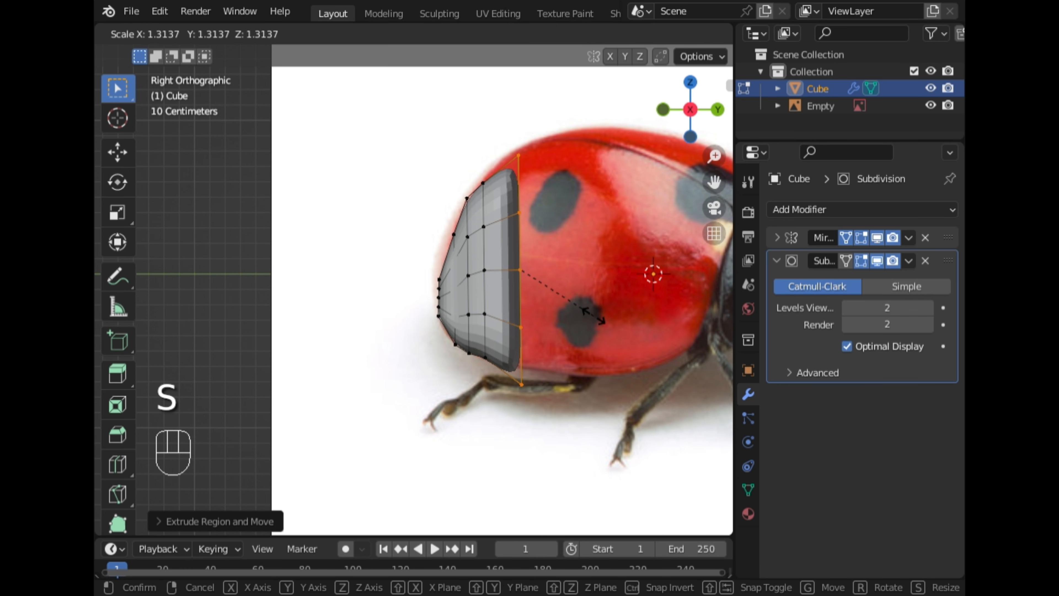
click(600, 320)
Turn on X-ray, then move and scale the newest loop down so its ends meet the shell's outline
scroll(683, 37, down, 4)
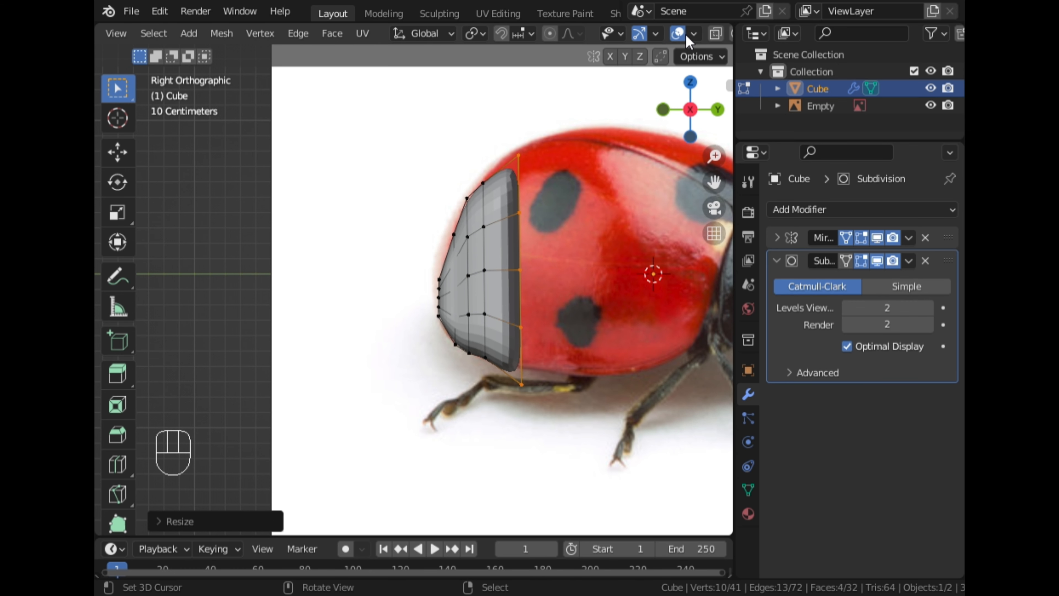
click(716, 35)
key(g)
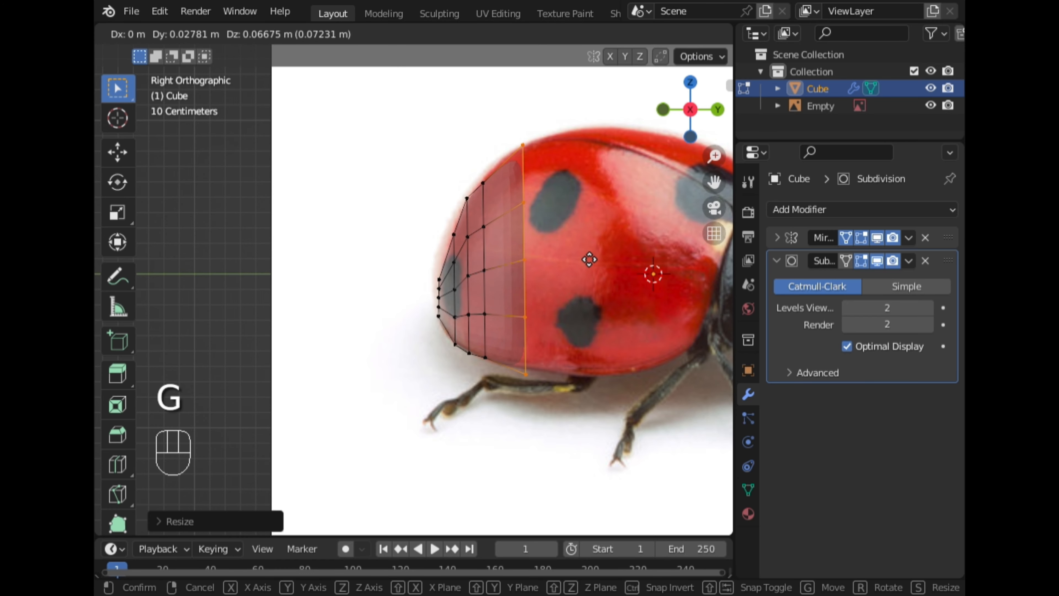
click(588, 256)
key(s)
click(576, 310)
key(g)
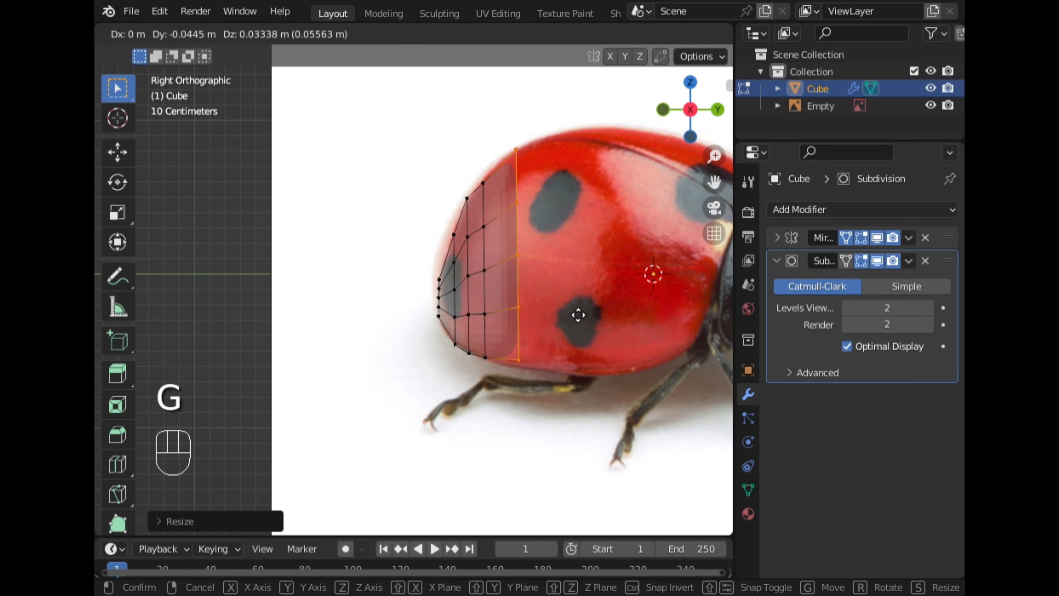
click(576, 312)
Extrude the front loop past the upper rear spot, scale it up and move it onto the shell outline
key(e)
click(625, 314)
key(s)
click(620, 325)
key(g)
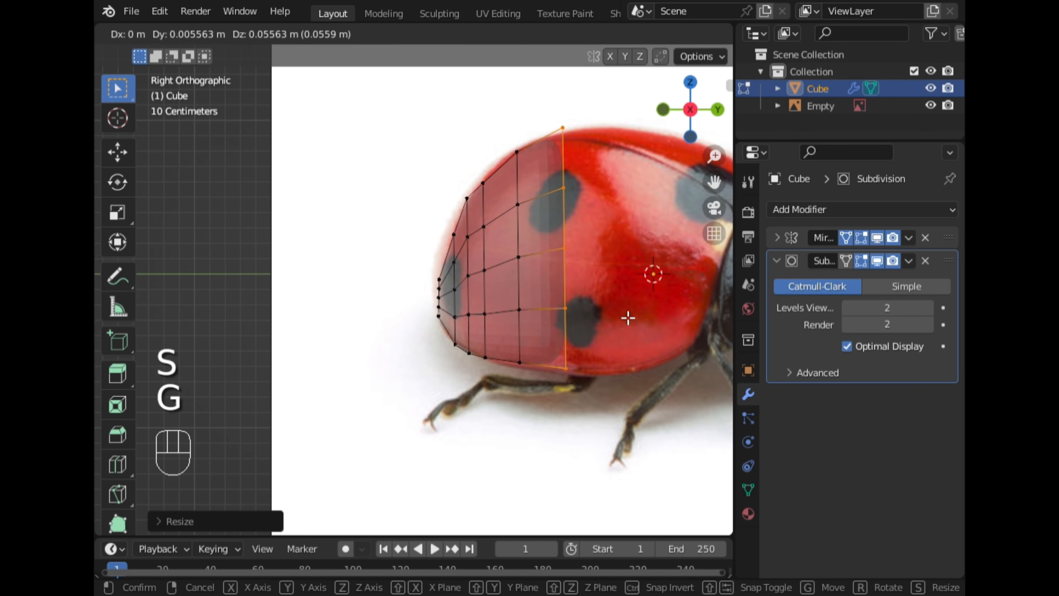
click(627, 317)
Extrude another section just beyond the shell's highest point, then scale and position its loop to match the outline
scroll(626, 317, down, 2)
key(e)
click(628, 316)
key(s)
click(636, 335)
click(636, 337)
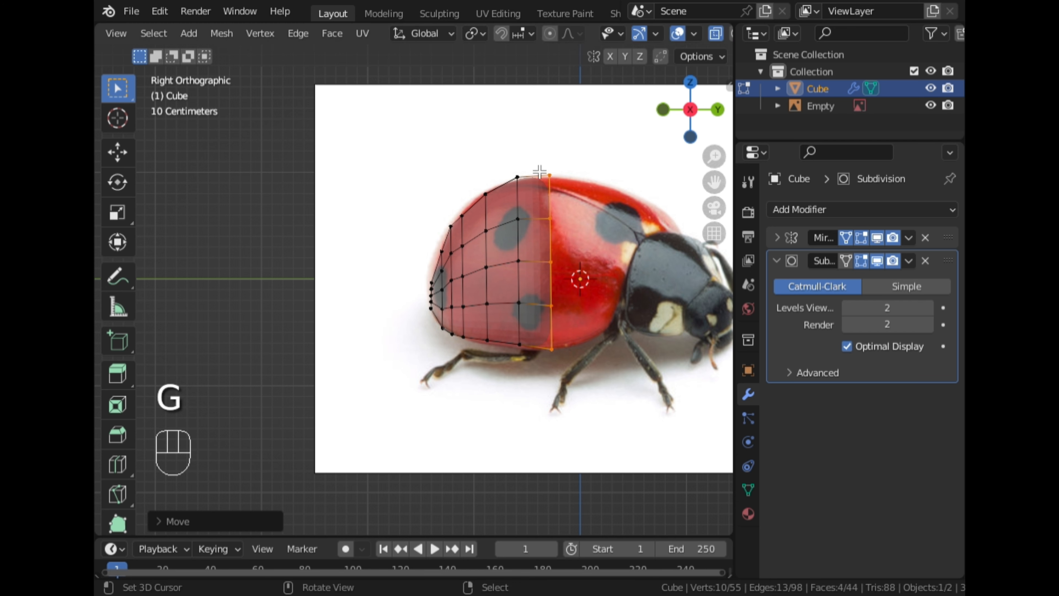
Refine the two loops behind the front one by moving and scaling each to follow the shell outline
drag(535, 168, 513, 374)
key(g)
click(533, 392)
key(s)
click(559, 394)
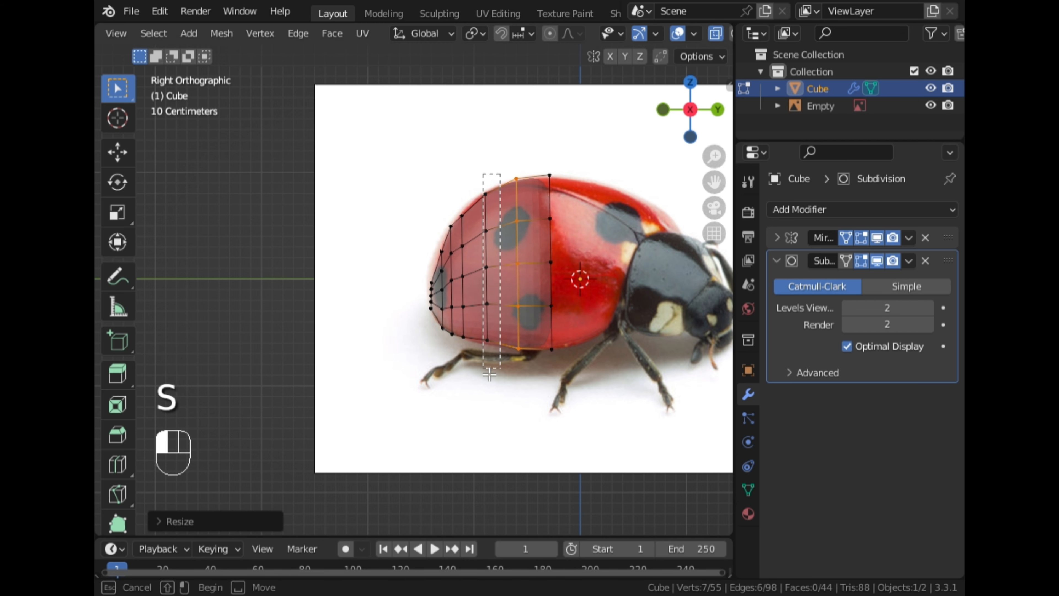
key(s)
click(513, 392)
key(g)
click(518, 400)
Extrude the front loop forward twice up to the black thorax, scaling each new loop down to the shell's outline
drag(568, 162, 548, 370)
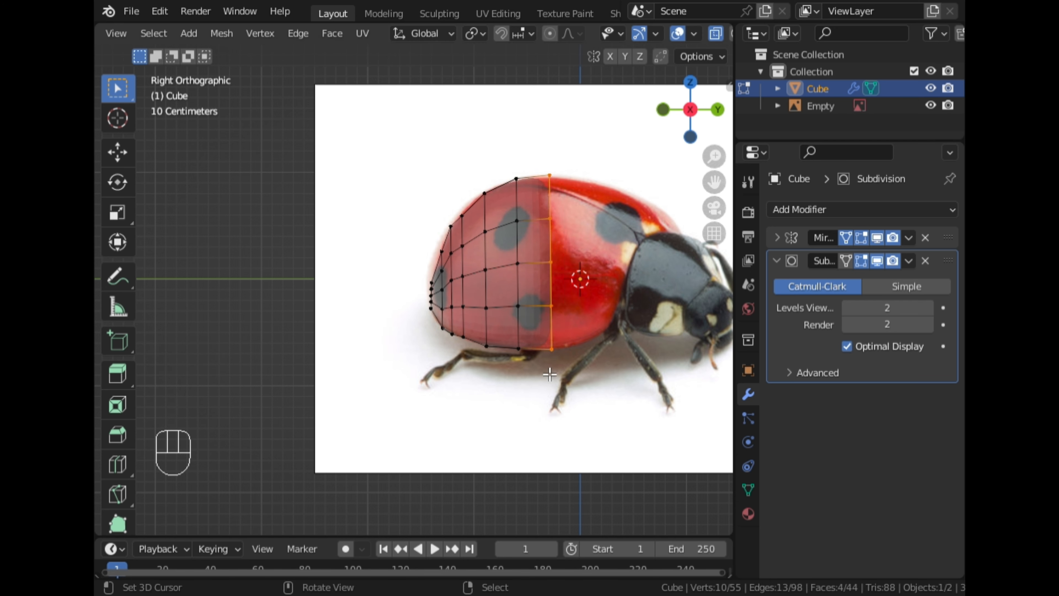
key(e)
click(632, 301)
key(s)
click(646, 381)
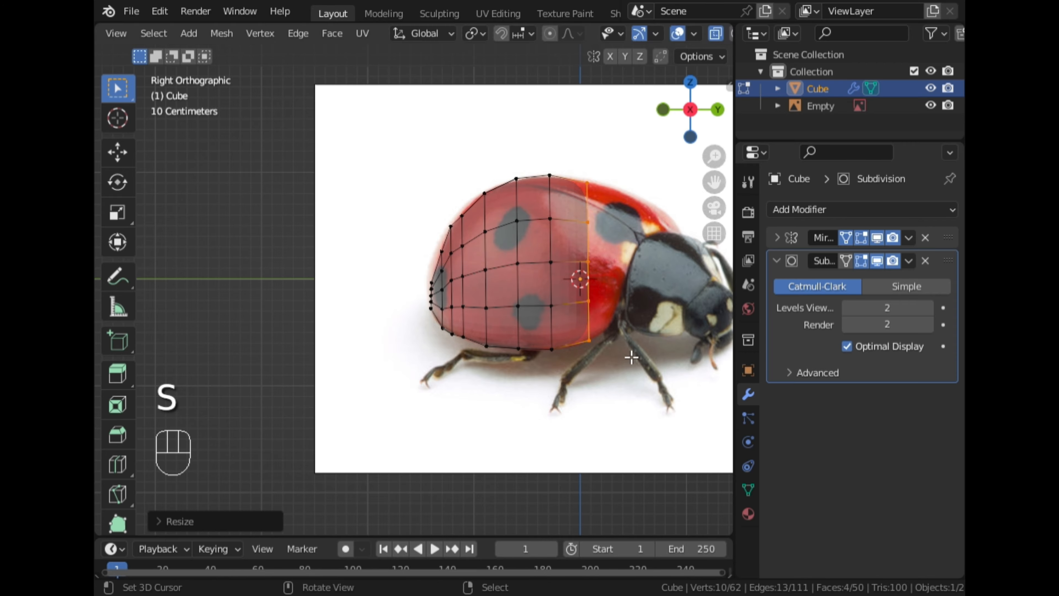
key(e)
click(634, 354)
key(s)
click(656, 388)
Check the smoothed shell in Object Mode with X-ray off, from an angle and in the right orthographic view
key(Tab)
click(632, 34)
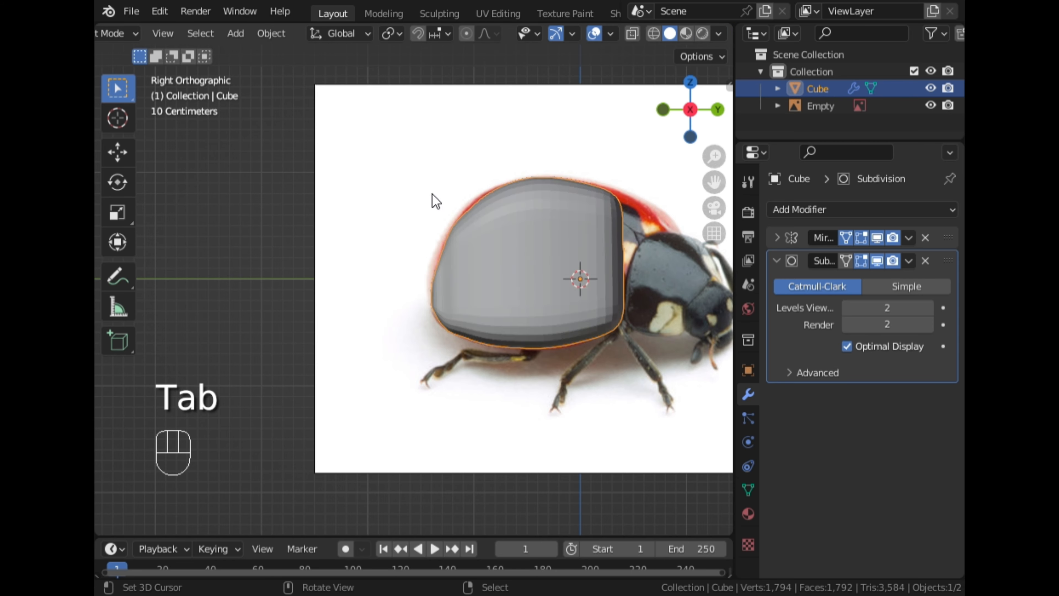
middle_drag(433, 201, 499, 271)
click(702, 120)
drag(718, 182, 554, 171)
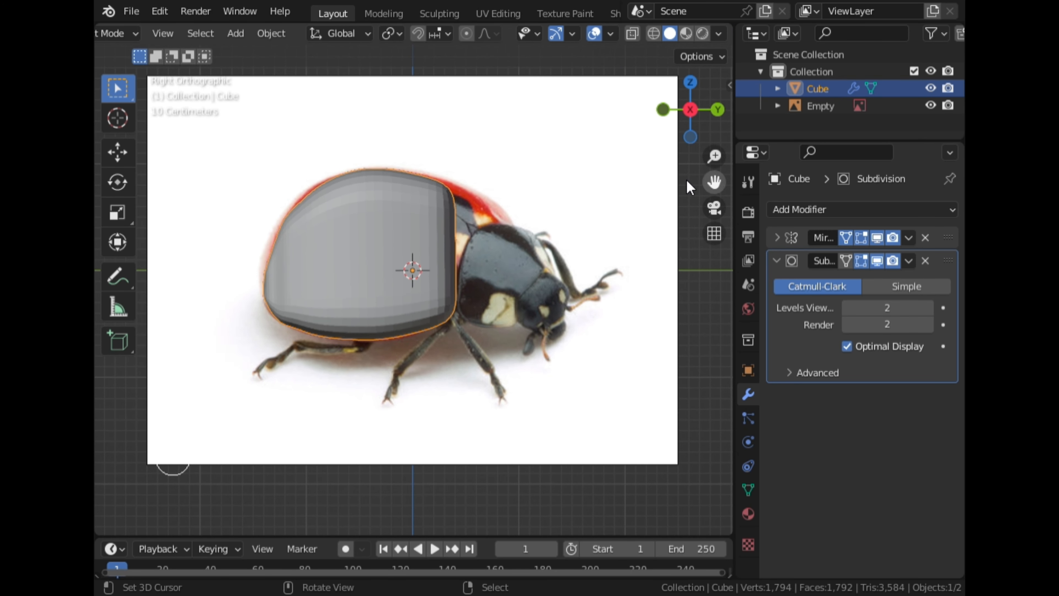
In Edit Mode with X-ray on, extrude the front loop forward over the thorax and scale it to about 0.76
key(Tab)
scroll(505, 270, up, 1)
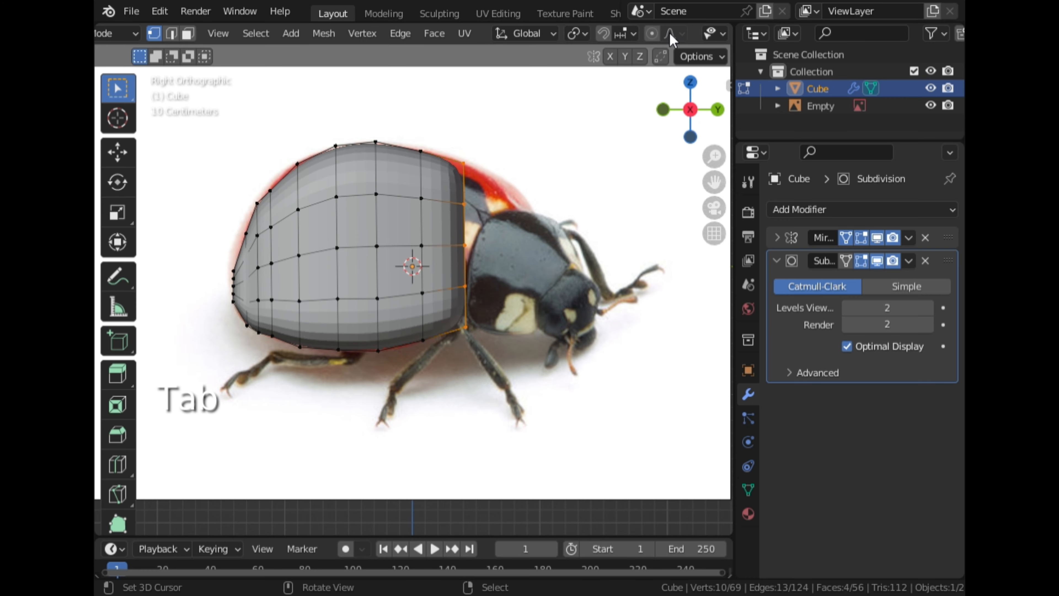
scroll(683, 37, down, 5)
click(714, 33)
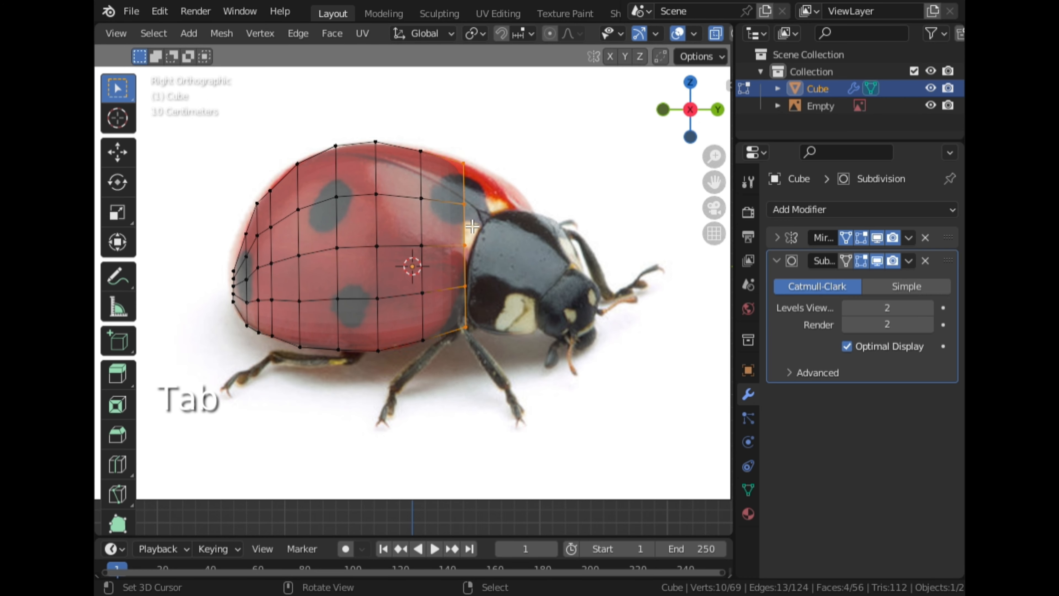
key(e)
click(513, 239)
key(s)
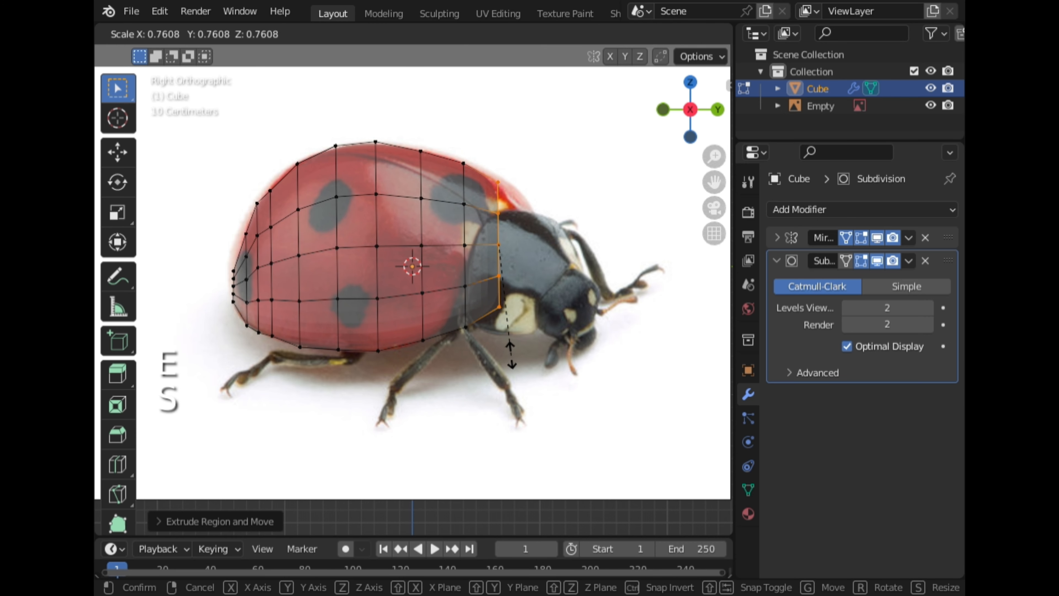
click(510, 355)
Turn on proportional editing and narrow the front loop along X to about half its width
middle_drag(516, 359, 537, 276)
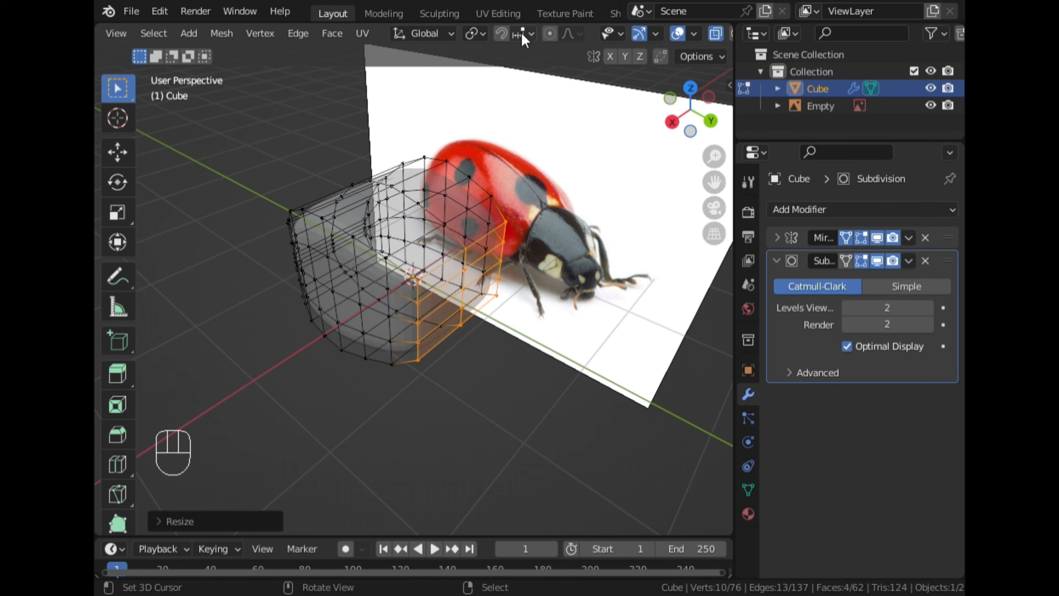
key(s)
key(x)
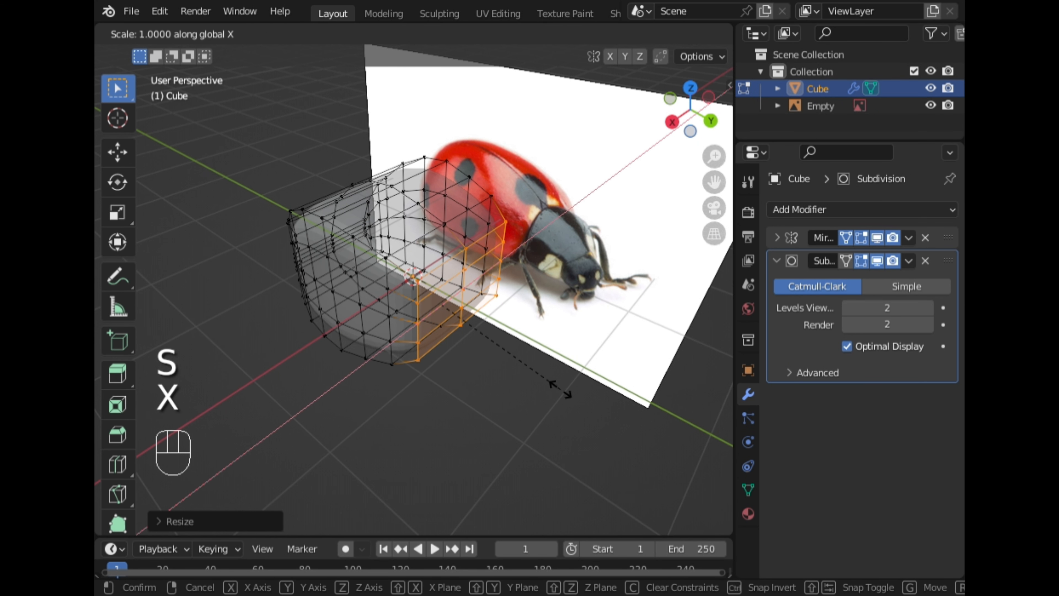
click(560, 388)
key(o)
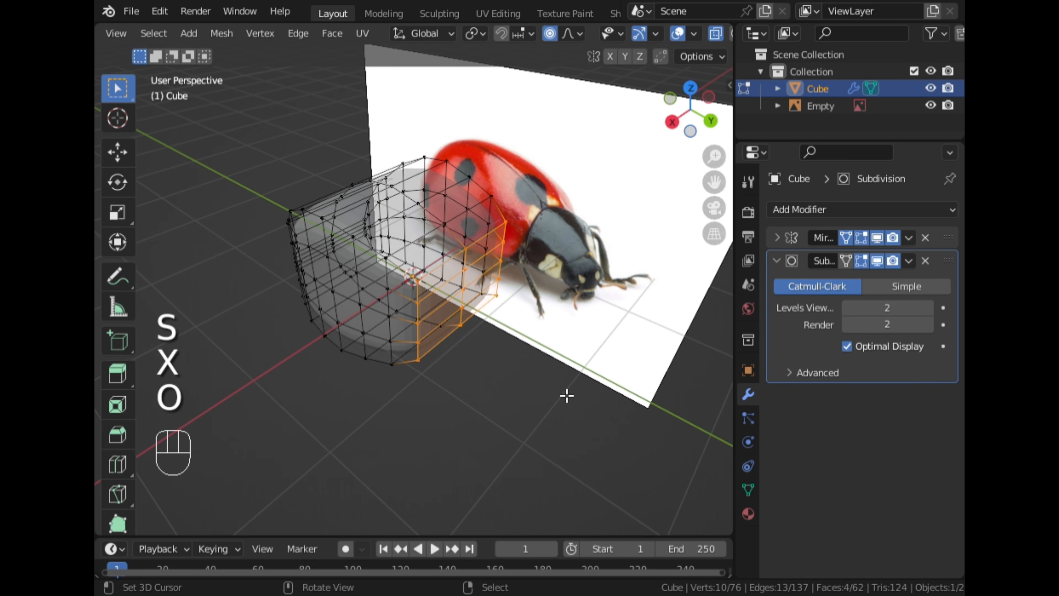
key(s)
key(x)
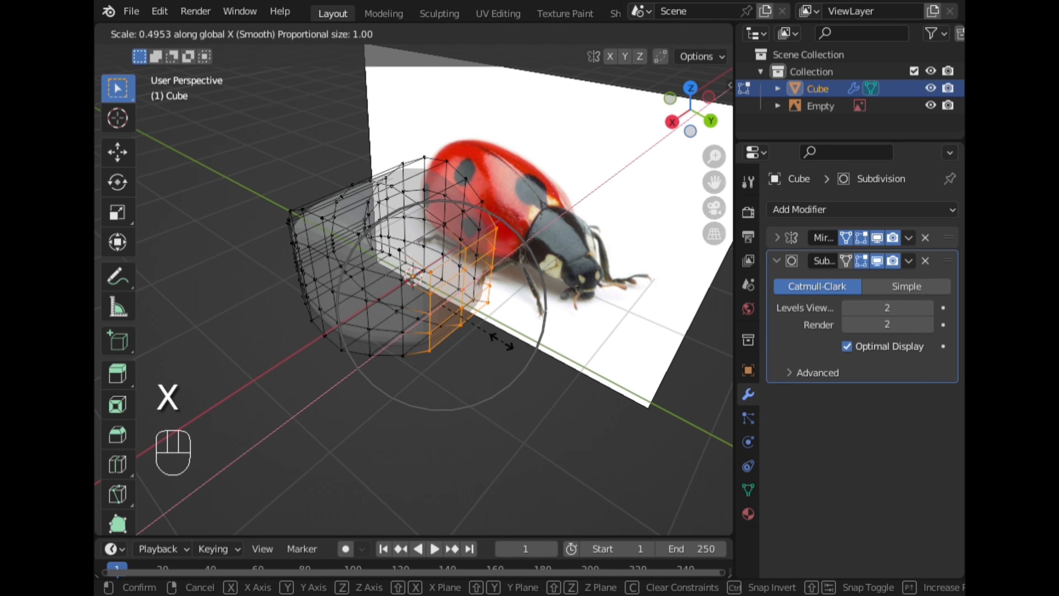
click(490, 333)
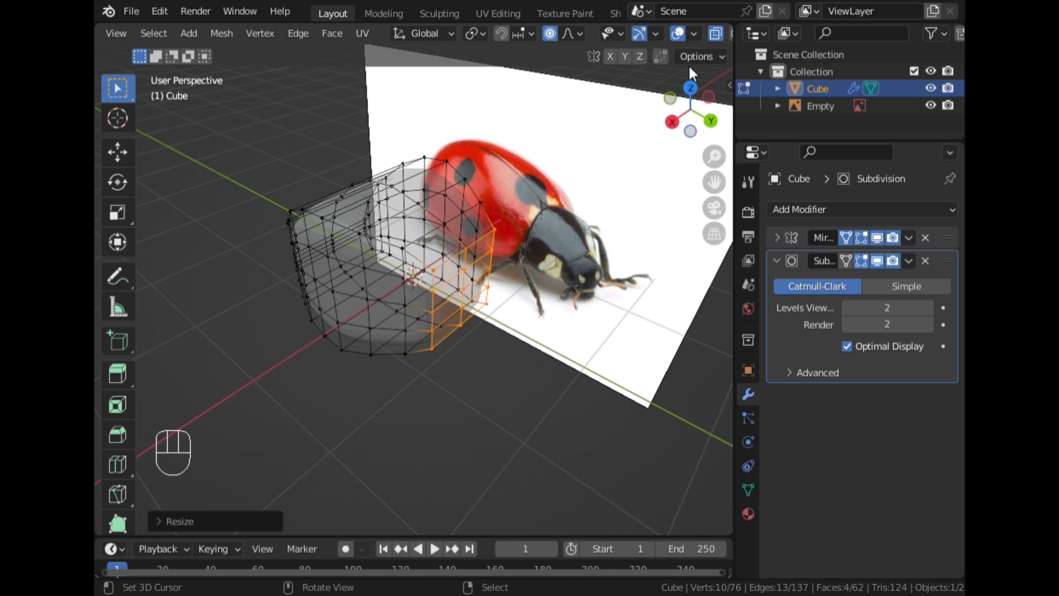
In the top view, move the loop just behind the body's widest point forward with proportional editing
click(691, 88)
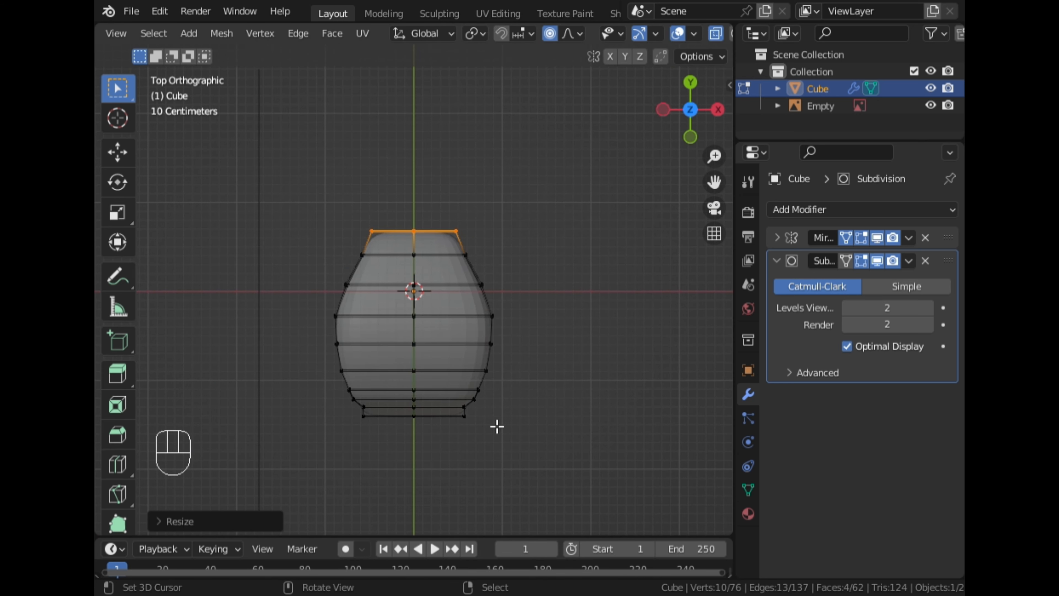
drag(501, 334, 318, 368)
key(g)
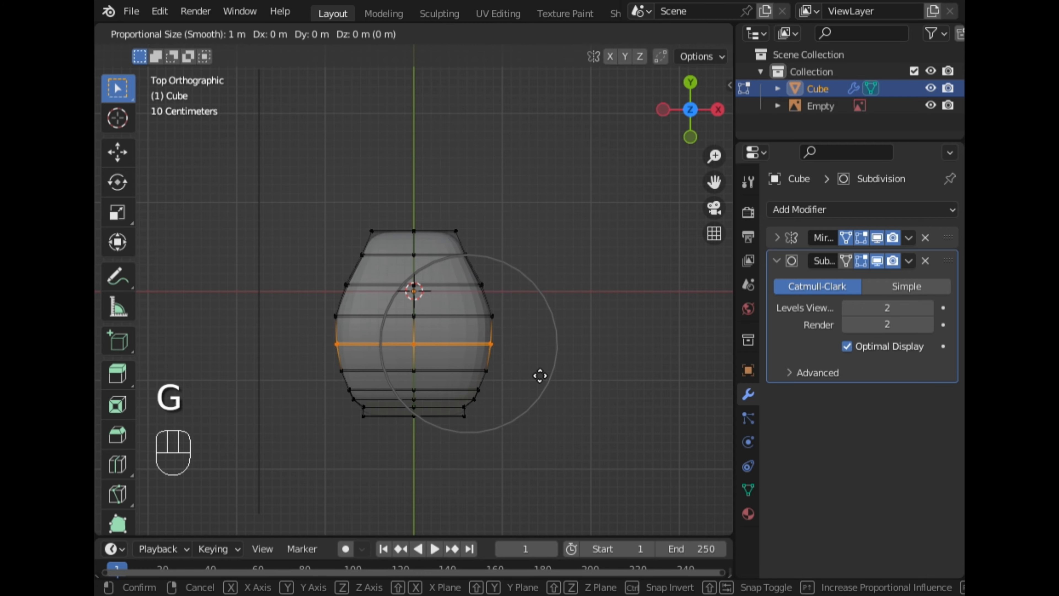
click(541, 363)
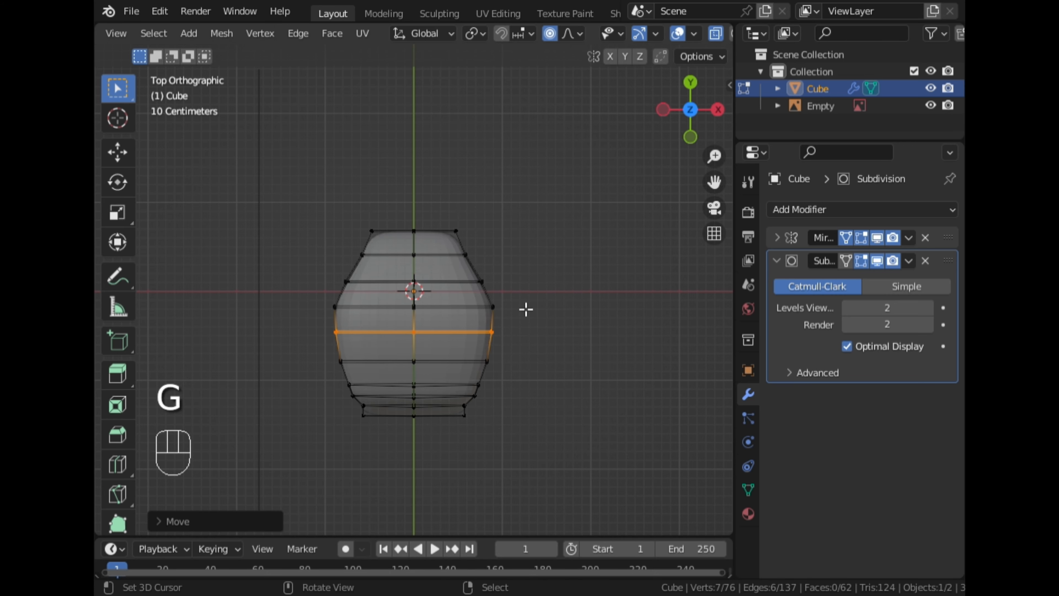
Widen the third loop from the front slightly, with the proportional size reduced to about 0.62
drag(515, 267, 345, 297)
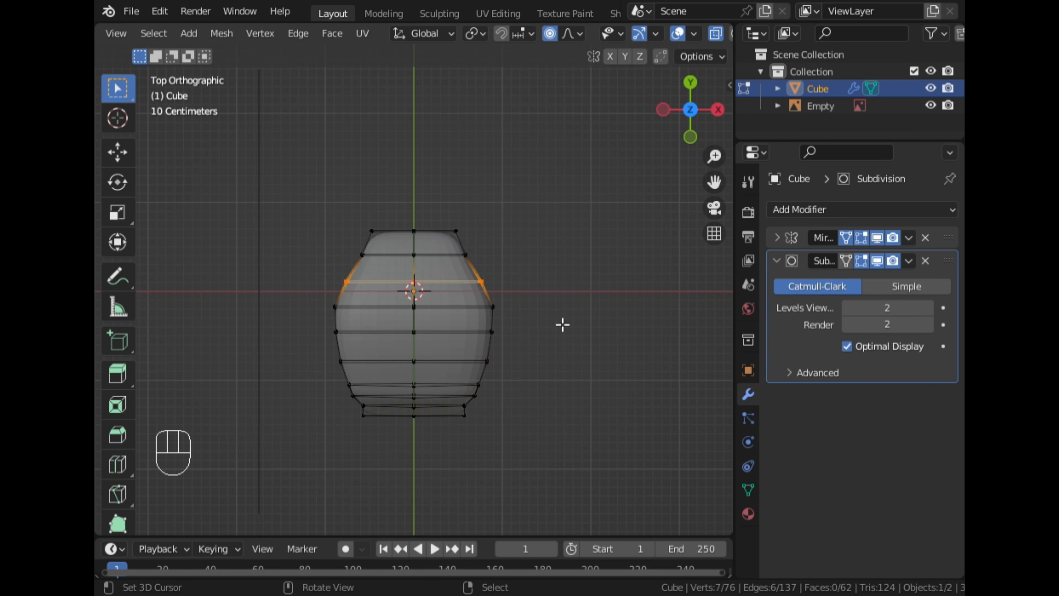
key(s)
scroll(563, 322, up, 5)
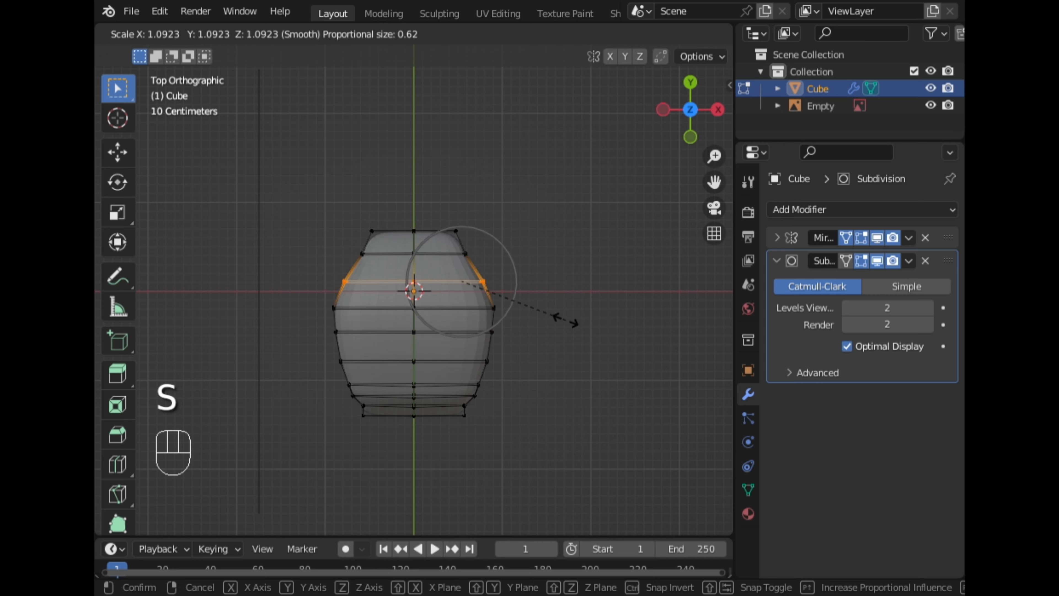
click(582, 325)
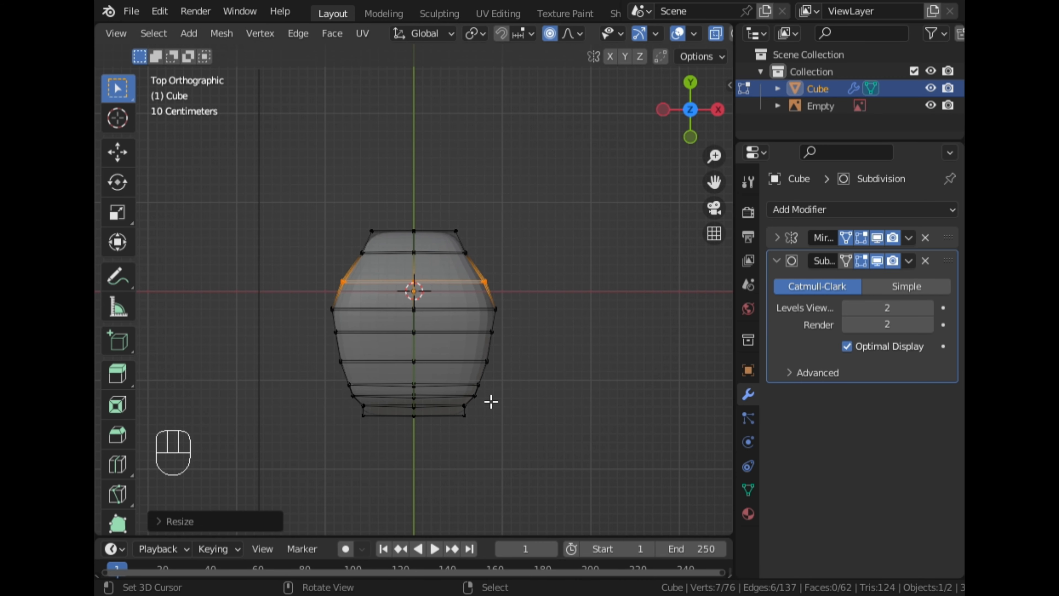
Widen the two loops near the rear end by about 1.2 and move them forward along Y
drag(501, 378, 331, 408)
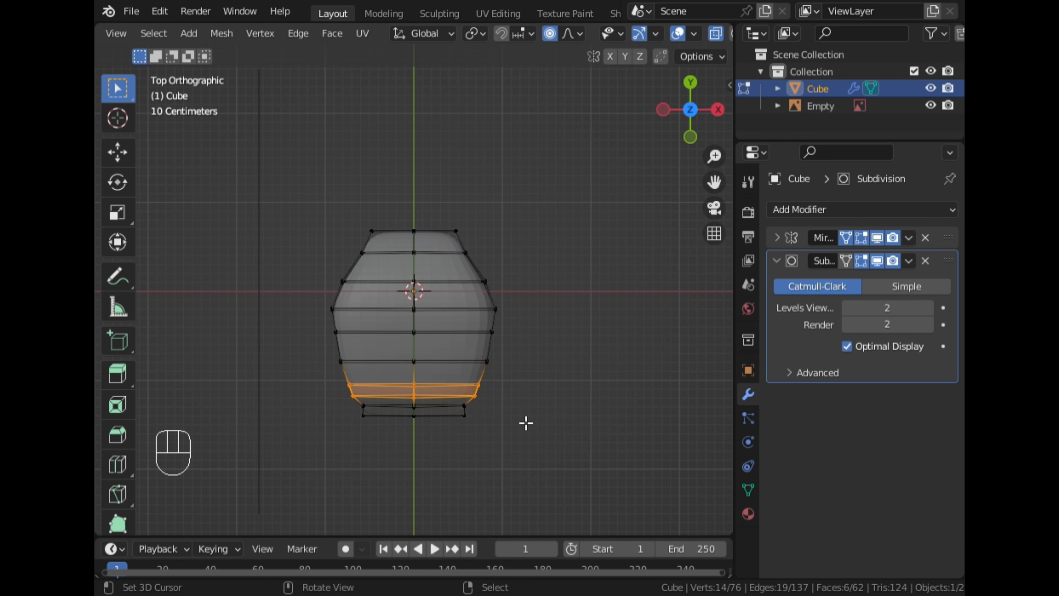
key(s)
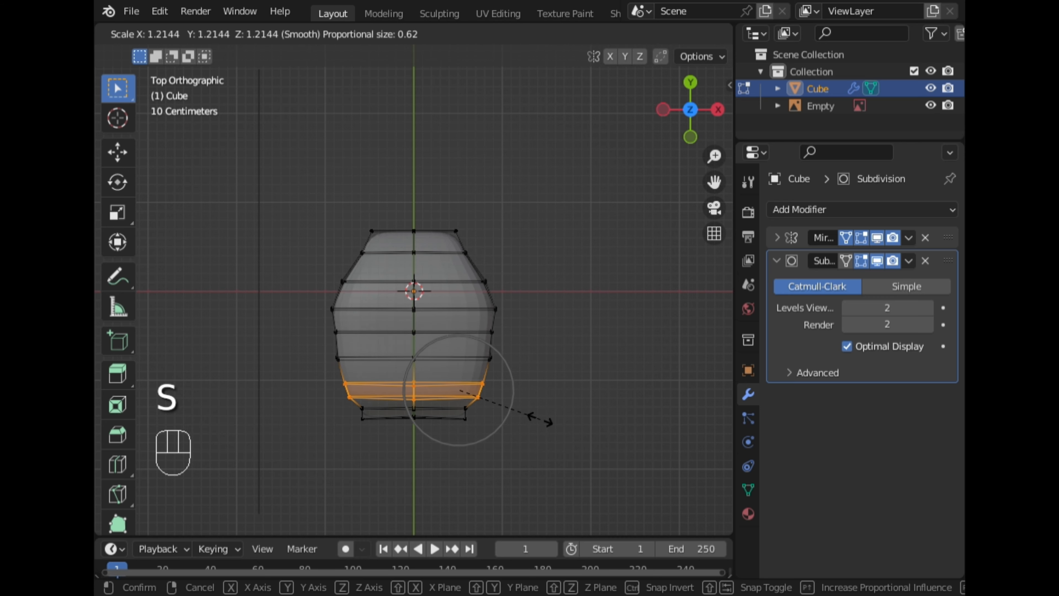
click(546, 426)
key(g)
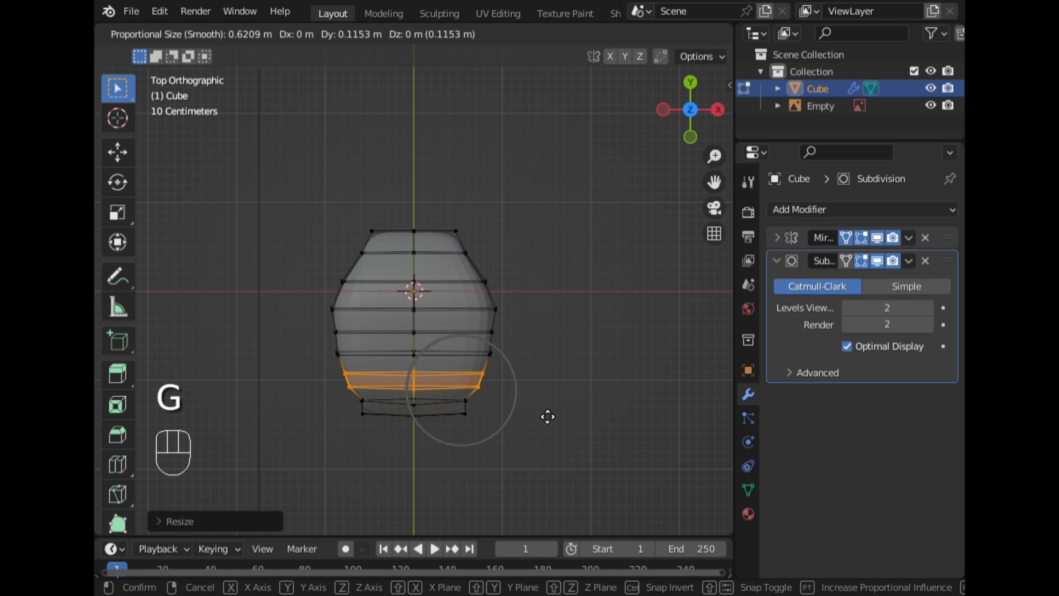
key(y)
click(546, 413)
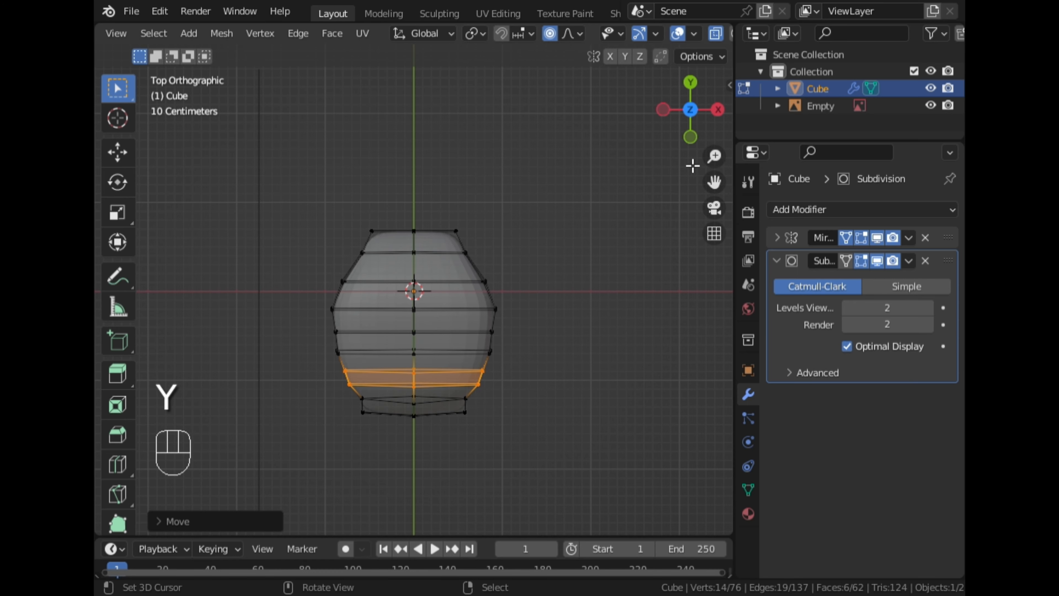
With X-ray off, select the middle vertices of the rear end and move them backward in the right view
click(718, 110)
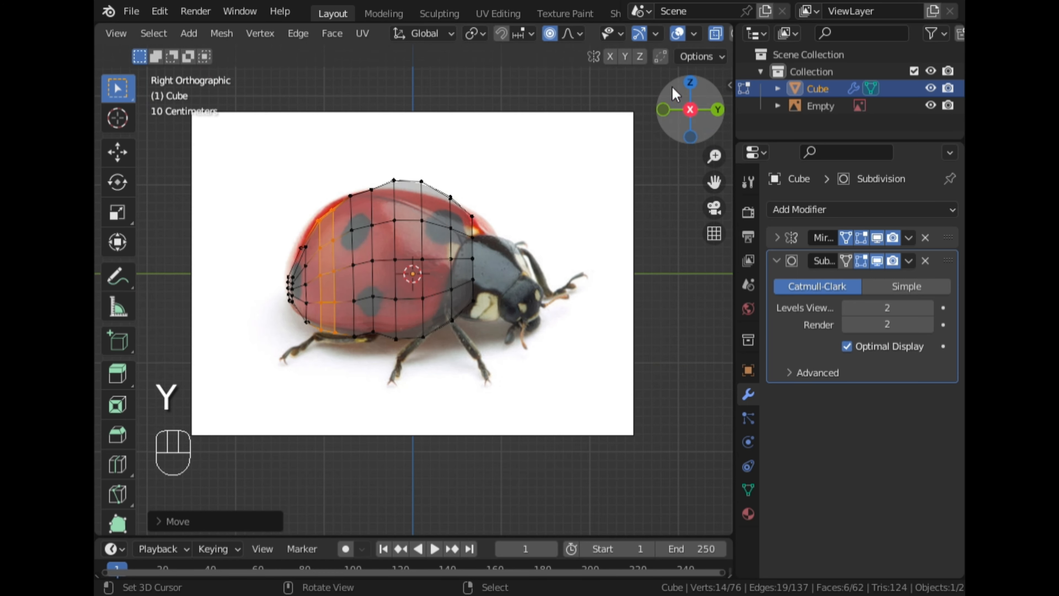
click(715, 37)
scroll(332, 248, up, 2)
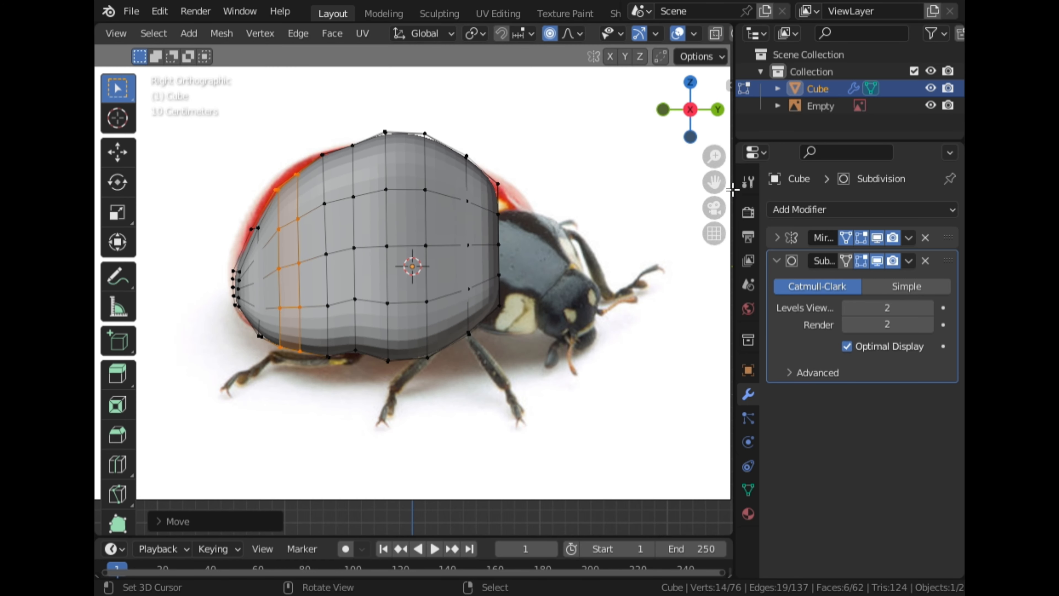
shift+middle_drag(401, 220, 555, 218)
scroll(496, 223, up, 1)
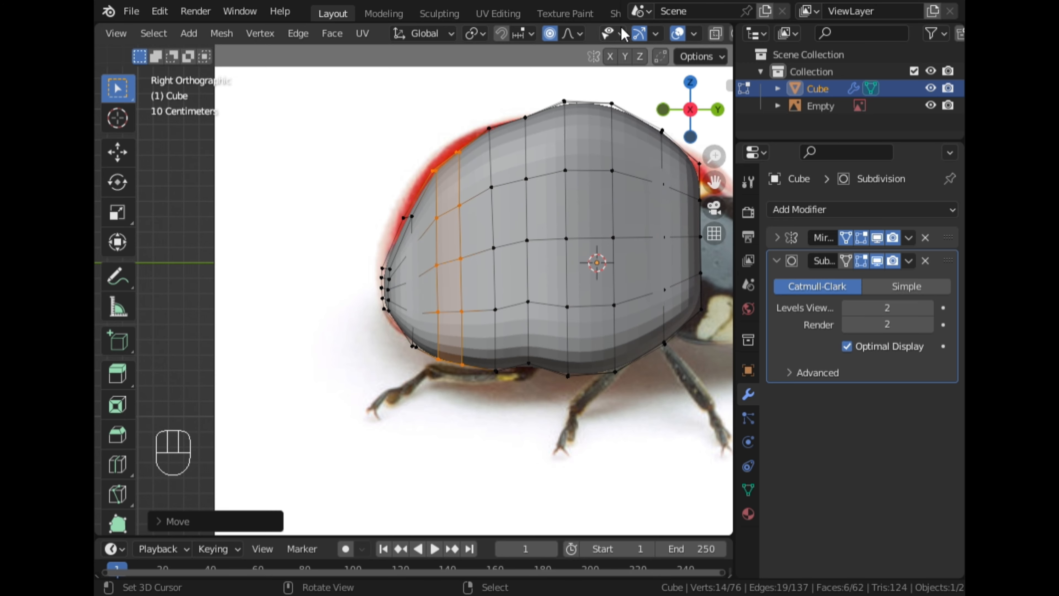
scroll(362, 170, down, 3)
middle_drag(362, 171, 500, 337)
click(496, 318)
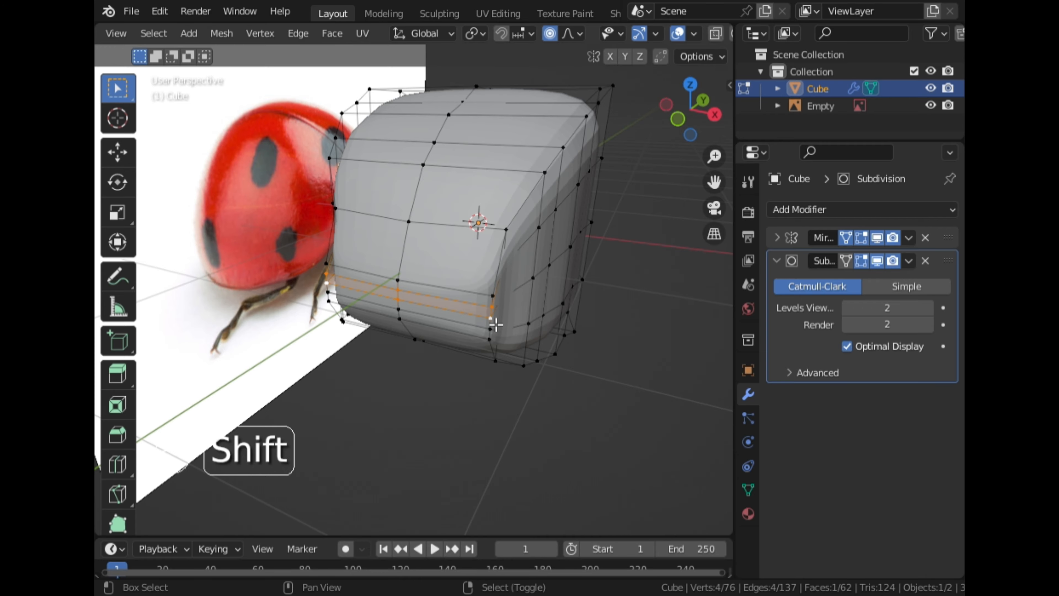
shift+click(398, 320)
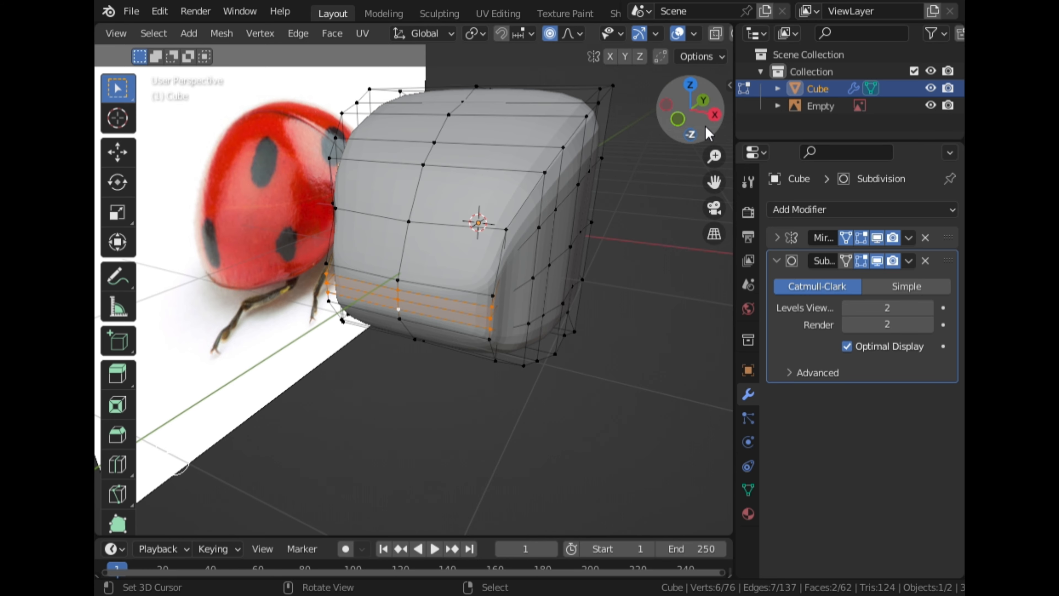
click(714, 114)
key(g)
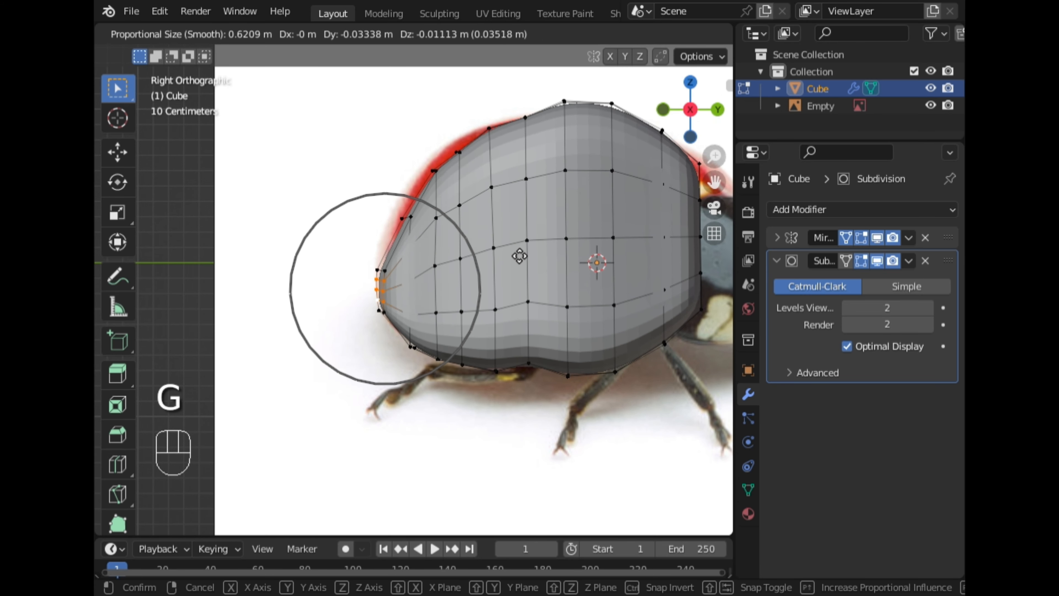
scroll(510, 253, down, 2)
click(509, 252)
Move the upper rear vertices up and slightly back to the red shell's outline, using a proportional size of 1 m
right_click(432, 179)
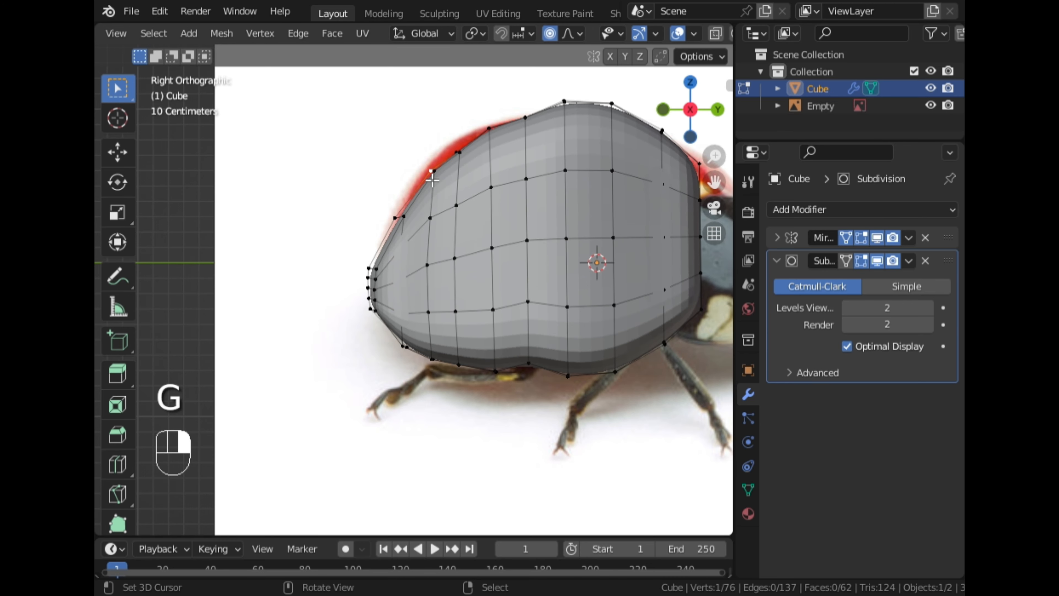
key(g)
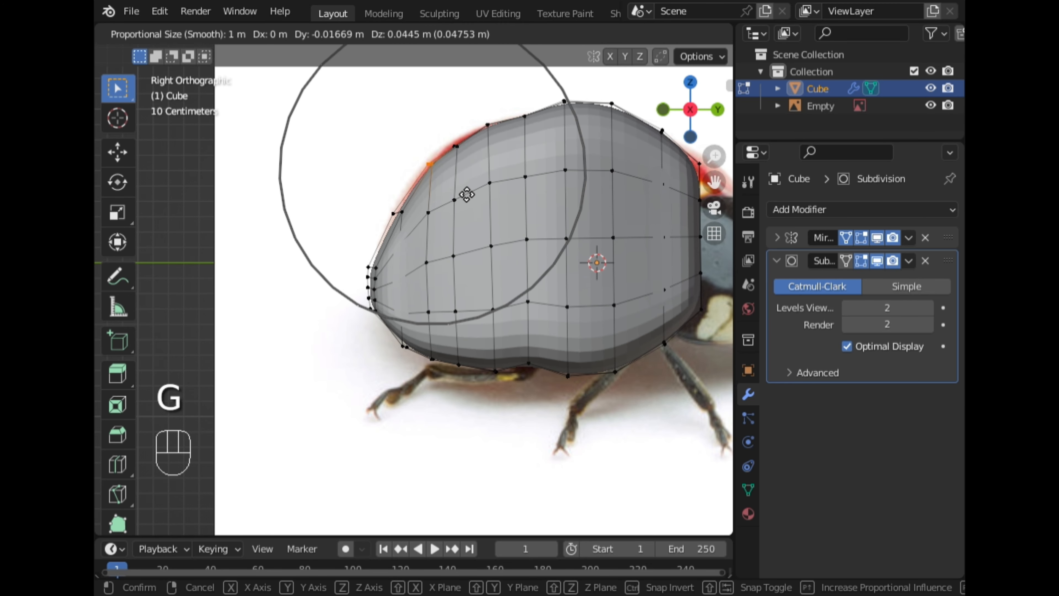
click(466, 191)
scroll(523, 269, down, 2)
scroll(528, 334, up, 1)
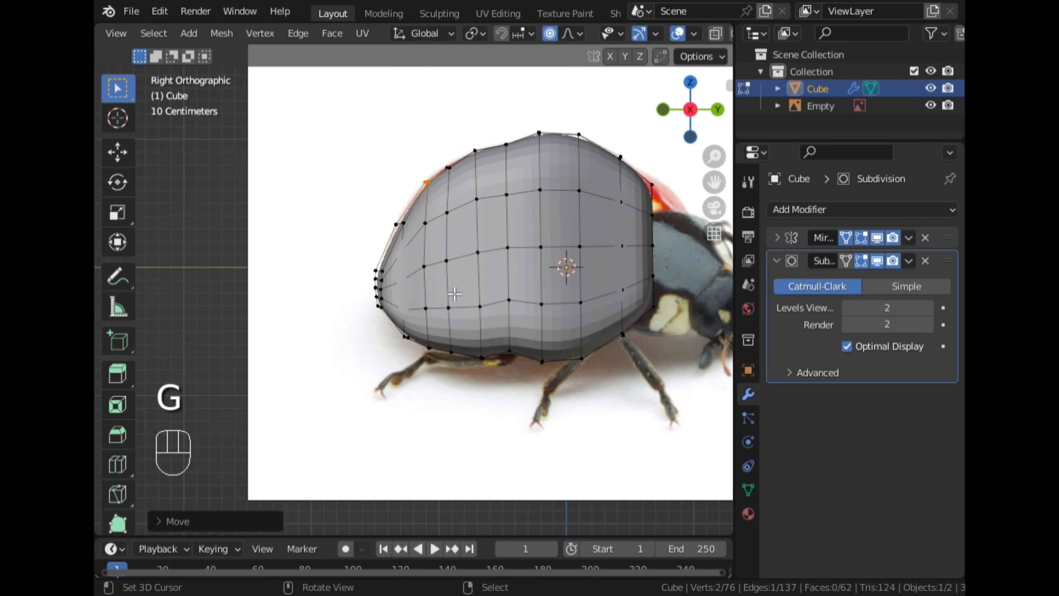
In the top view with X-ray on, move the side vertices of the third loop from the front forward about 0.12 m
middle_drag(448, 283, 557, 349)
scroll(560, 344, up, 1)
click(690, 88)
scroll(597, 265, down, 5)
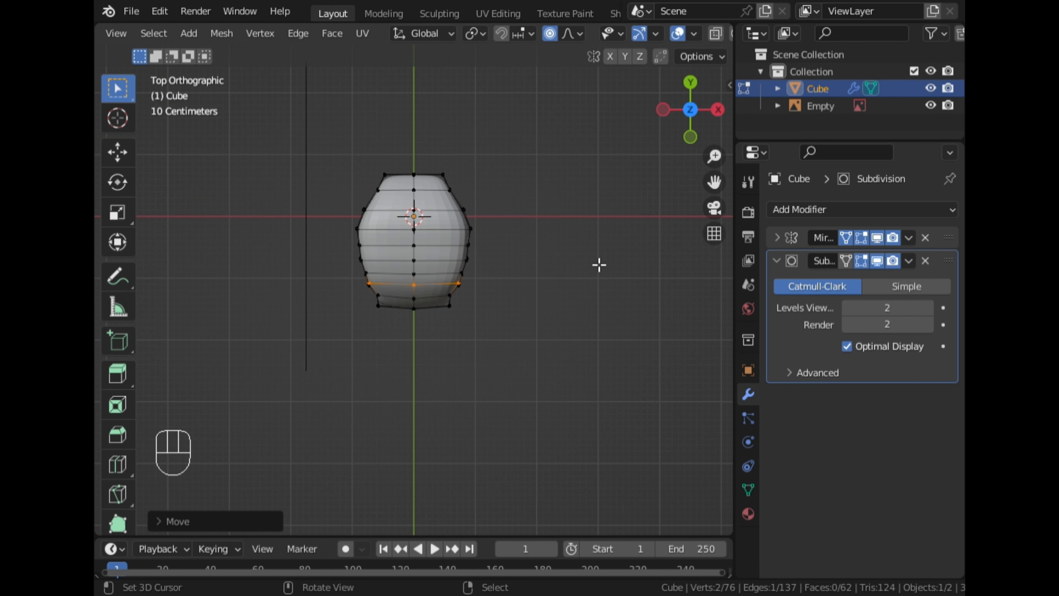
scroll(625, 189, up, 2)
drag(721, 189, 650, 208)
scroll(558, 293, up, 2)
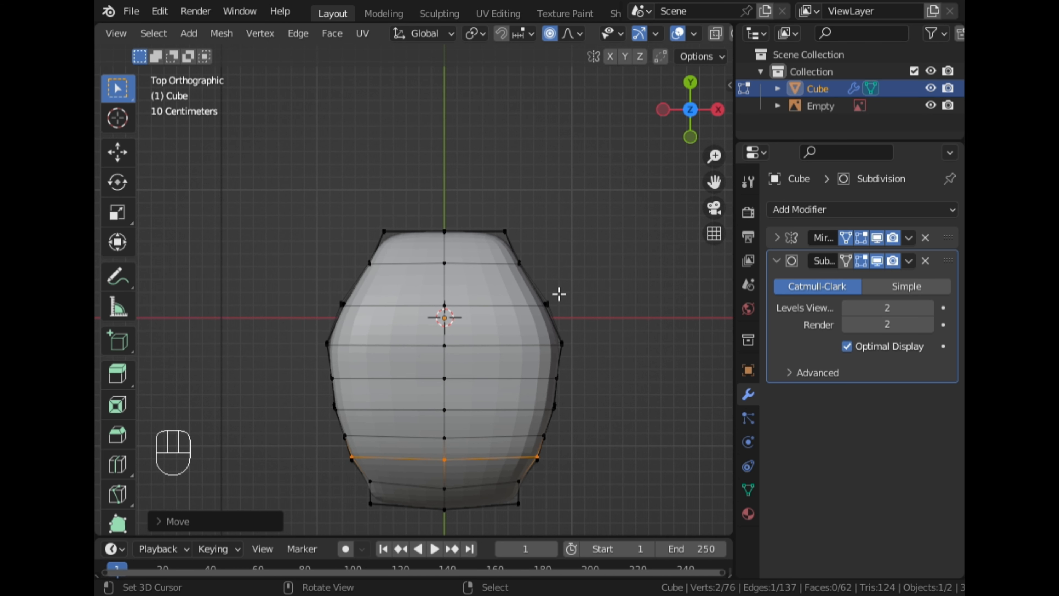
shift+click(536, 327)
click(714, 34)
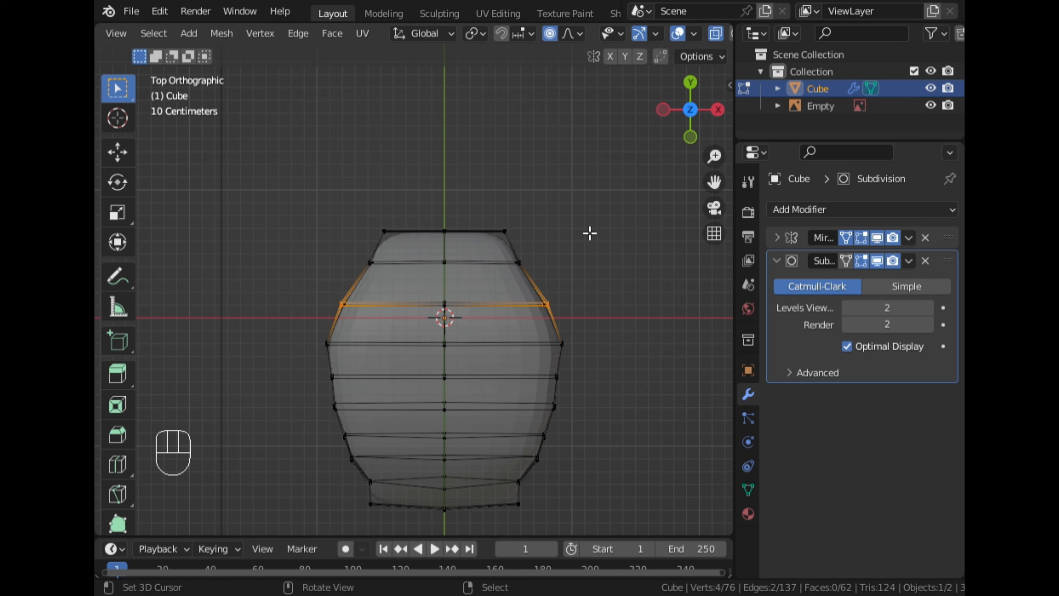
key(g)
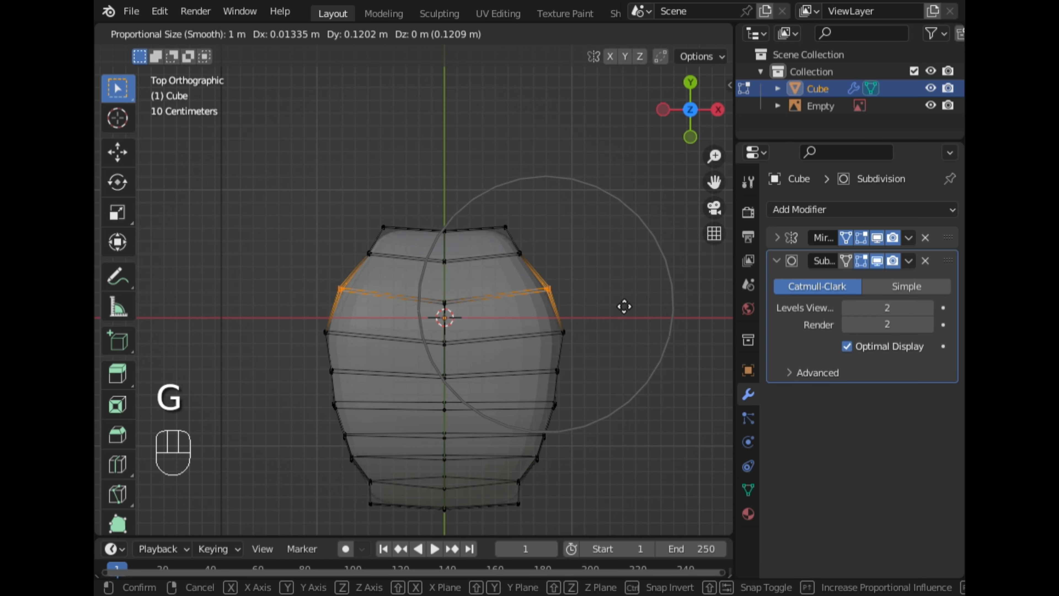
click(621, 303)
Move the side vertices of the second loop from the front outward with a proportional size of about 0.56 m
key(g)
scroll(621, 279, up, 9)
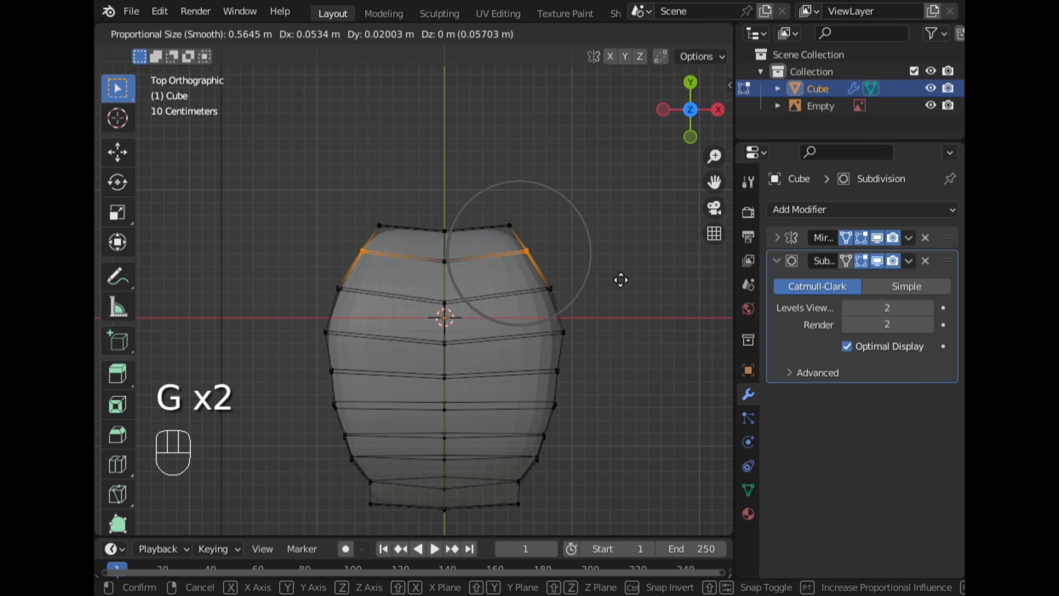
click(621, 279)
Move the front loop's vertices forward, including its centre ones, to even out the front edge in the top view
drag(544, 180, 434, 263)
key(g)
click(627, 238)
key(g)
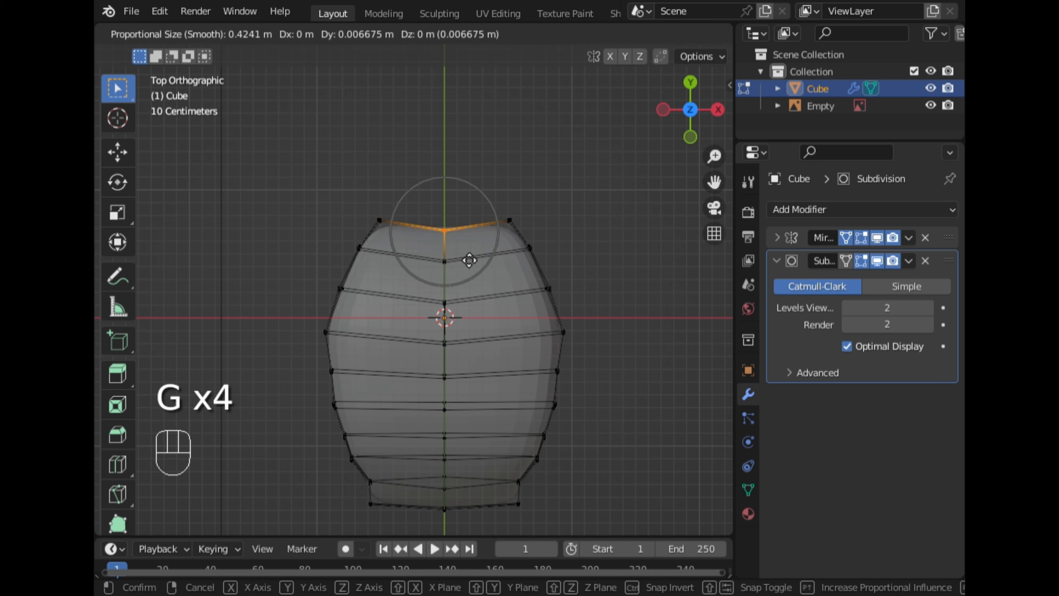
click(469, 254)
Move the side vertices of the rearmost loop inward in the top view, using a proportional size of about 0.16 m
scroll(512, 266, down, 2)
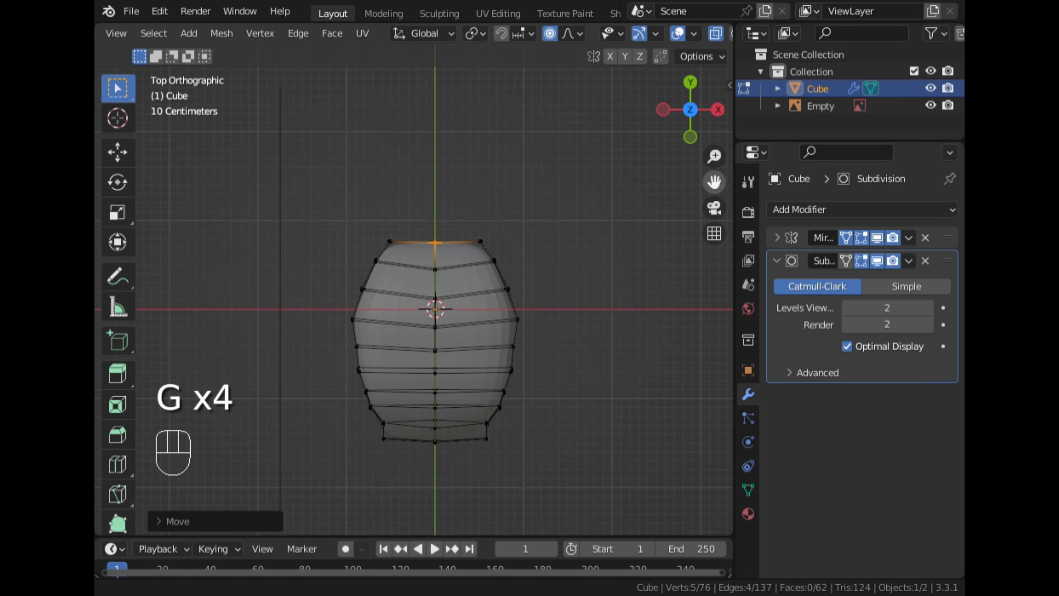
shift+middle_drag(631, 367, 631, 262)
scroll(540, 328, up, 3)
drag(552, 325, 517, 373)
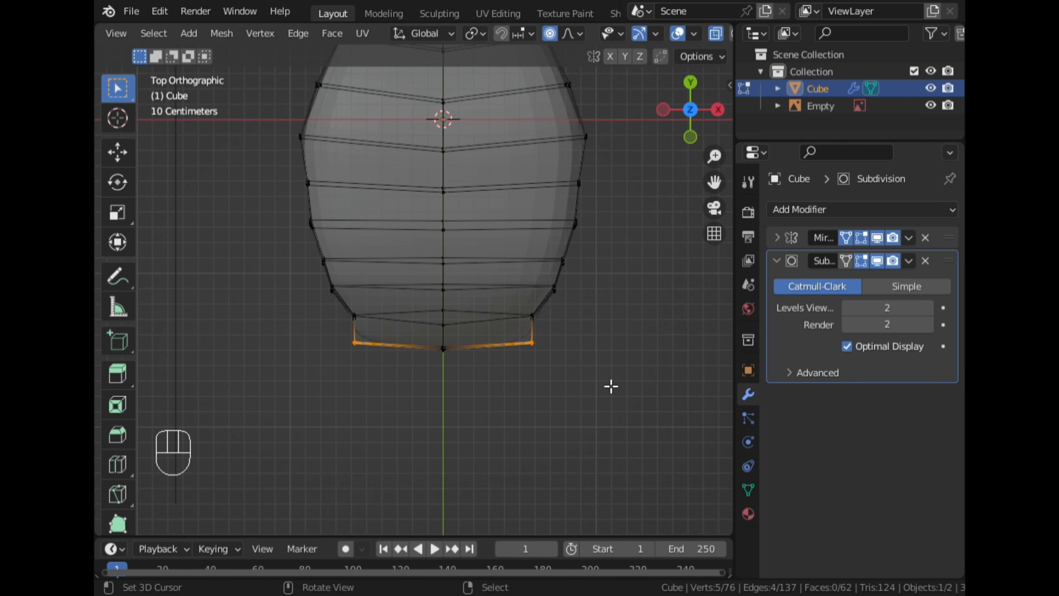
key(g)
right_click(593, 388)
key(g)
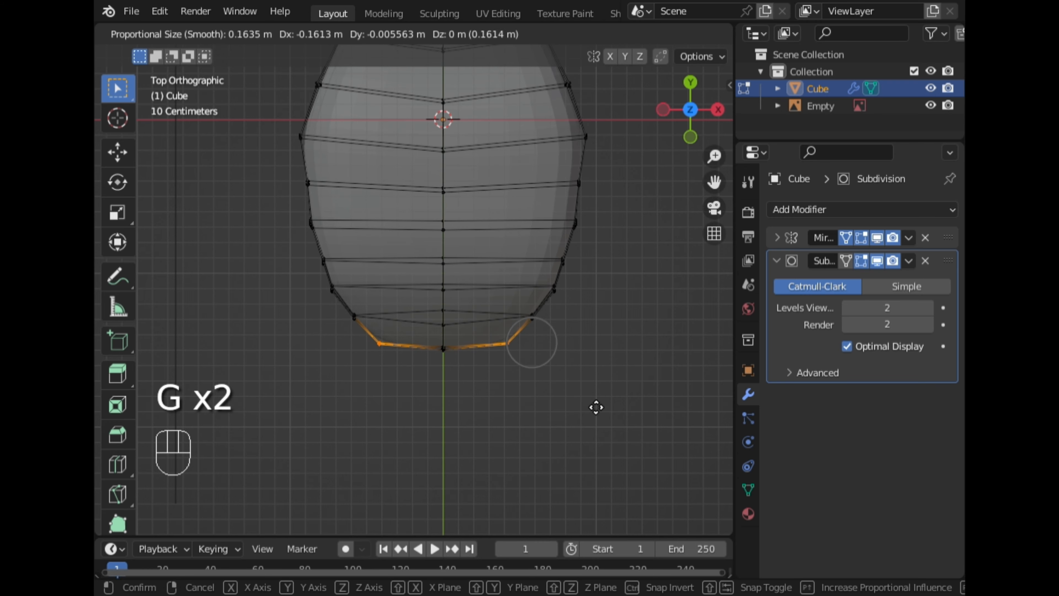
click(579, 405)
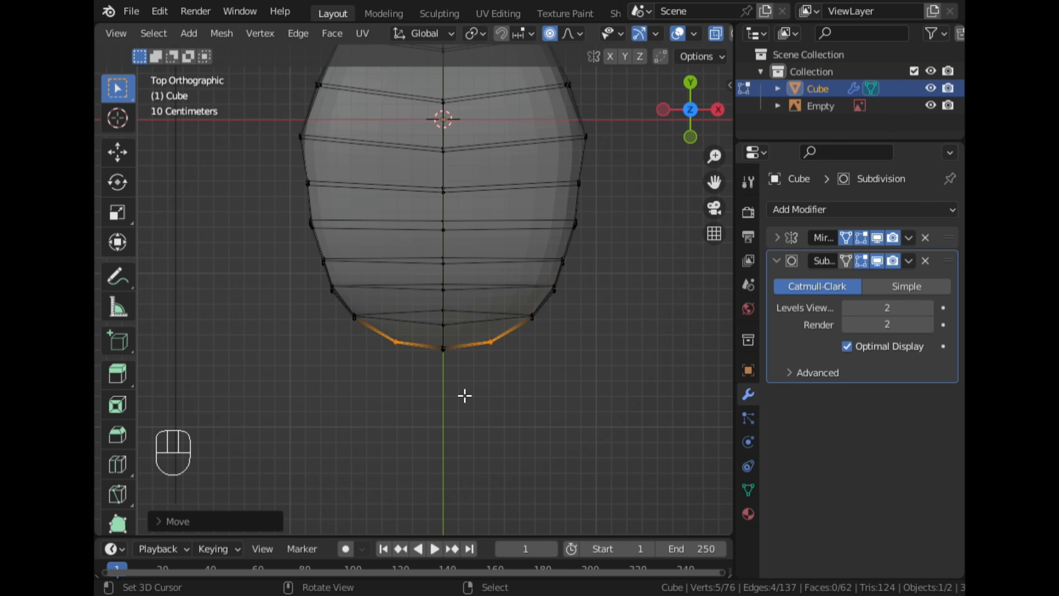
Move the centre vertices of the last two rear loops backward to round the tail in the top view
drag(460, 391, 433, 338)
key(g)
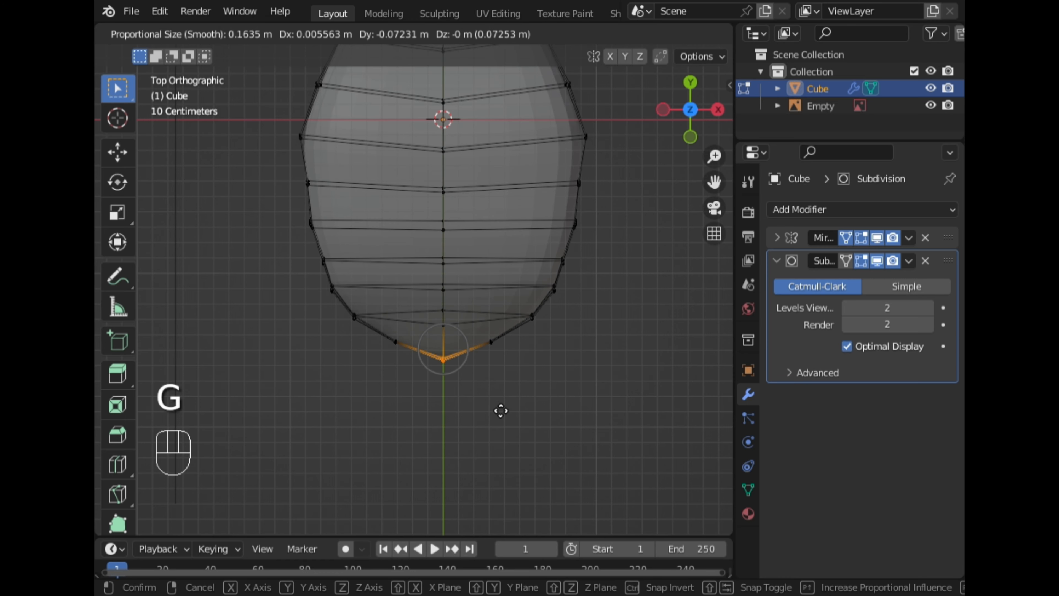
click(500, 411)
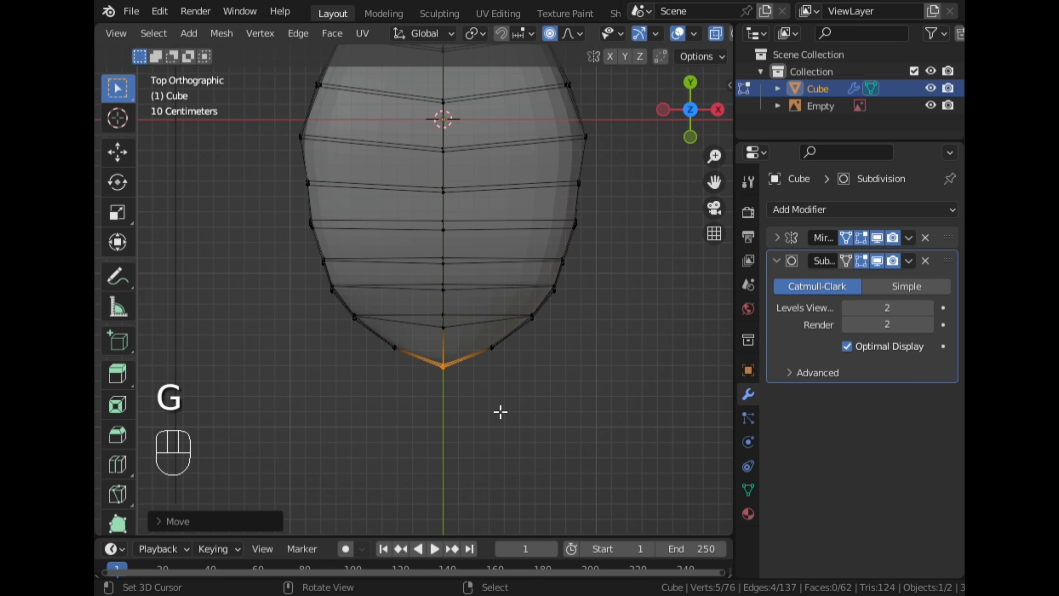
click(461, 309)
key(g)
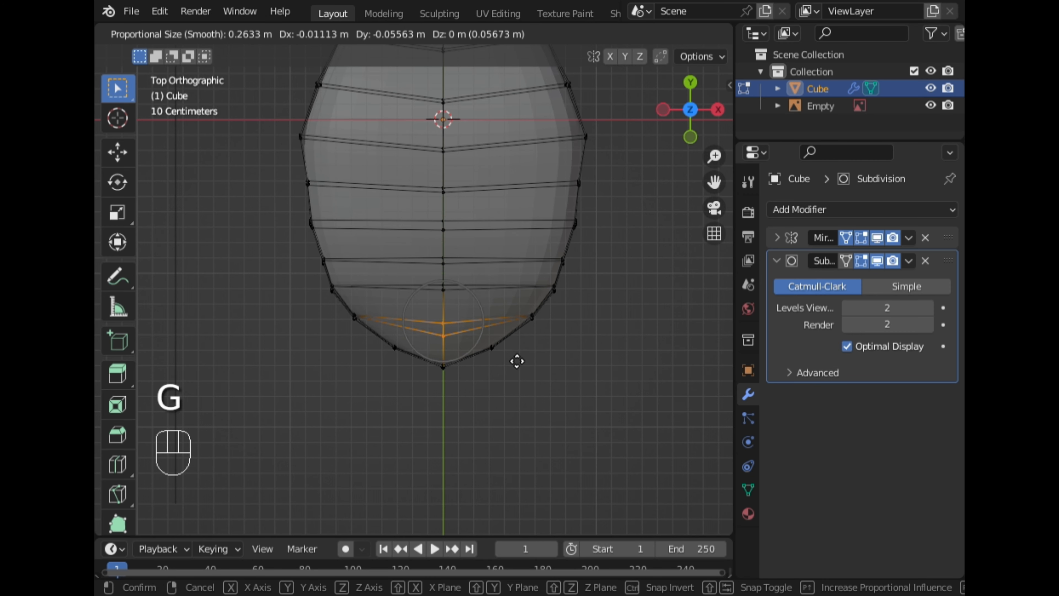
click(517, 362)
Return to the right side view, leave Edit Mode and turn off X-ray
middle_drag(560, 371, 392, 265)
click(687, 125)
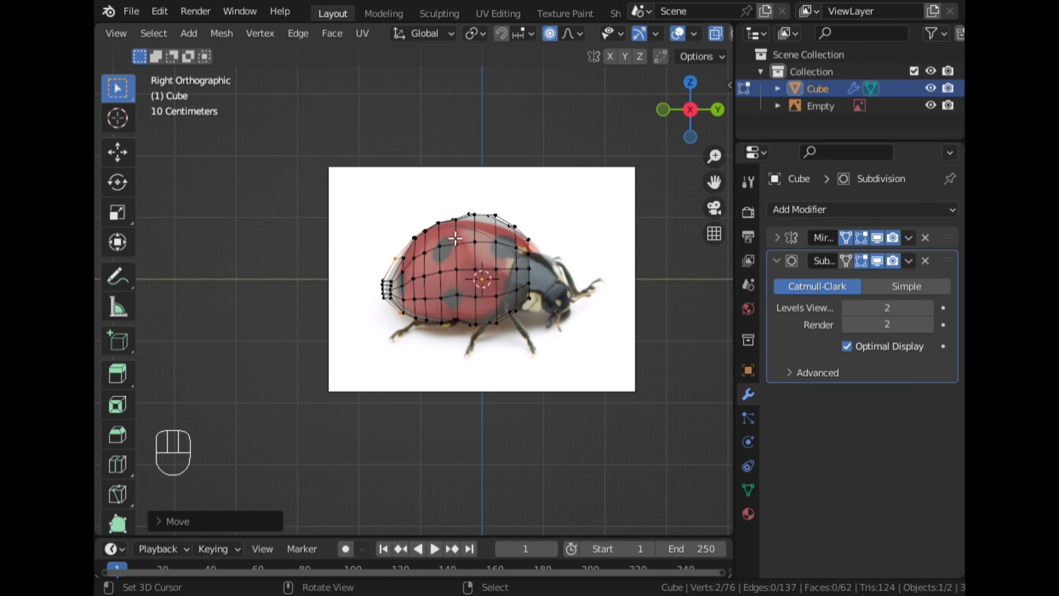
scroll(615, 203, up, 2)
scroll(656, 217, down, 1)
key(Tab)
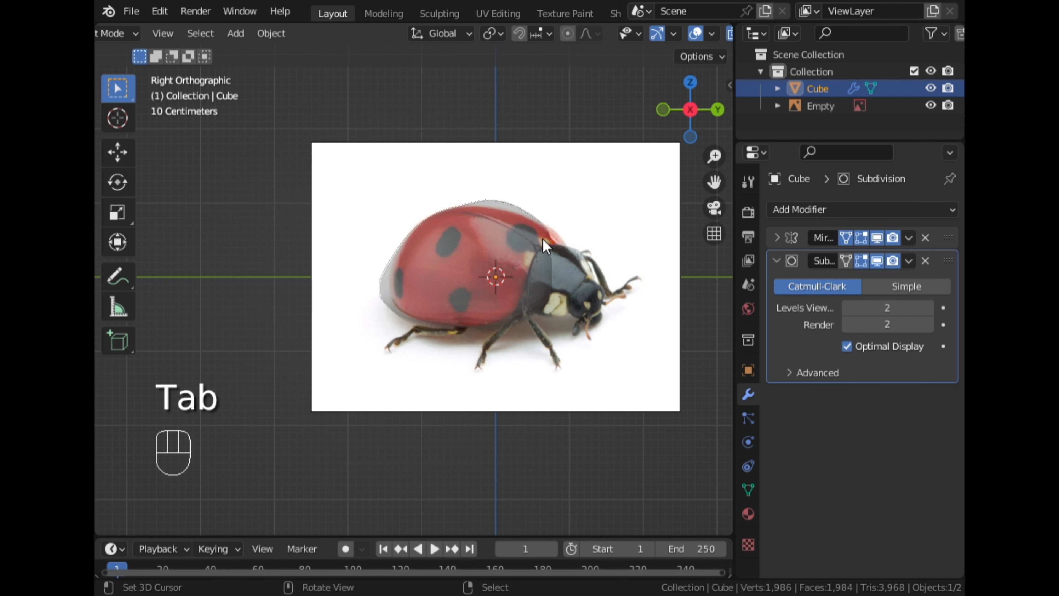
click(633, 34)
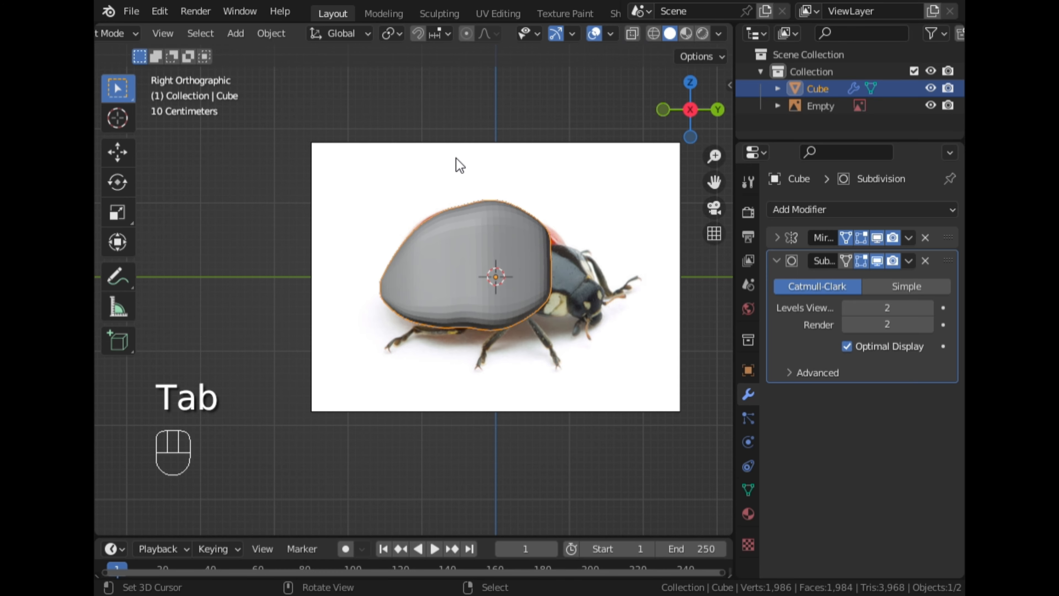
Apply Shade Smooth to the ladybug body
mouse_move(437, 170)
middle_down()
mouse_move(576, 256)
mouse_move(491, 265)
mouse_move(381, 218)
mouse_move(447, 303)
mouse_move(648, 289)
mouse_move(543, 221)
mouse_move(310, 212)
mouse_move(373, 214)
mouse_move(359, 220)
middle_up()
key(w)
click(468, 258)
Switch the body to Sculpt Mode and choose the Smooth brush
key(ctrl+Tab)
click(395, 332)
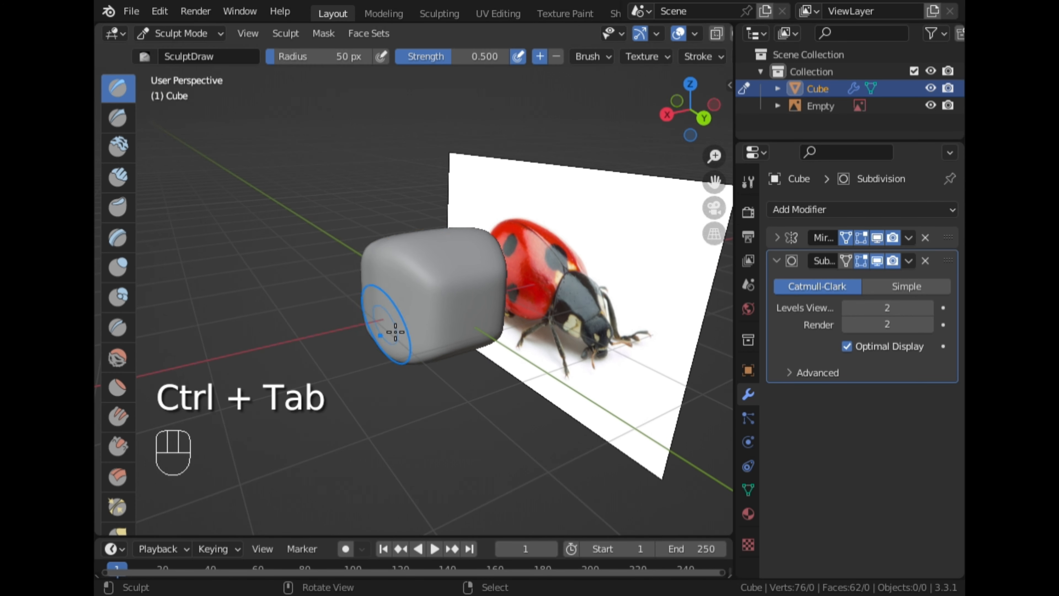
click(117, 358)
Smooth the boxy edges on the body's side and top with Smooth brush strokes at strength 0.700 and radius 50 px
scroll(402, 250, up, 4)
middle_drag(402, 251, 589, 352)
click(636, 333)
click(597, 329)
click(536, 295)
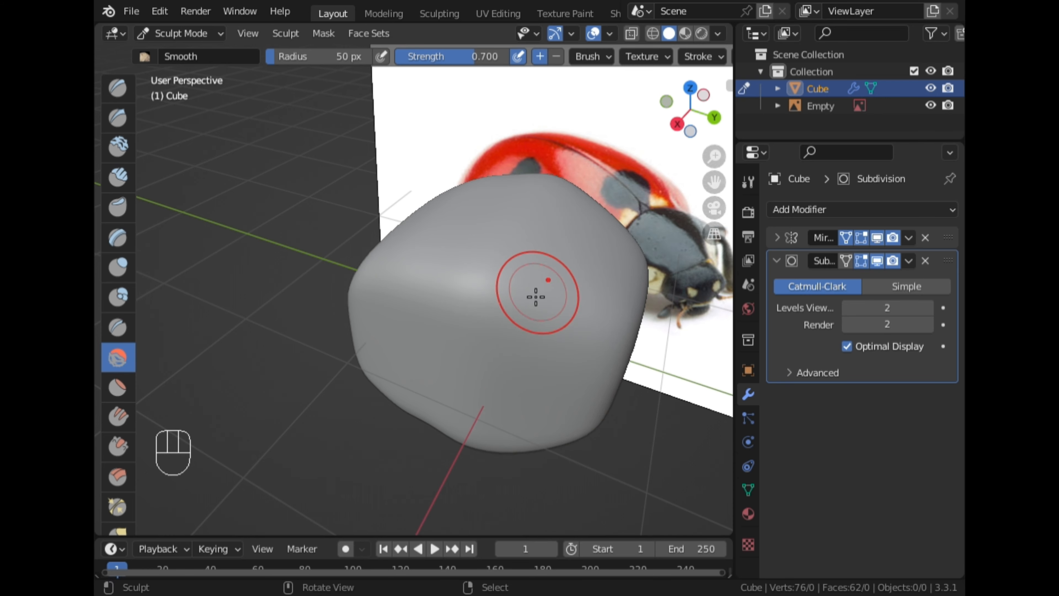
click(463, 299)
drag(463, 298, 504, 300)
mouse_move(503, 300)
middle_down()
mouse_move(428, 319)
mouse_move(397, 270)
mouse_move(487, 213)
mouse_move(459, 244)
mouse_move(395, 246)
mouse_move(505, 340)
mouse_move(450, 336)
mouse_move(461, 305)
mouse_move(415, 271)
middle_up()
mouse_move(414, 270)
mouse_down()
mouse_move(487, 274)
mouse_move(482, 244)
mouse_move(505, 212)
mouse_move(602, 215)
mouse_up()
middle_drag(602, 216, 483, 344)
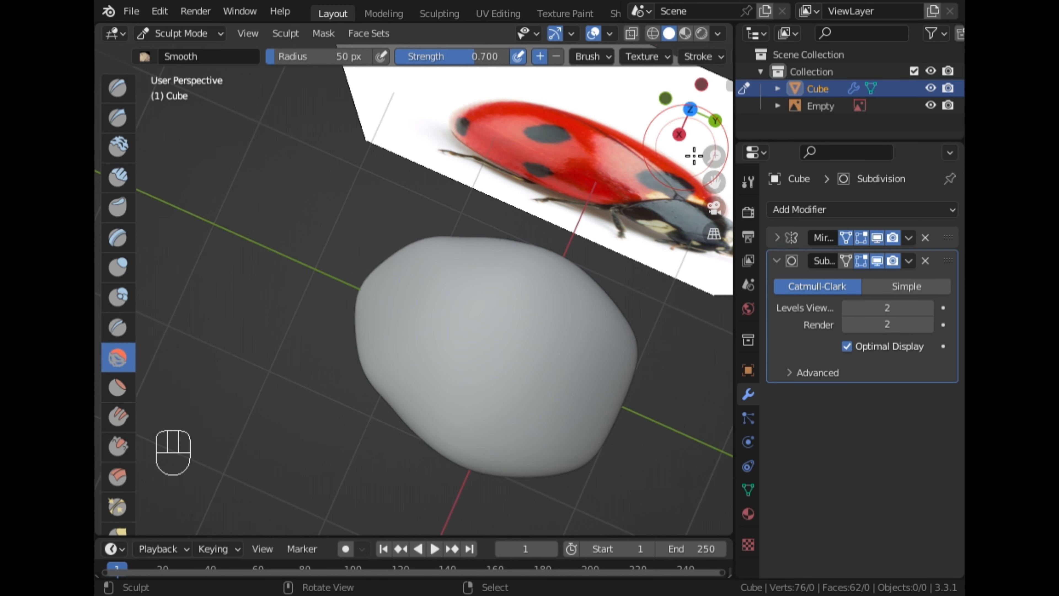
Leave Sculpt Mode and open the body in Edit Mode, in the right side view over the reference photo
click(676, 131)
scroll(520, 262, up, 1)
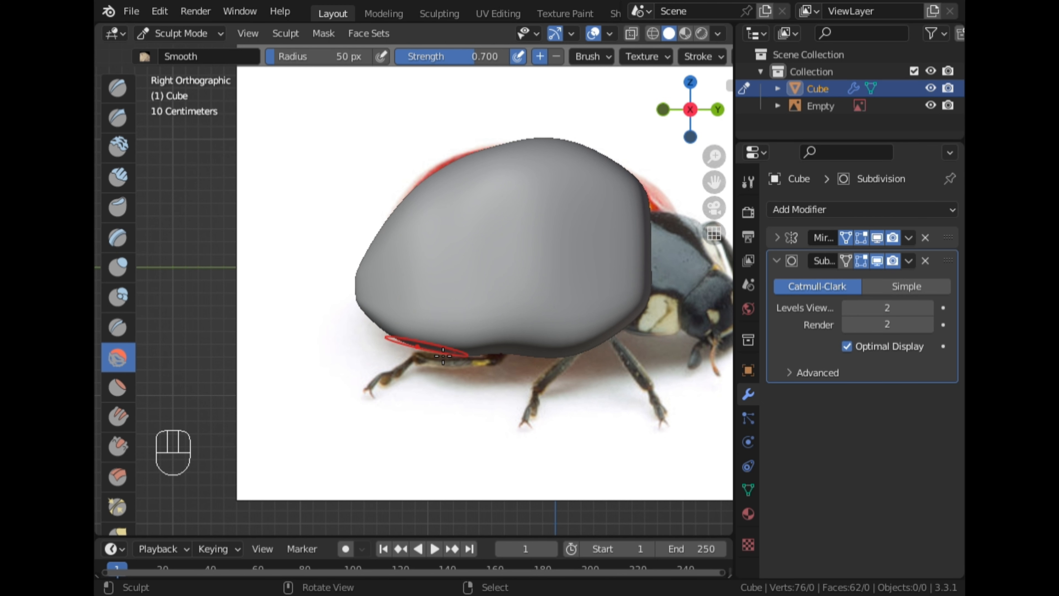
middle_drag(615, 346, 579, 345)
scroll(579, 345, down, 4)
click(680, 109)
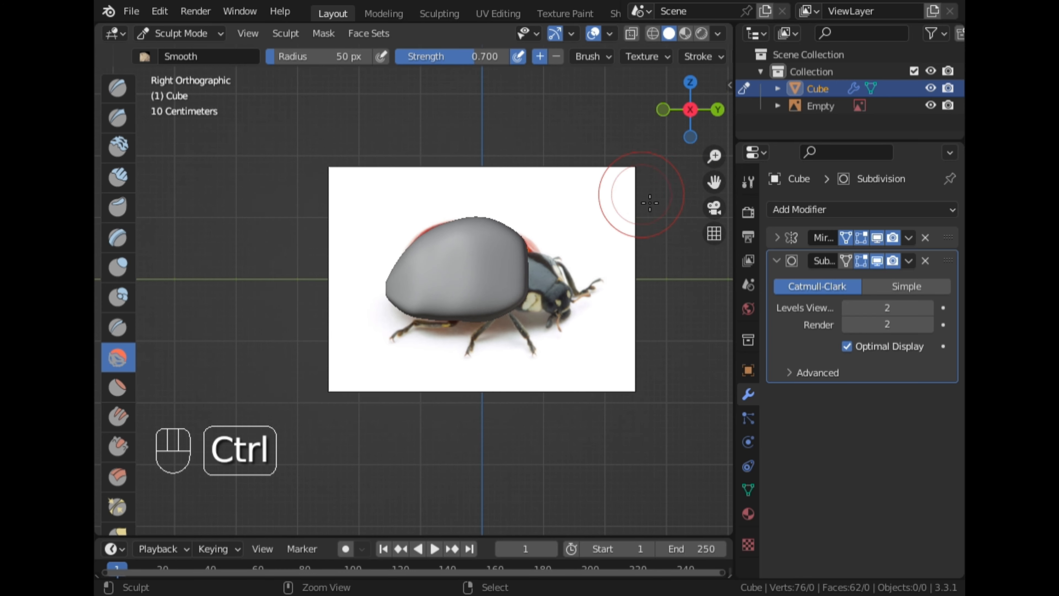
key(ctrl+Tab)
click(343, 244)
scroll(549, 269, down, 5)
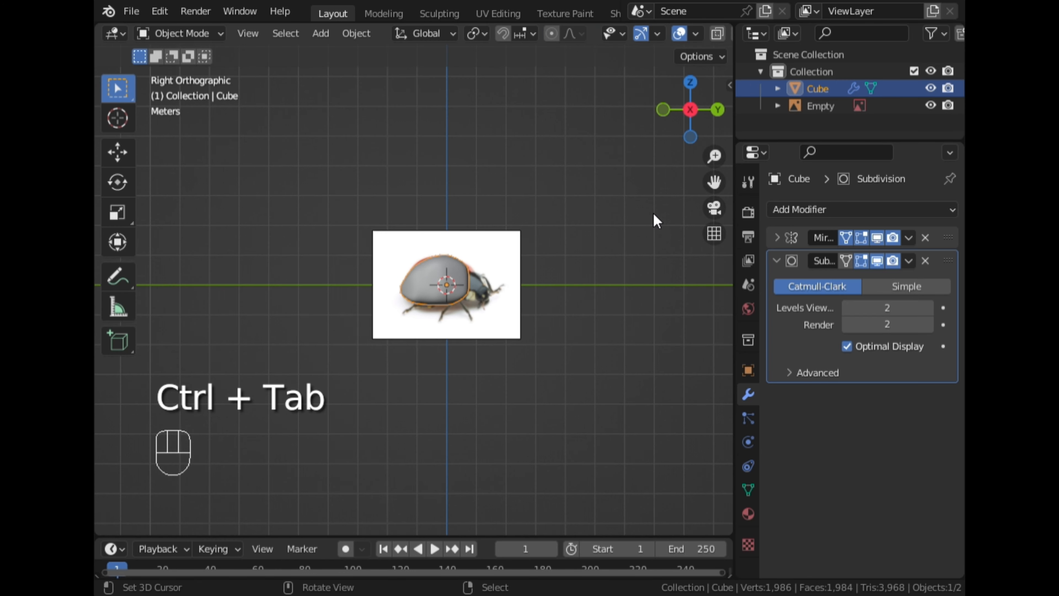
scroll(689, 164, up, 6)
drag(714, 181, 687, 204)
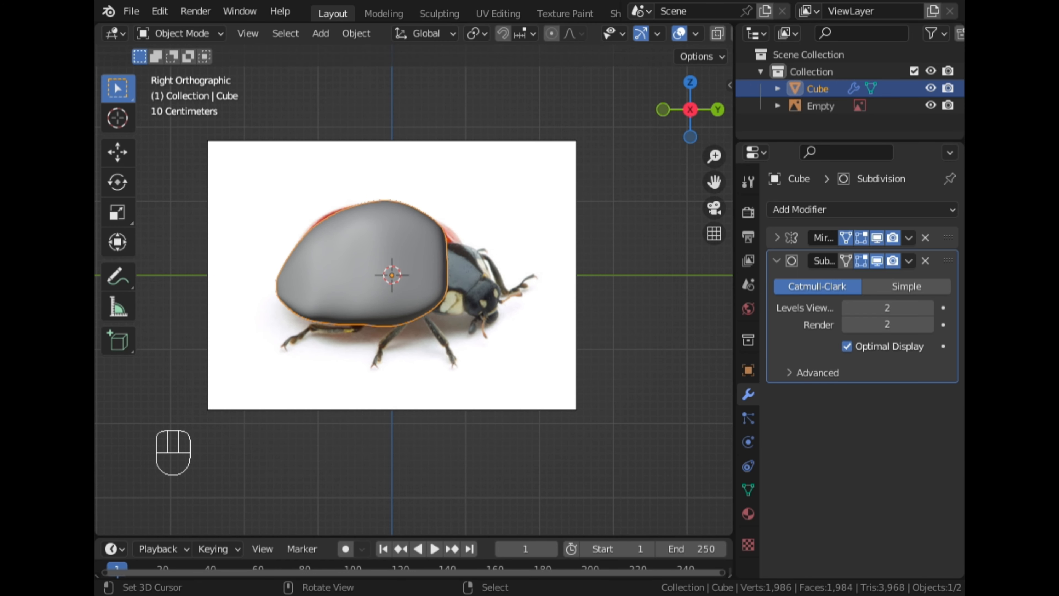
scroll(558, 355, up, 3)
key(Tab)
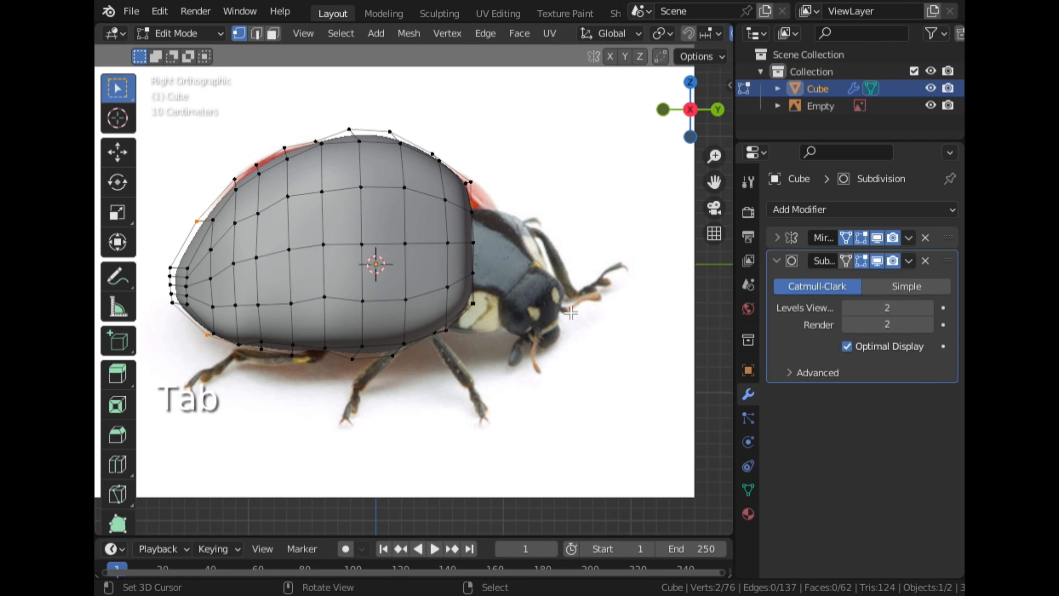
Extrude the body's front faces in place and scale them down to about 0.84
scroll(559, 301, up, 3)
middle_drag(541, 280, 398, 270)
key(s)
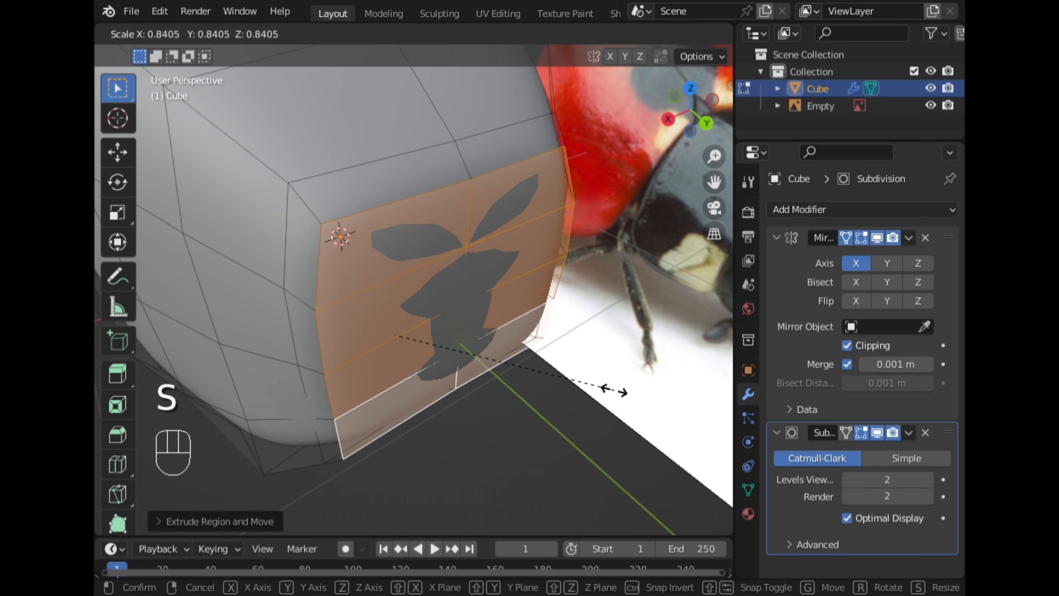
click(616, 400)
Move the inset front faces back about 0.07 m along Y, and extrude them outward about 0.03 m
key(g)
key(y)
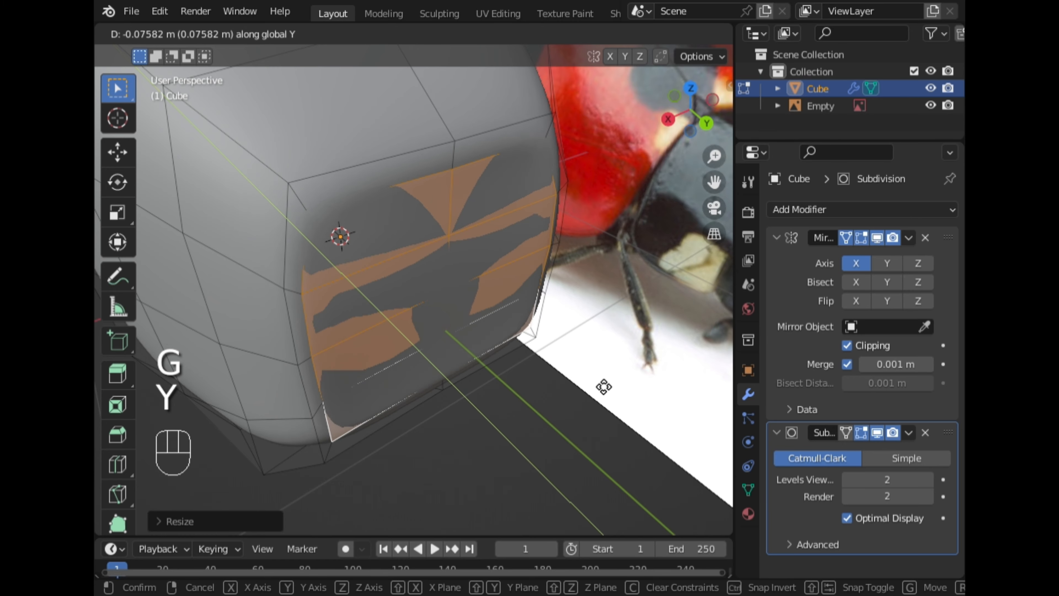
click(607, 388)
key(e)
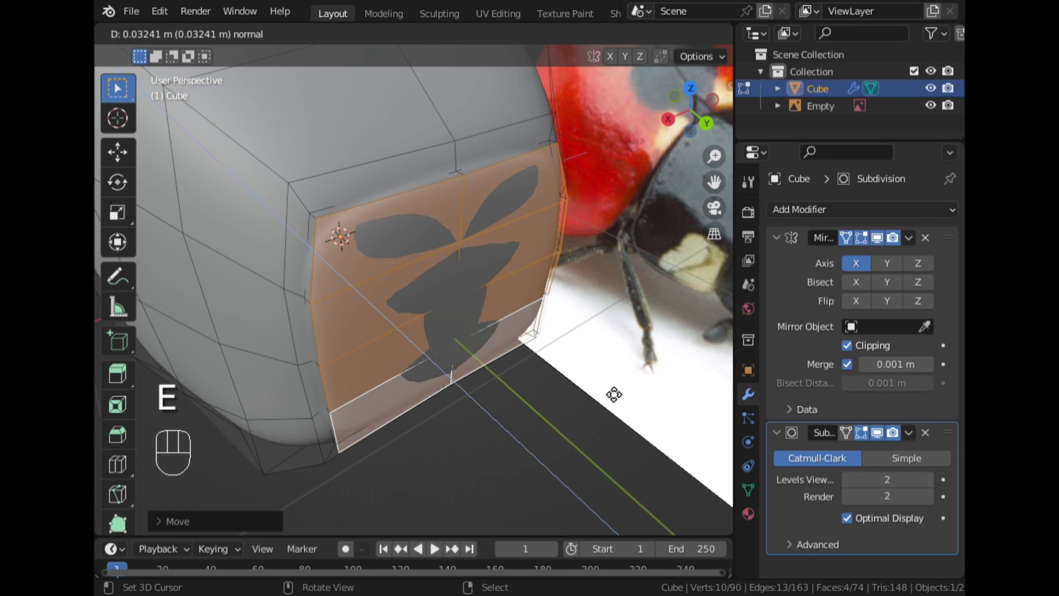
click(614, 393)
Extrude the front faces slightly forward along Y to add a thin neck section
middle_drag(616, 392, 649, 370)
key(e)
key(y)
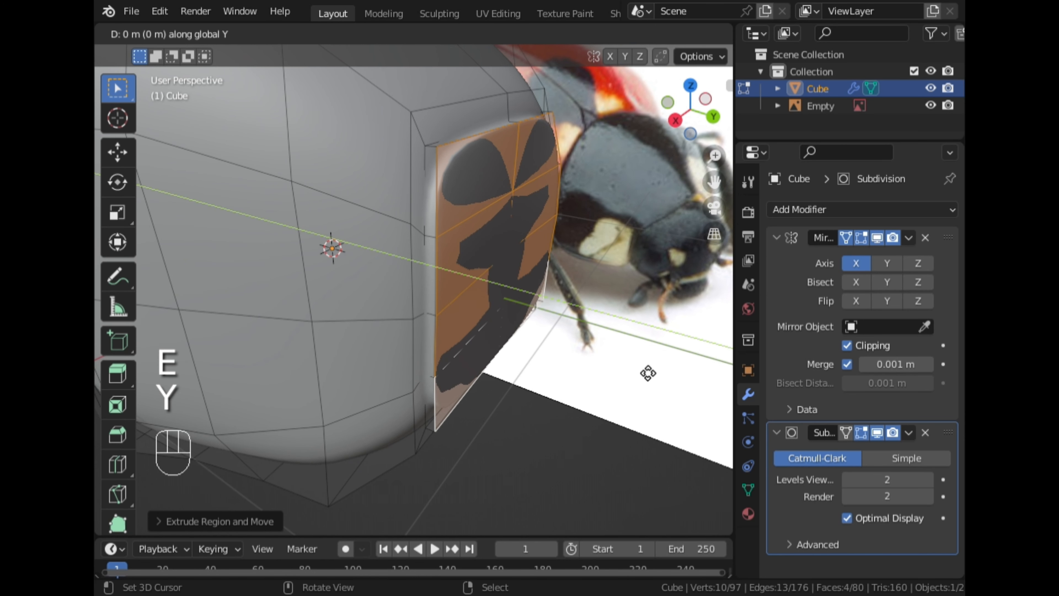
click(650, 374)
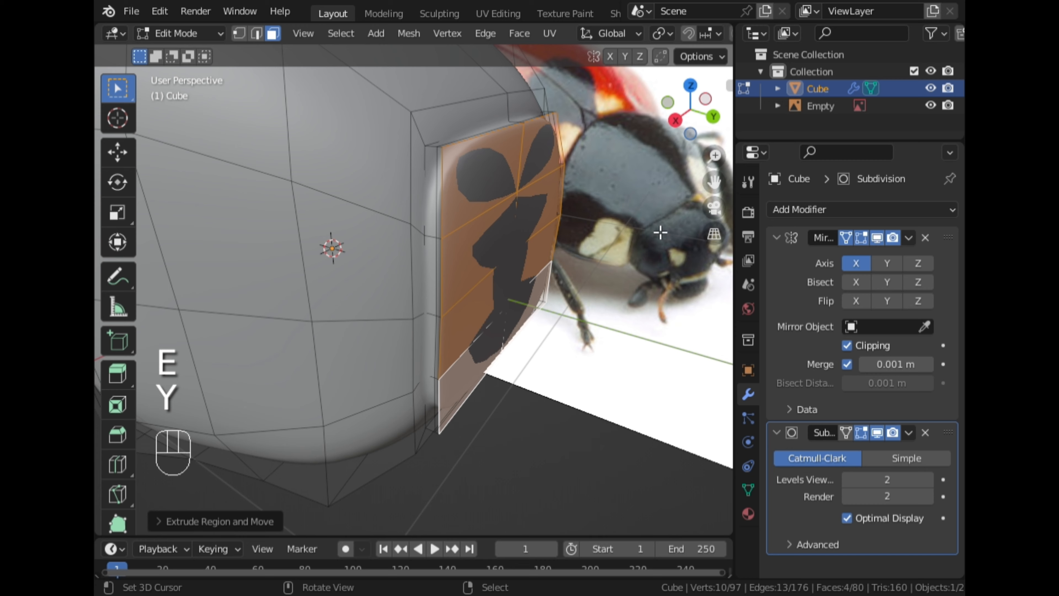
In the right side view, extrude the front faces forward along Y again and scale them up to about 1.17
click(682, 121)
middle_drag(708, 211, 513, 287)
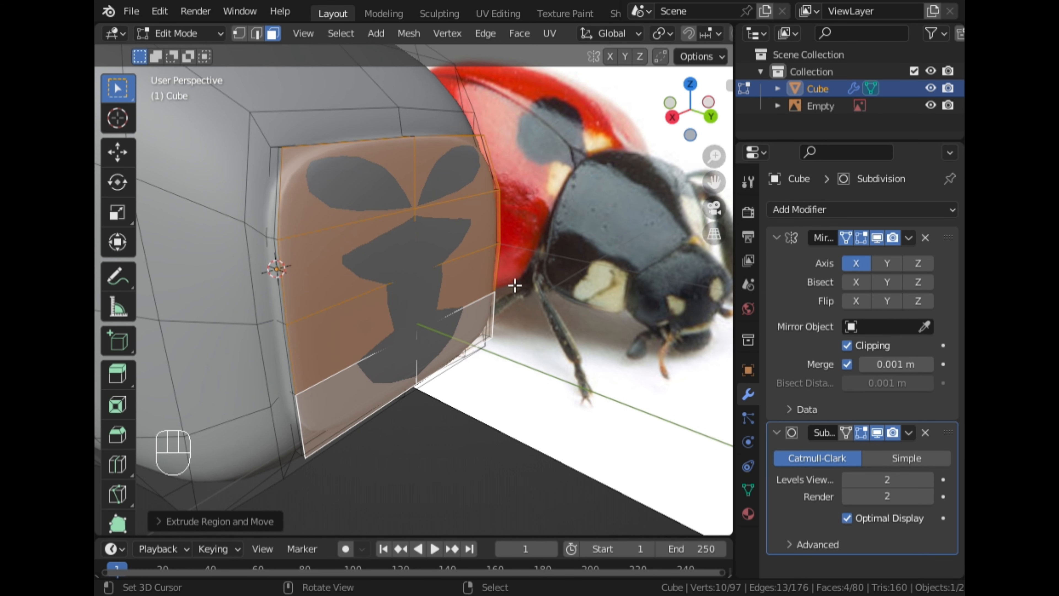
click(672, 118)
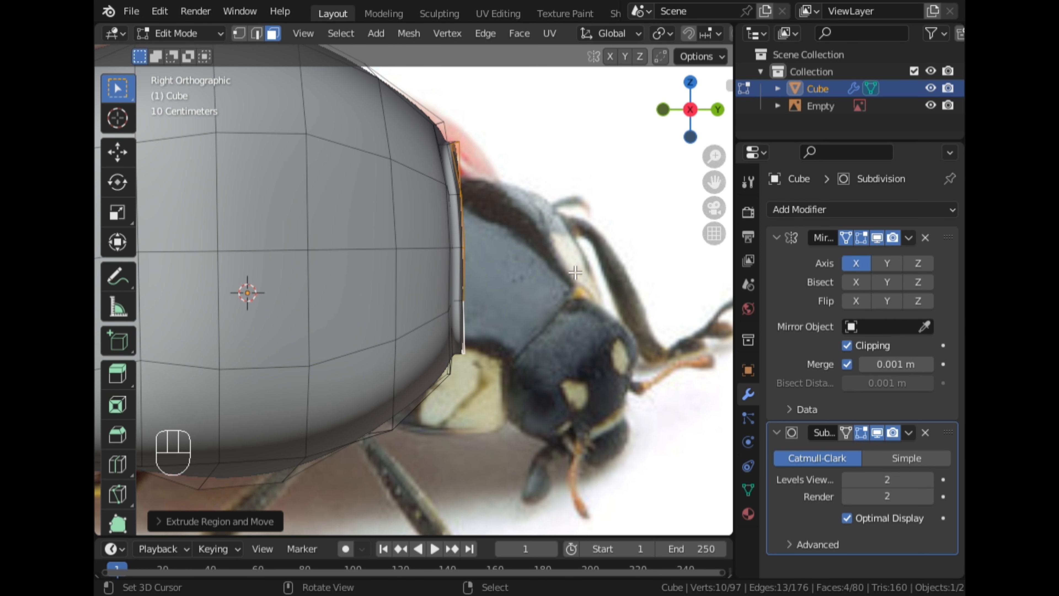
key(e)
key(y)
click(586, 273)
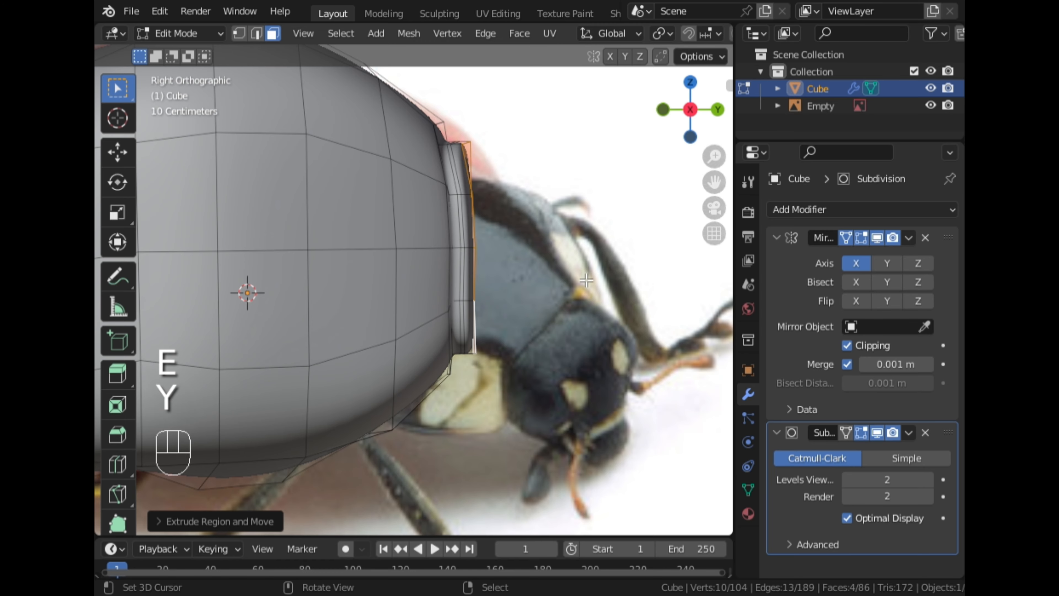
key(s)
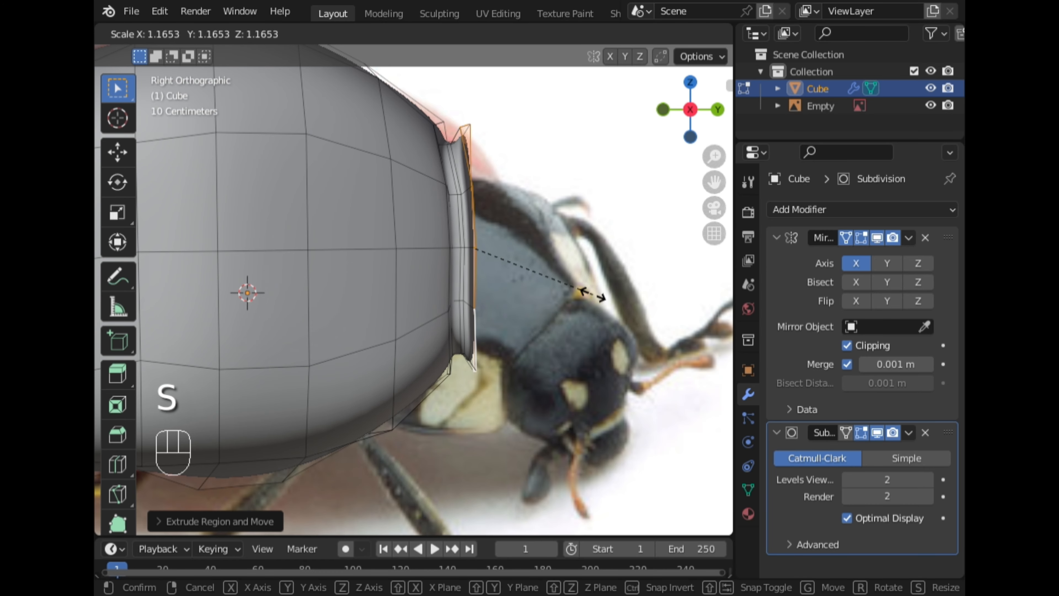
click(592, 294)
Extrude the enlarged front faces about 0.1 m forward along Y
scroll(595, 300, down, 4)
scroll(585, 311, up, 4)
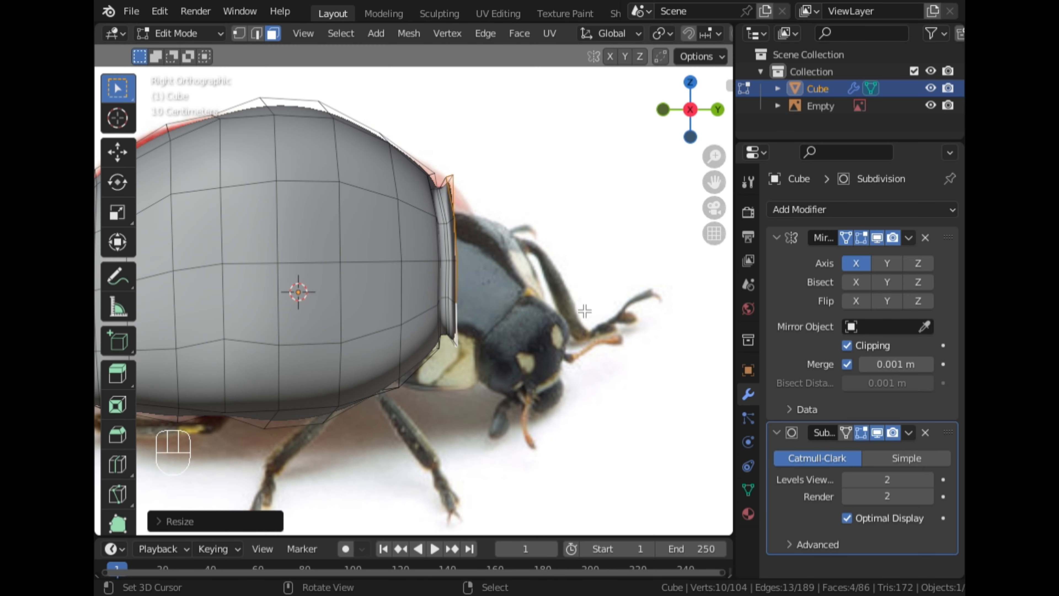
key(e)
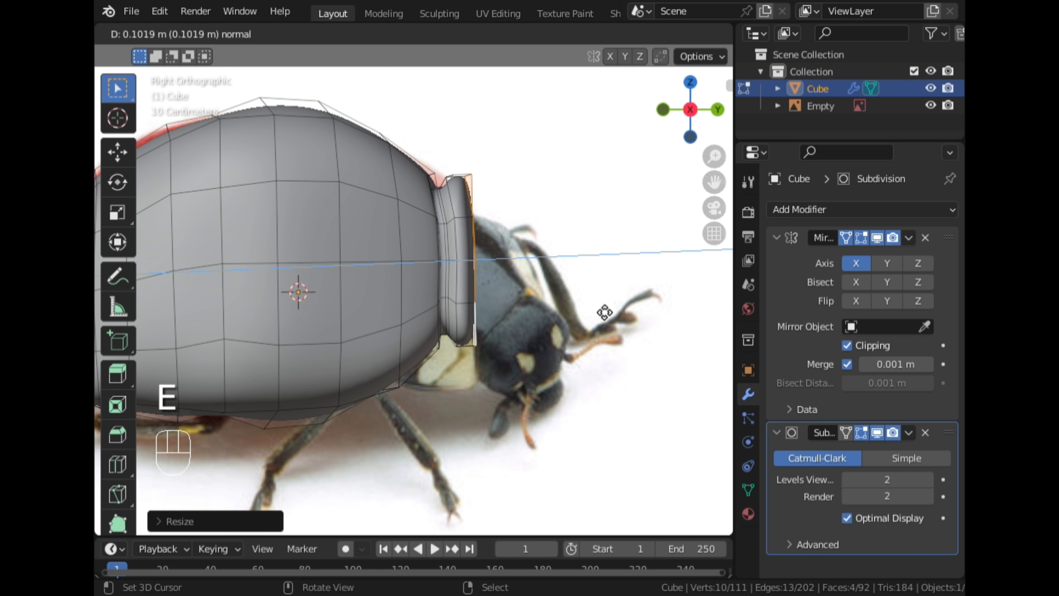
key(y)
click(606, 311)
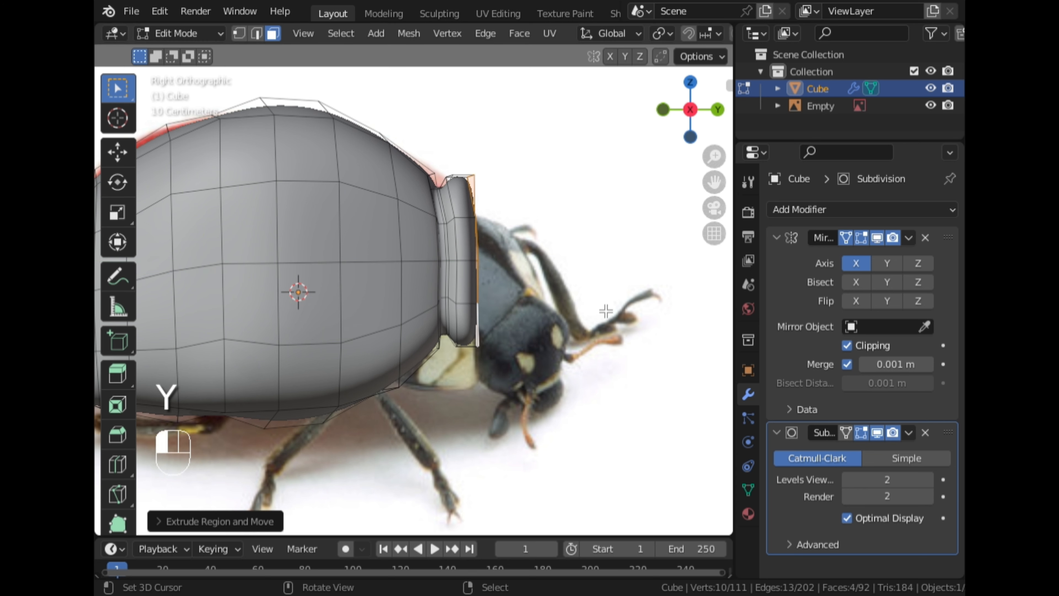
Scale the front faces up to about 1.13 and move them slightly back toward the body
key(s)
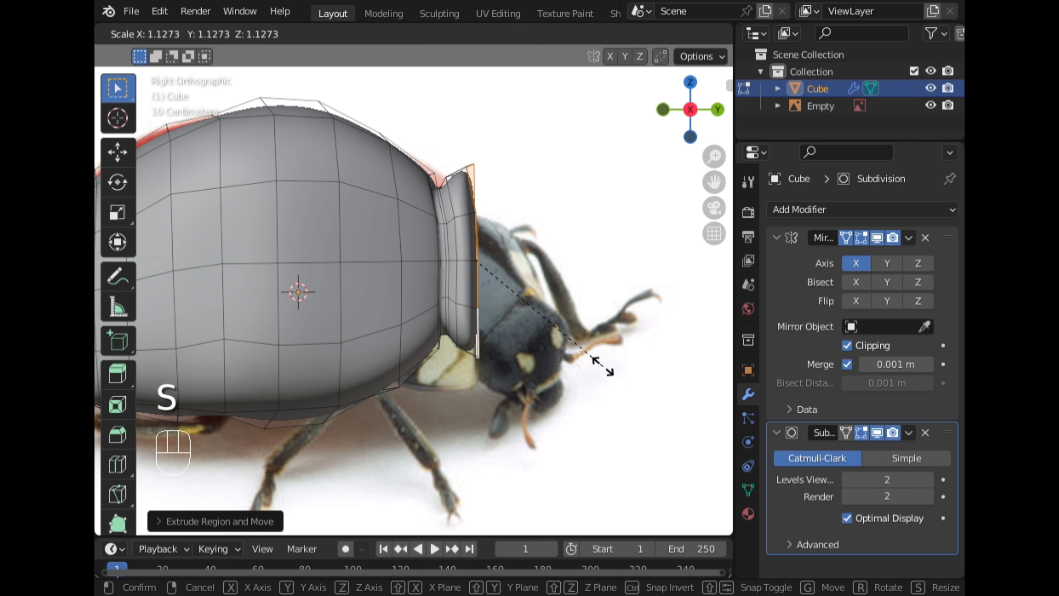
click(602, 366)
key(g)
click(602, 373)
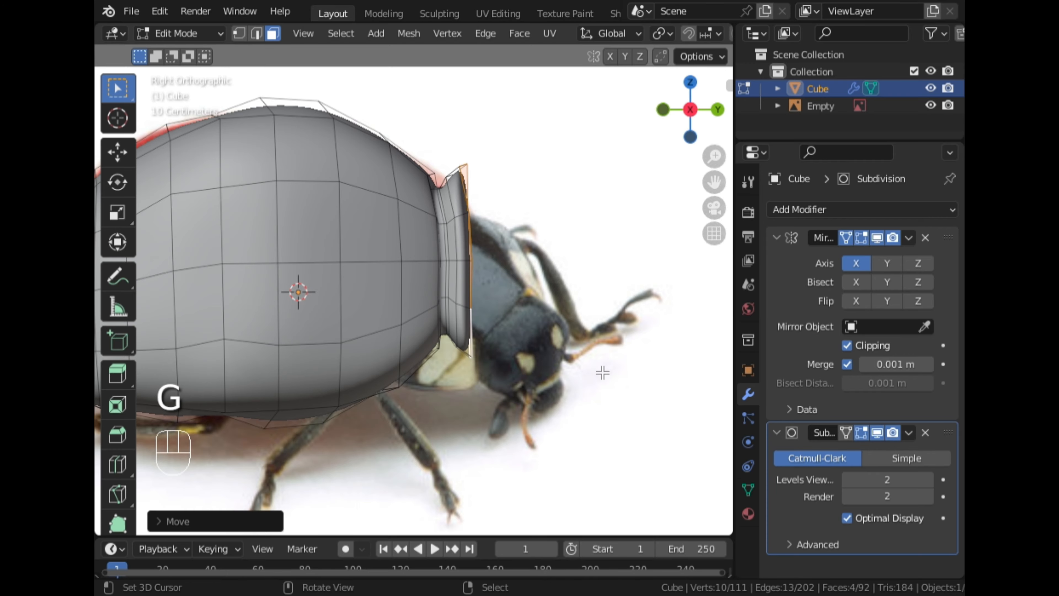
Extrude the front faces about 0.09 m forward along Y and scale them down slightly
key(e)
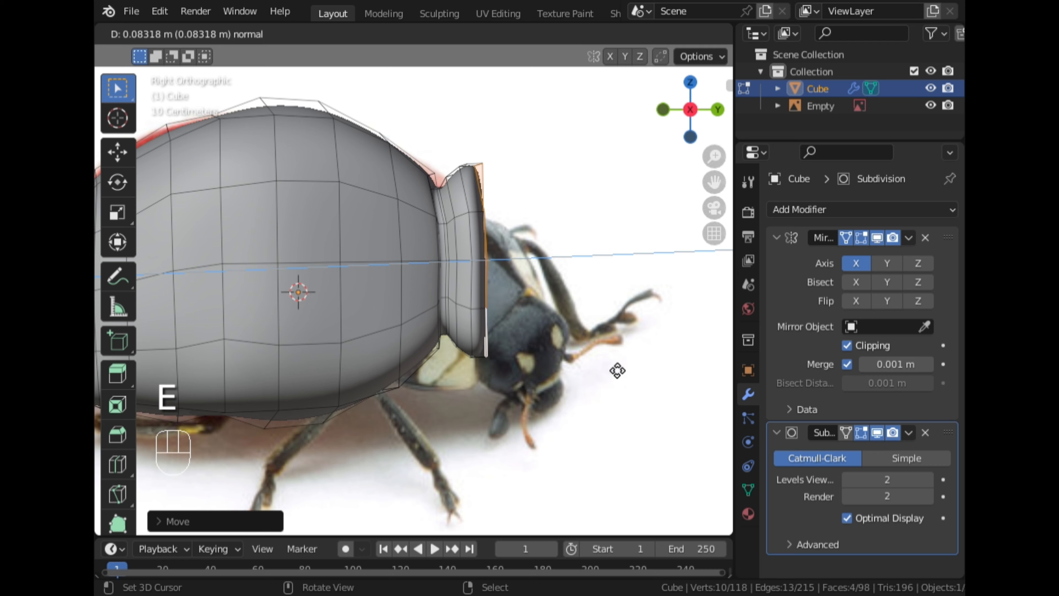
key(y)
click(619, 372)
key(s)
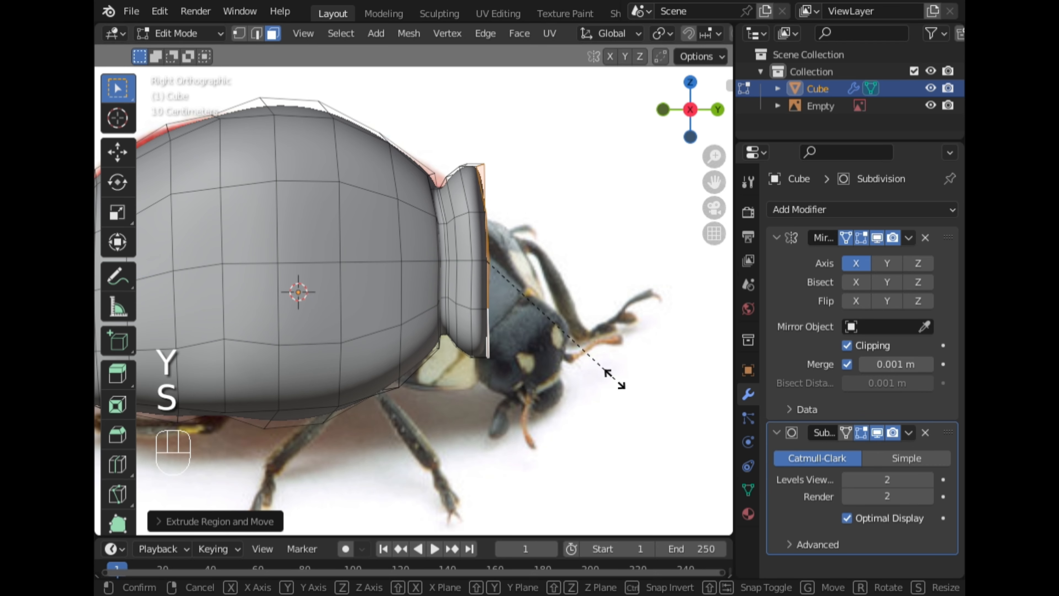
click(604, 367)
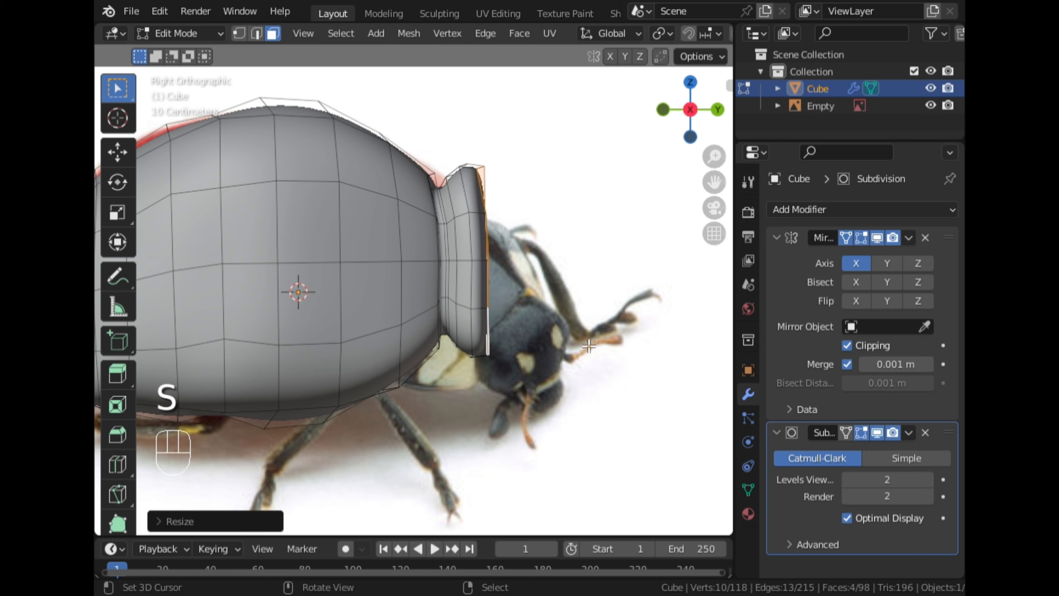
Extrude the thorax's front faces forward and scale them up to about 1.09
key(e)
click(609, 352)
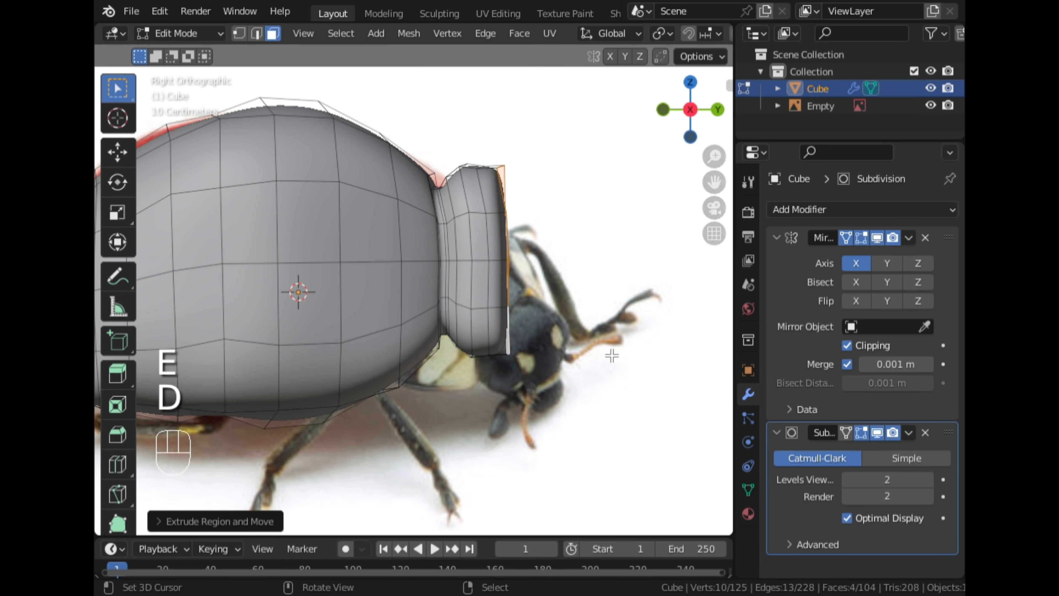
key(s)
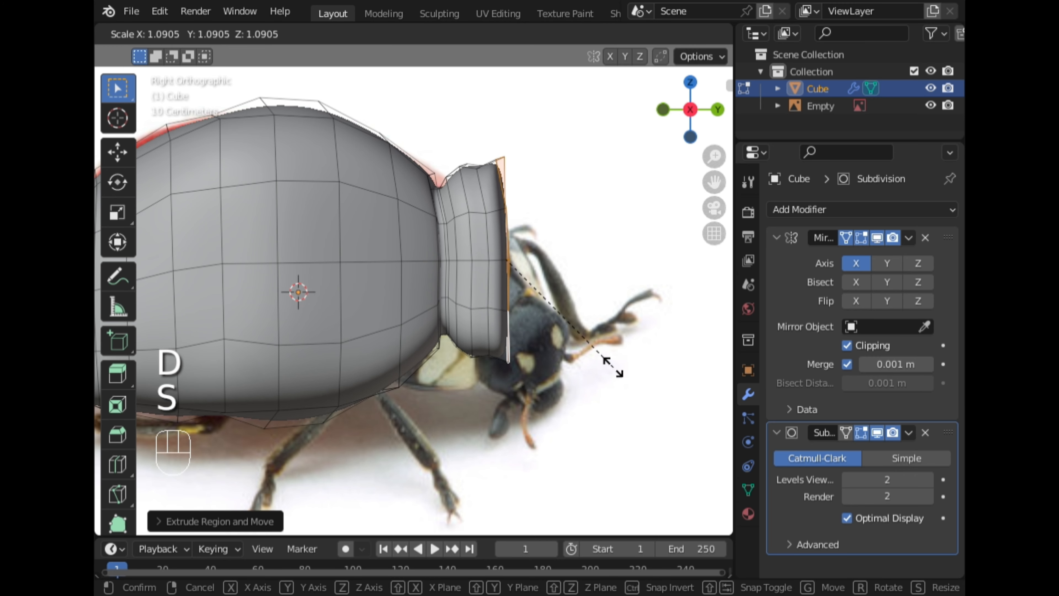
click(620, 374)
key(g)
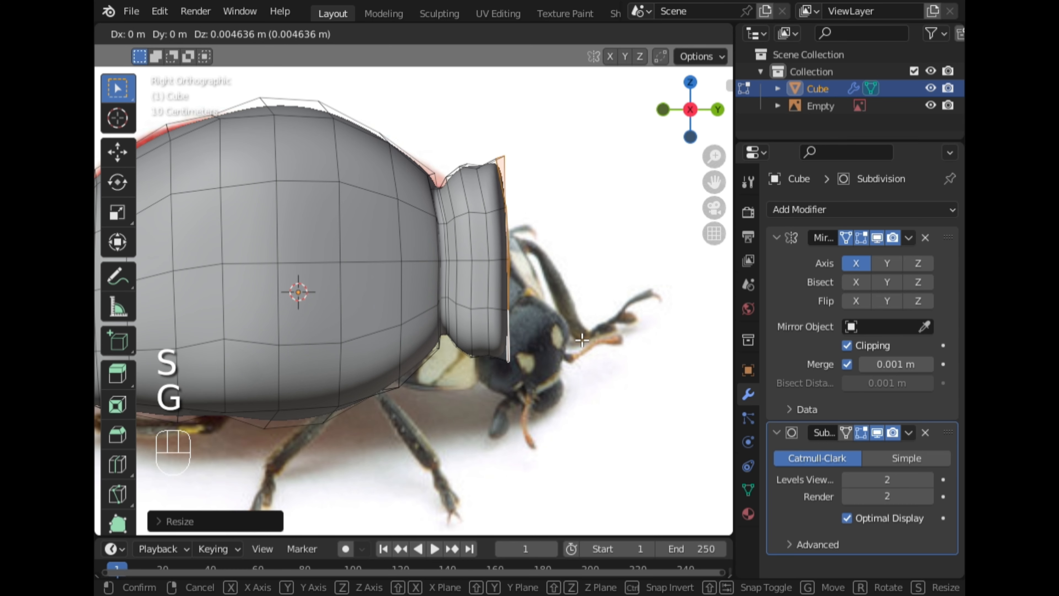
click(581, 340)
Scale the thorax's front faces down slightly so the upper and lower edges start tapering inward
middle_drag(582, 340, 521, 264)
click(692, 119)
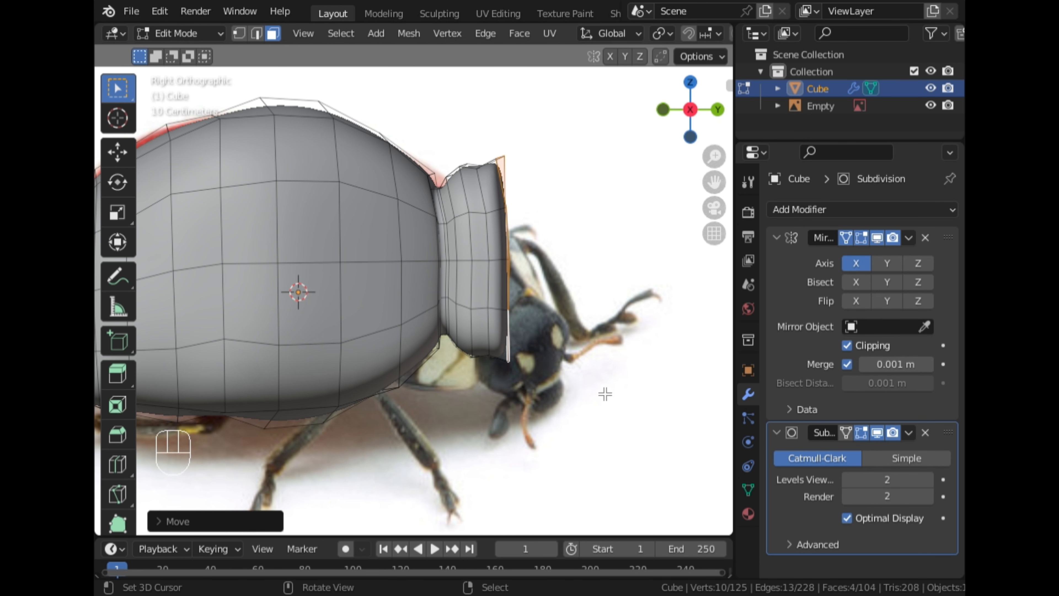
key(s)
click(581, 371)
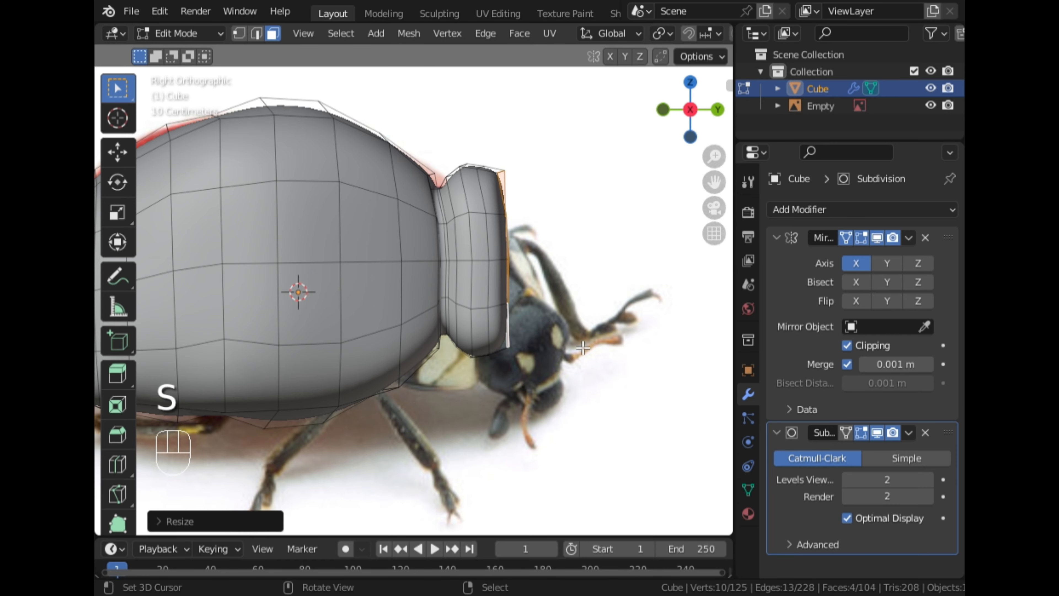
Extrude the thorax's front faces forward again and scale them down to about 0.91
key(e)
click(619, 394)
key(s)
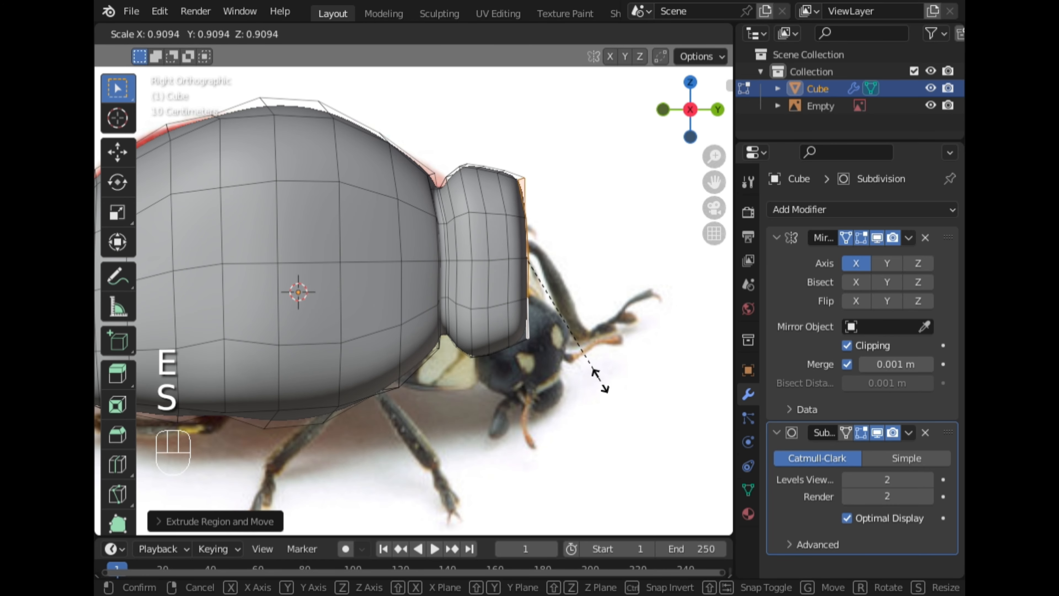
click(593, 371)
Extrude the front faces a little further forward and scale them down to about 0.65 to round off the thorax
key(e)
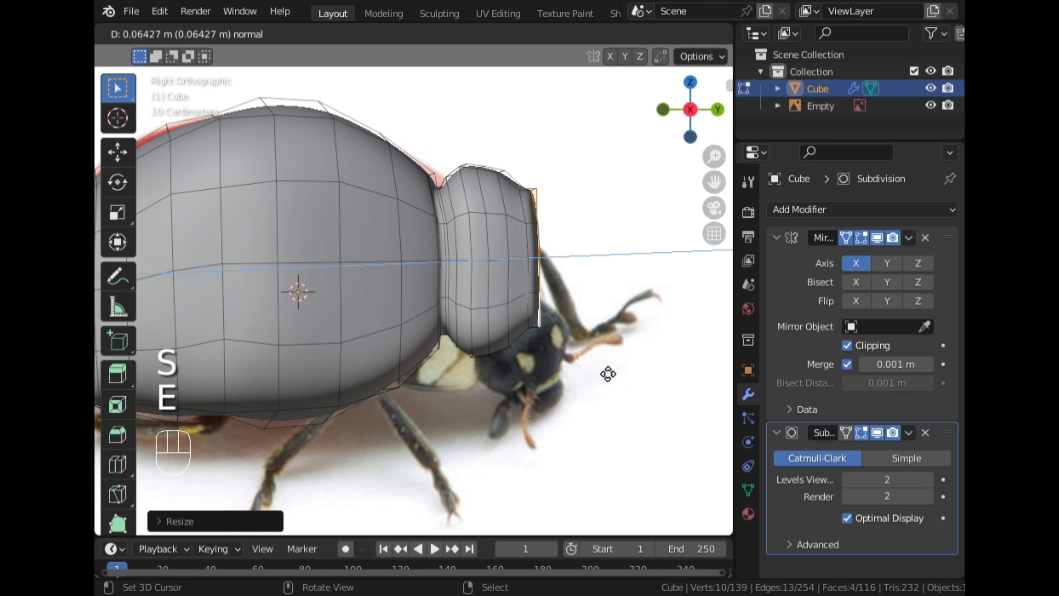
click(614, 374)
key(s)
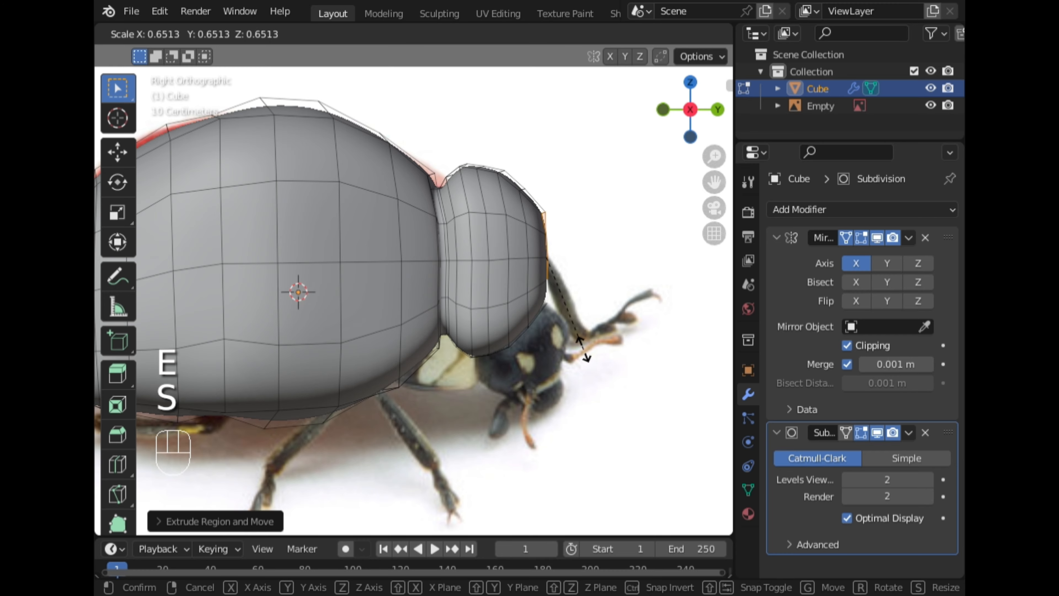
click(582, 349)
Extrude the rounded thorax's front faces slightly forward along Y and adjust their scale
scroll(575, 341, down, 5)
middle_drag(575, 341, 612, 234)
click(689, 111)
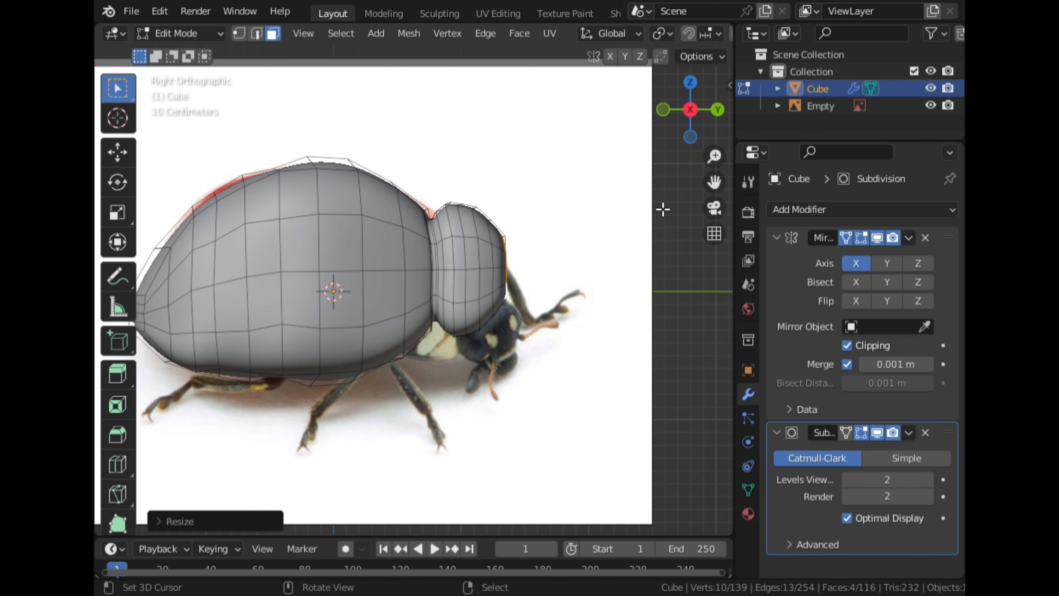
middle_drag(605, 248, 633, 188)
click(684, 114)
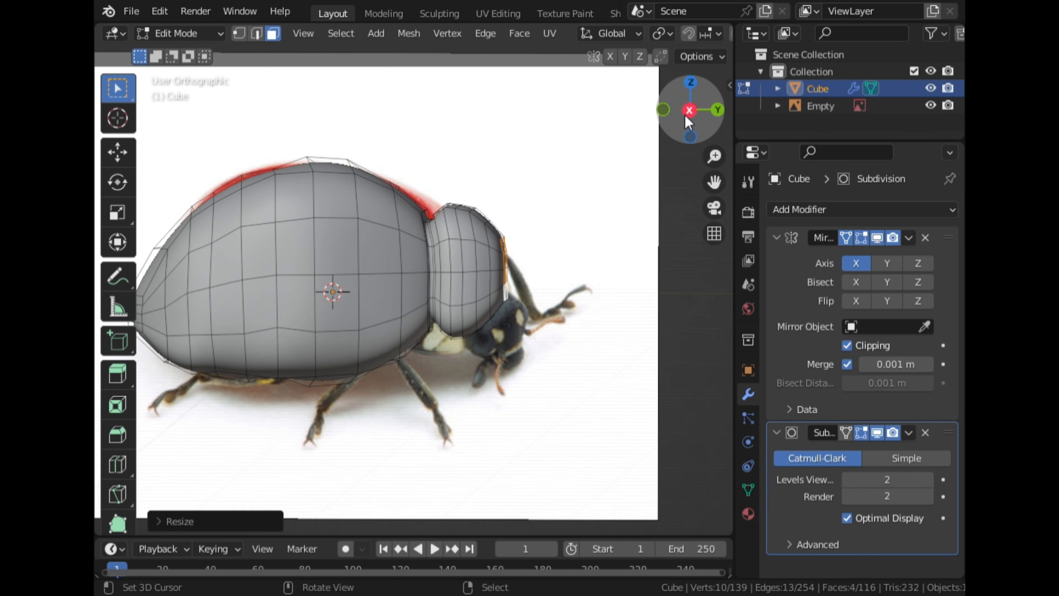
scroll(577, 265, up, 2)
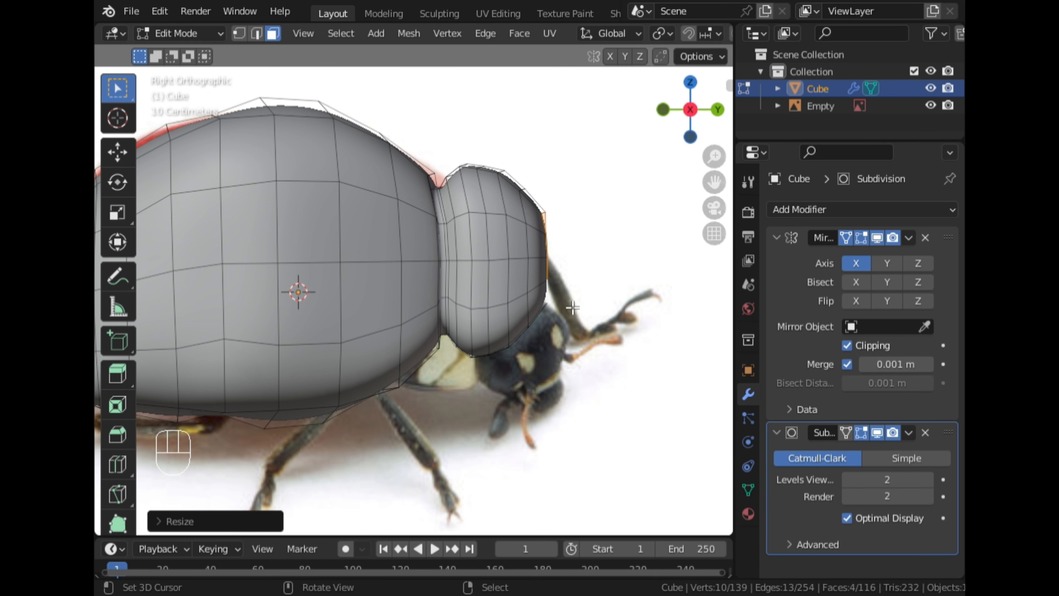
middle_drag(587, 297, 528, 319)
key(e)
key(y)
click(530, 322)
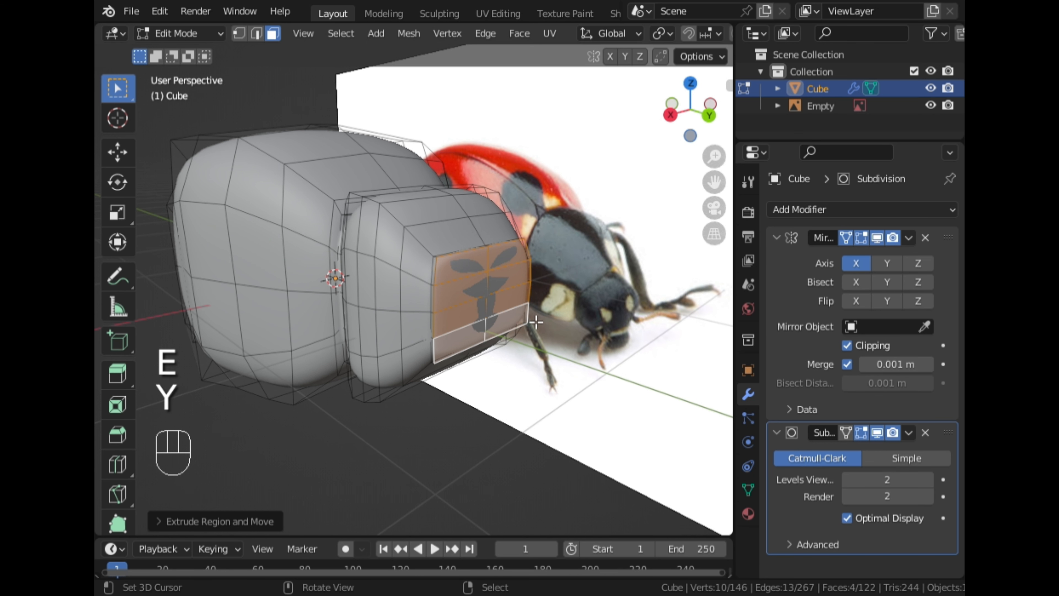
scroll(542, 333, up, 1)
key(s)
click(567, 373)
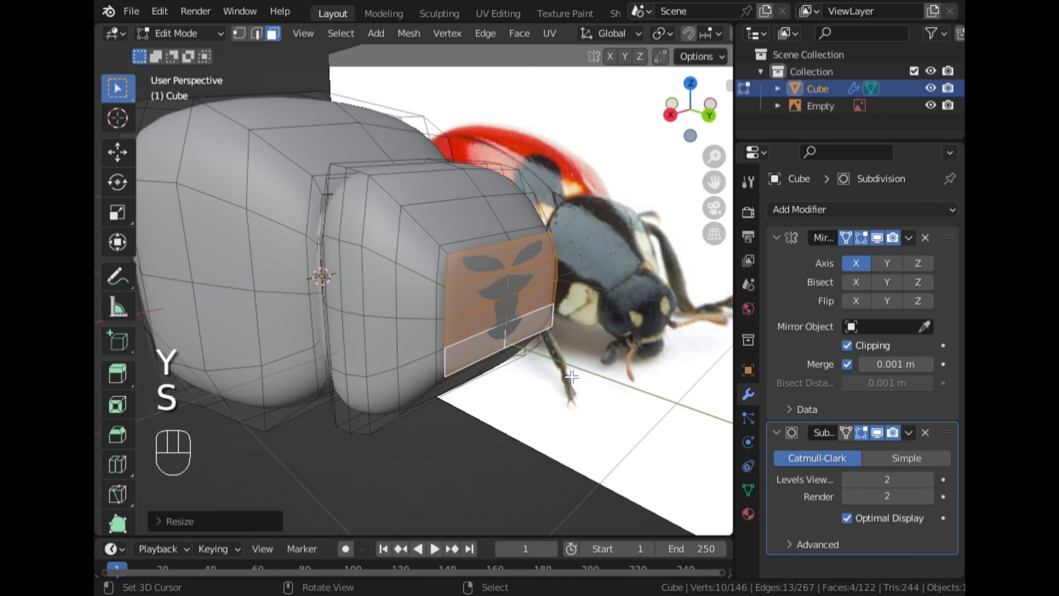
Move the front faces back about 0.026 m along Y into the thorax and scale them down to about 0.94
key(g)
key(y)
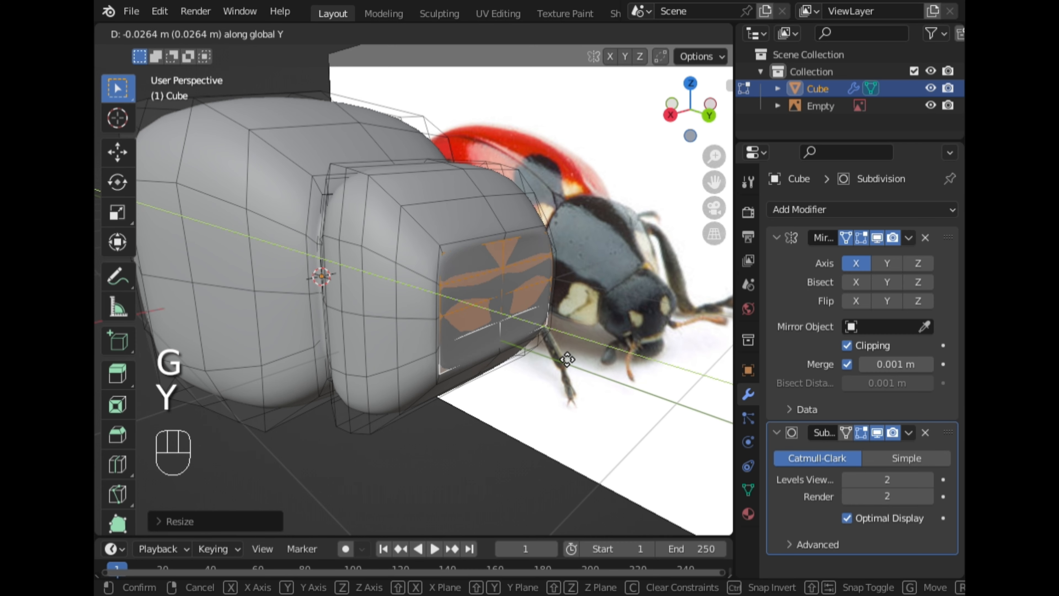
click(567, 359)
key(s)
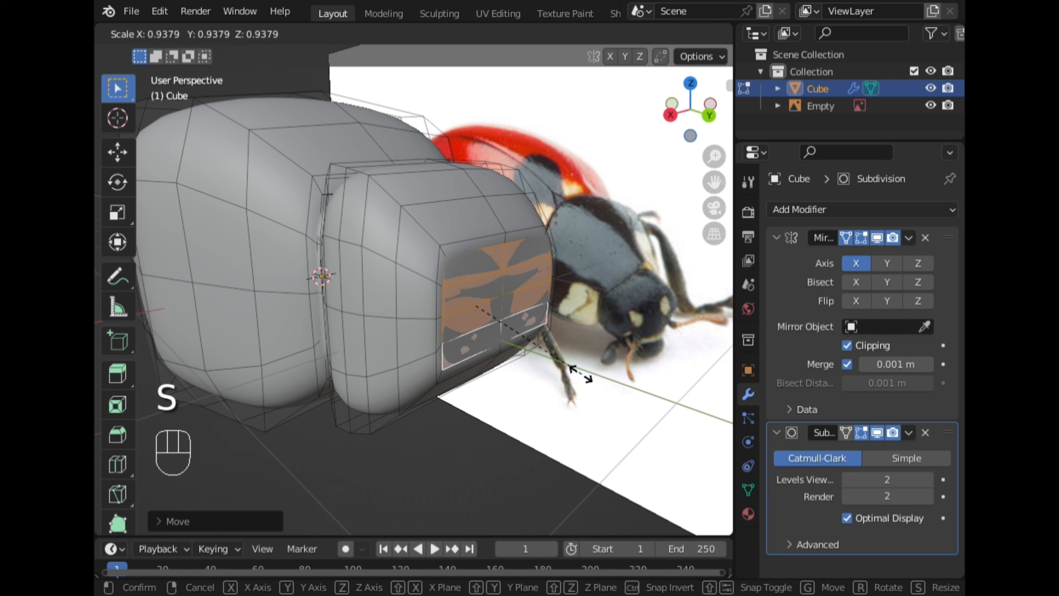
click(577, 372)
Extrude the recessed front faces forward along Y twice in short steps to start the neck
key(y)
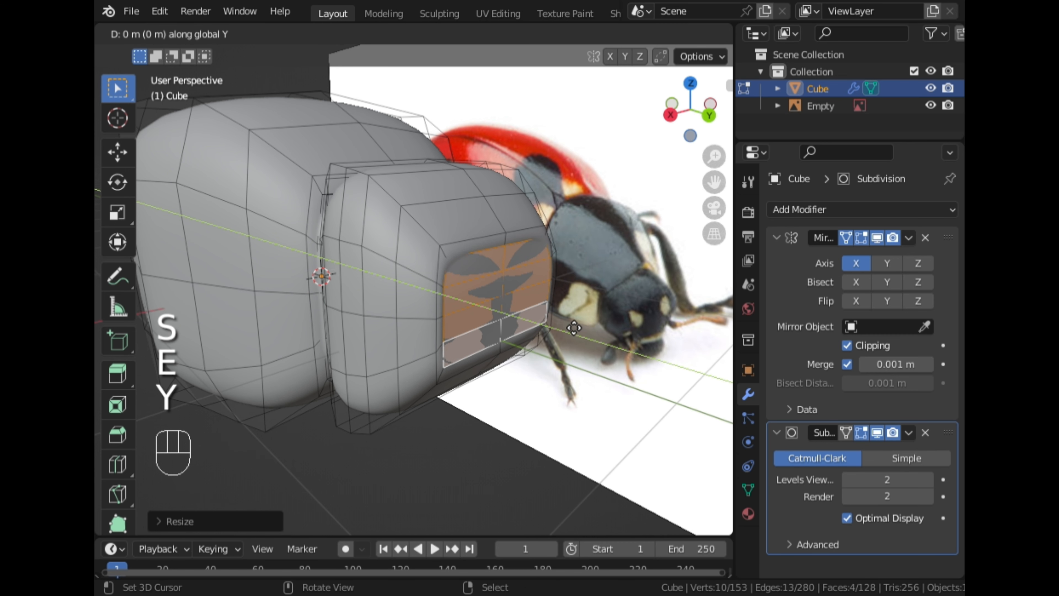
click(576, 328)
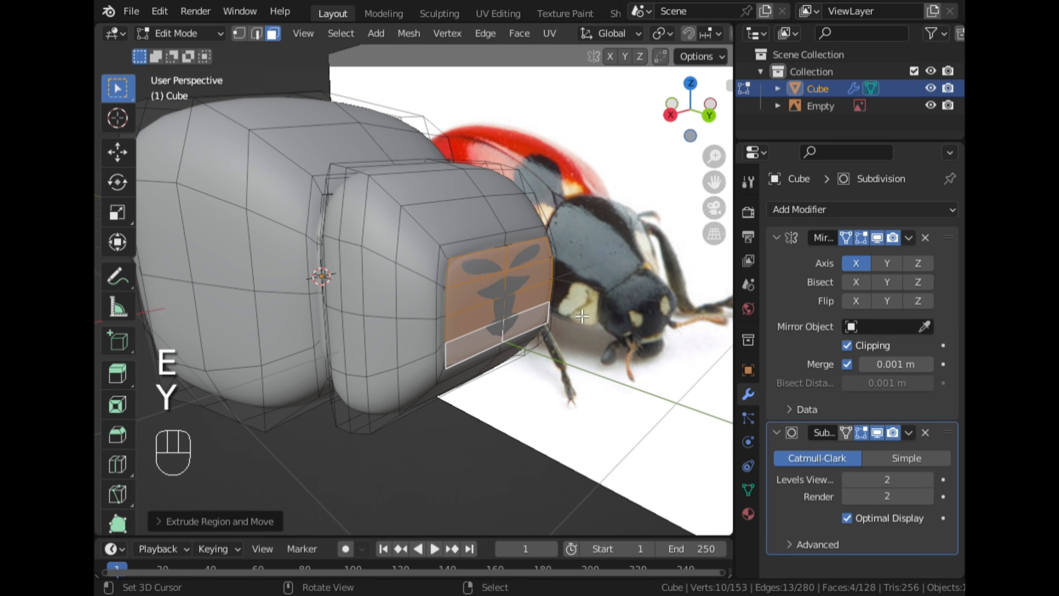
middle_drag(579, 319, 598, 262)
key(e)
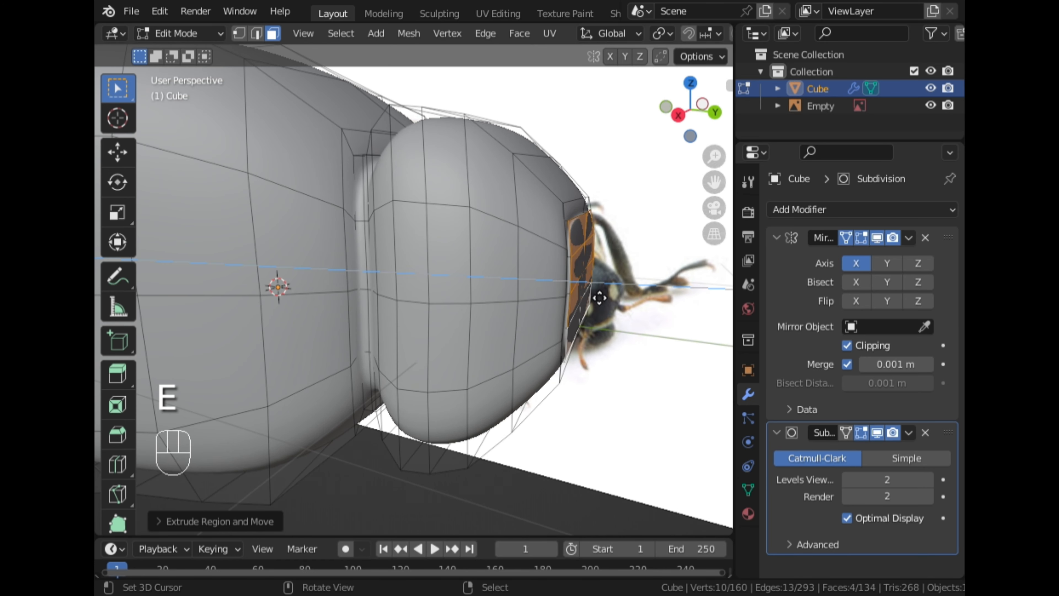
key(y)
click(602, 296)
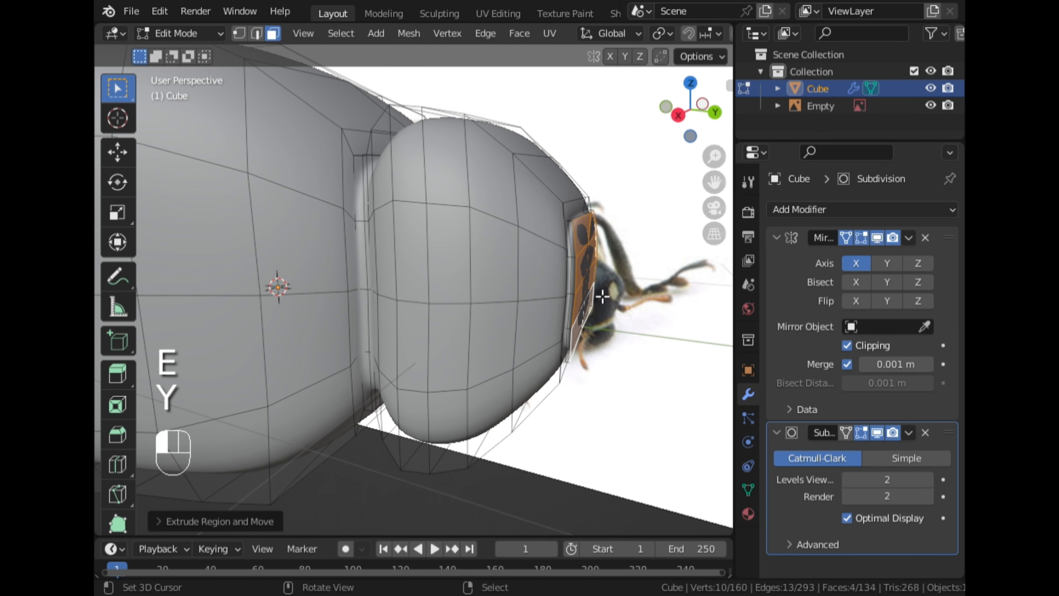
In the right side view, extrude the neck's front faces forward along Y and scale them up to about 1.19
click(678, 115)
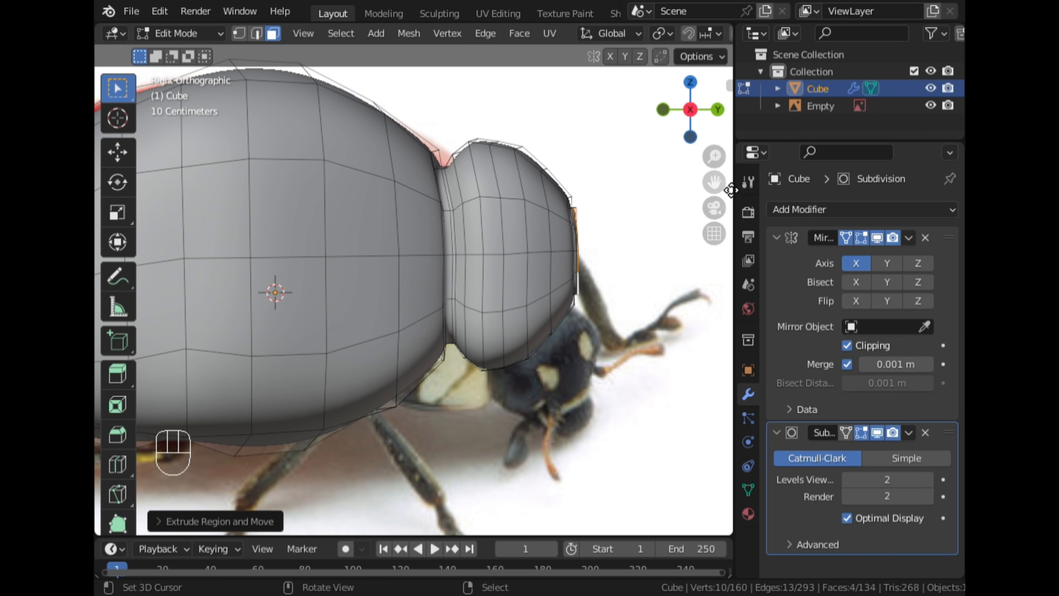
key(KP_Decimal)
key(e)
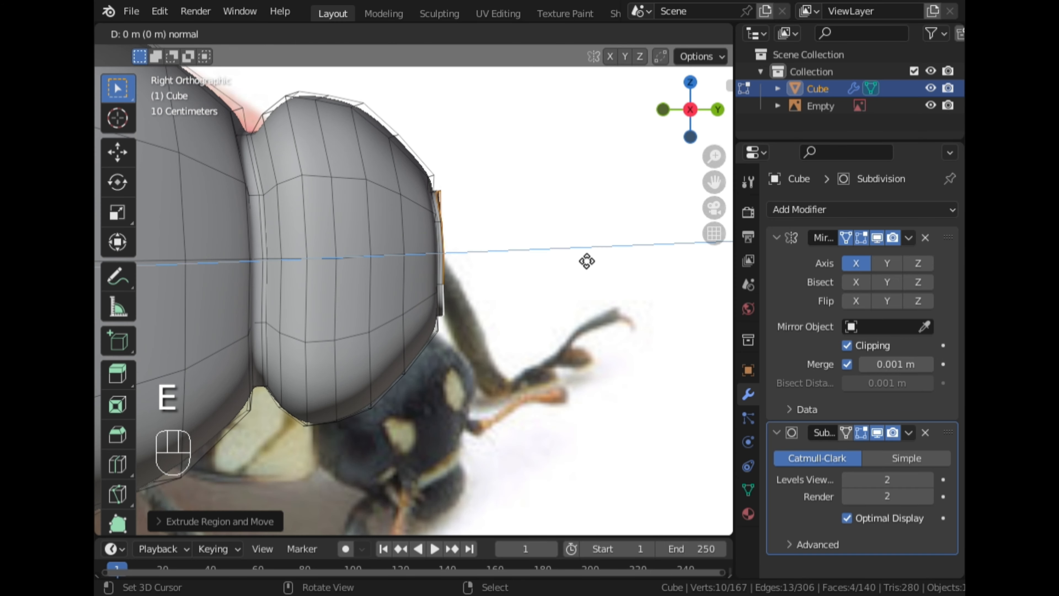
key(y)
click(603, 262)
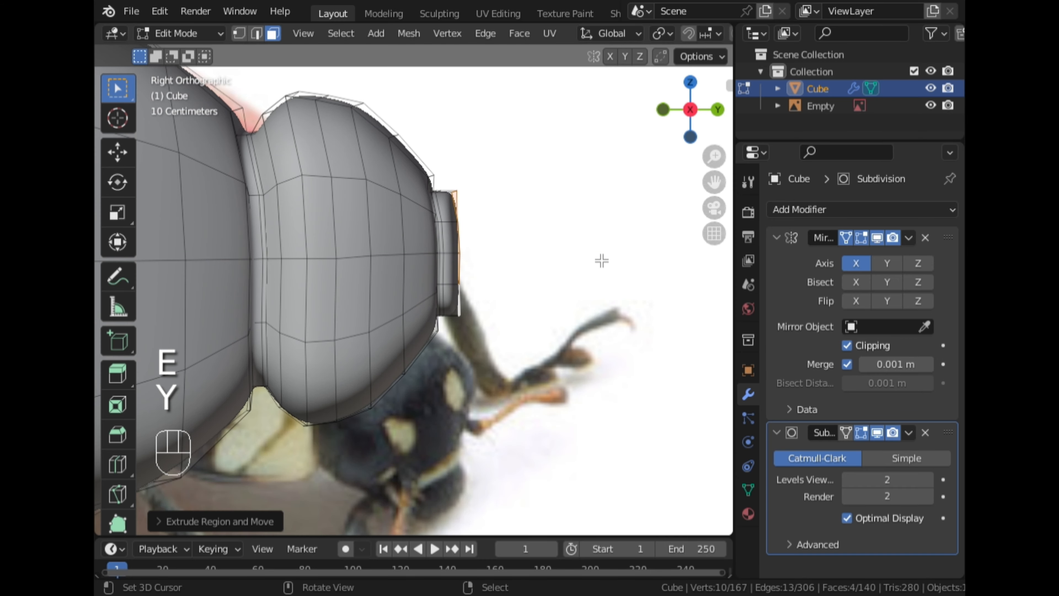
key(s)
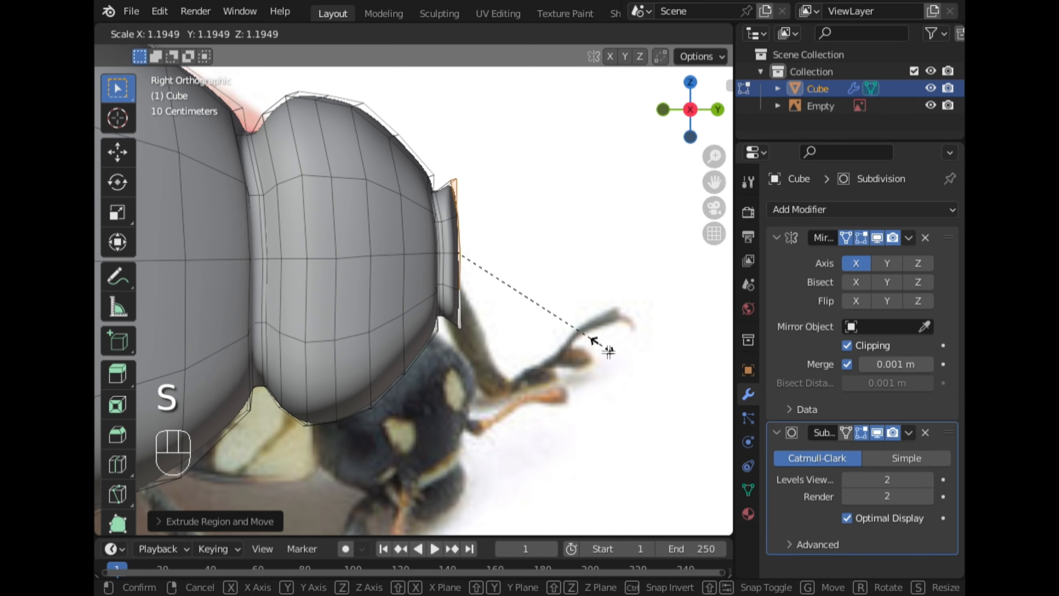
click(609, 351)
Extrude the head's front faces about 0.05 m forward along Y and scale them up slightly
key(e)
key(y)
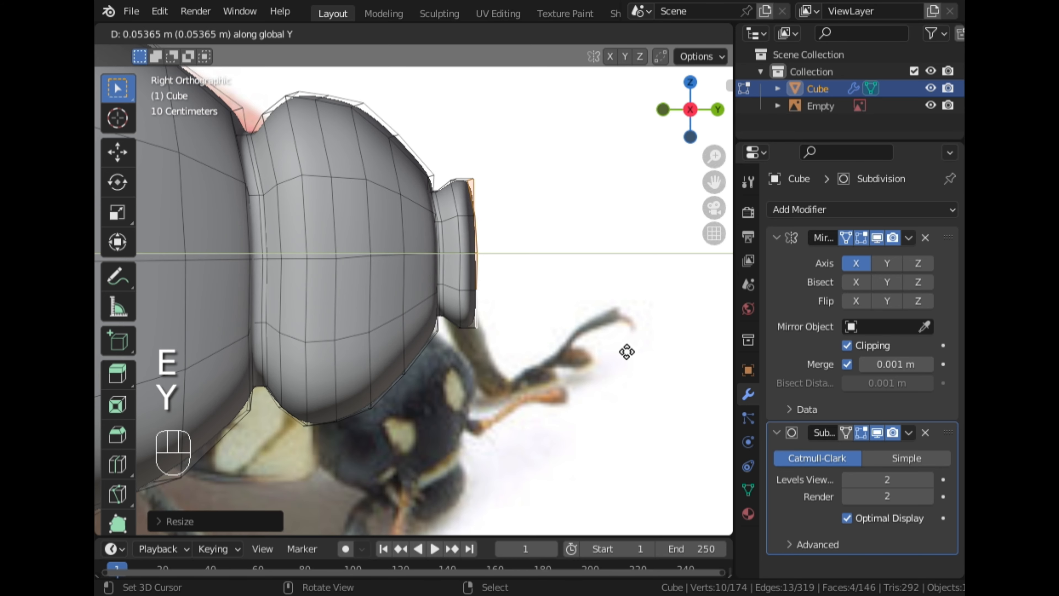
click(627, 356)
key(s)
click(642, 375)
Extrude the head's front faces forward along Y again and enlarge them to reach the head's tallest section
key(e)
key(y)
click(640, 386)
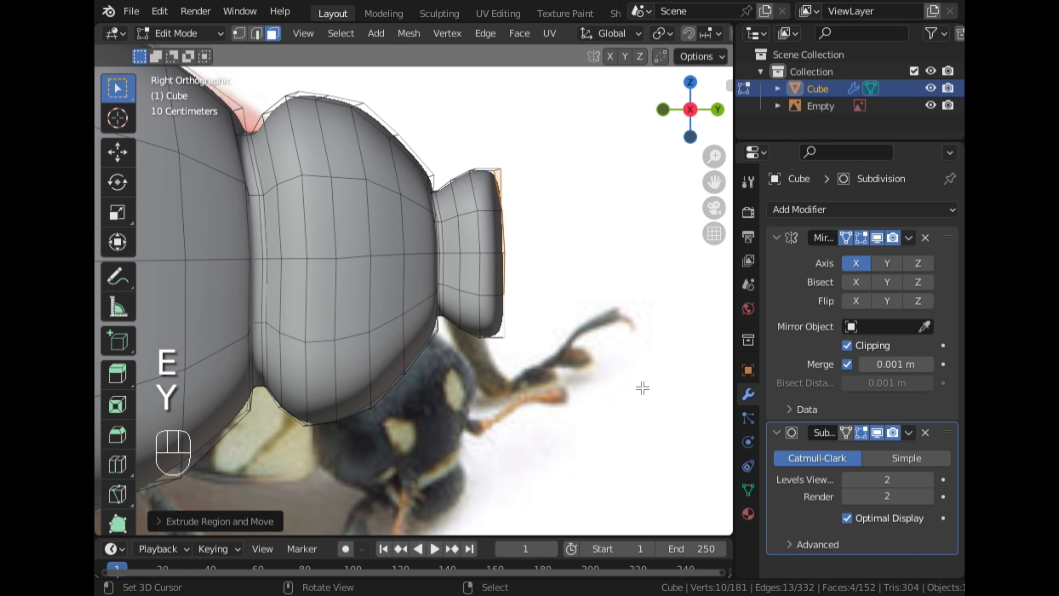
key(s)
click(623, 399)
Extrude the head forward along Y past its tallest section and scale the front faces down slightly
key(e)
key(y)
click(641, 425)
key(s)
click(633, 424)
Extrude the head's front faces one more segment along Y and scale them down to taper the tip
key(e)
key(y)
click(657, 430)
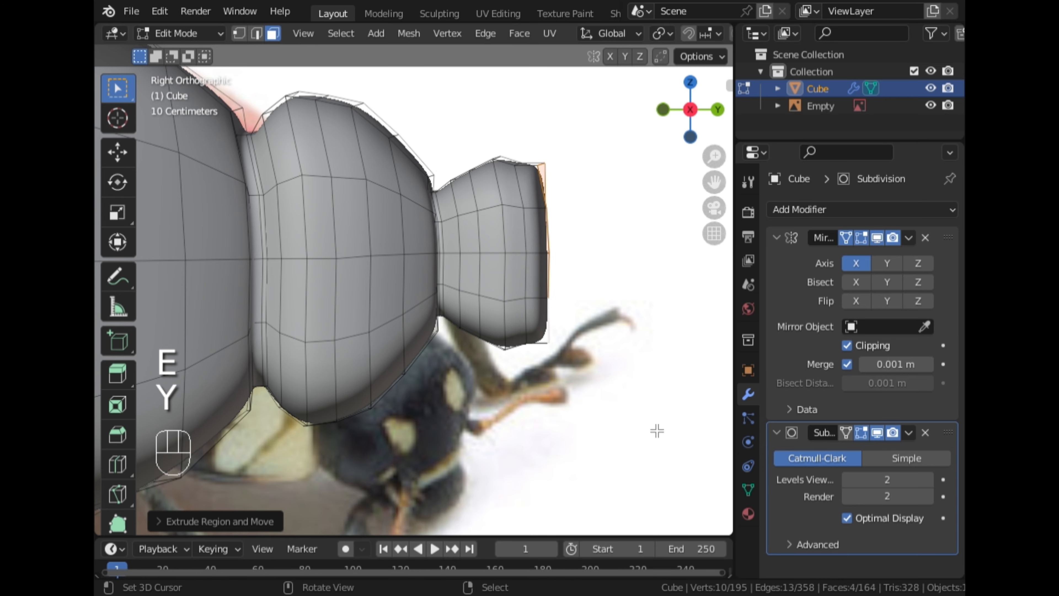
key(s)
click(639, 408)
Narrow the head's front faces along X with proportional editing enabled so the neighbouring loops follow
middle_drag(542, 286, 555, 350)
key(s)
key(x)
key(o)
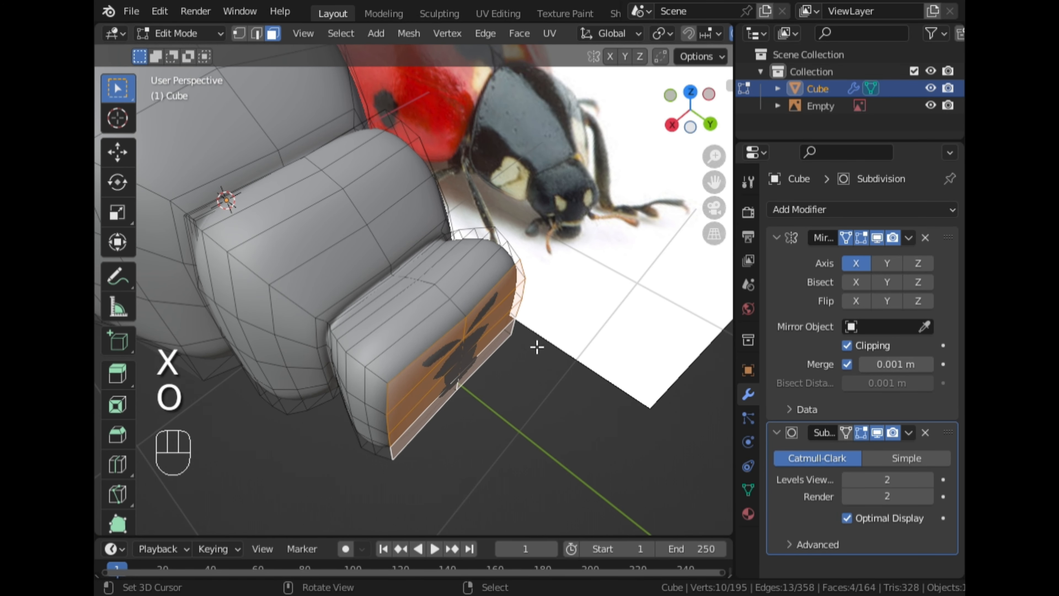
click(629, 404)
key(s)
key(x)
click(629, 401)
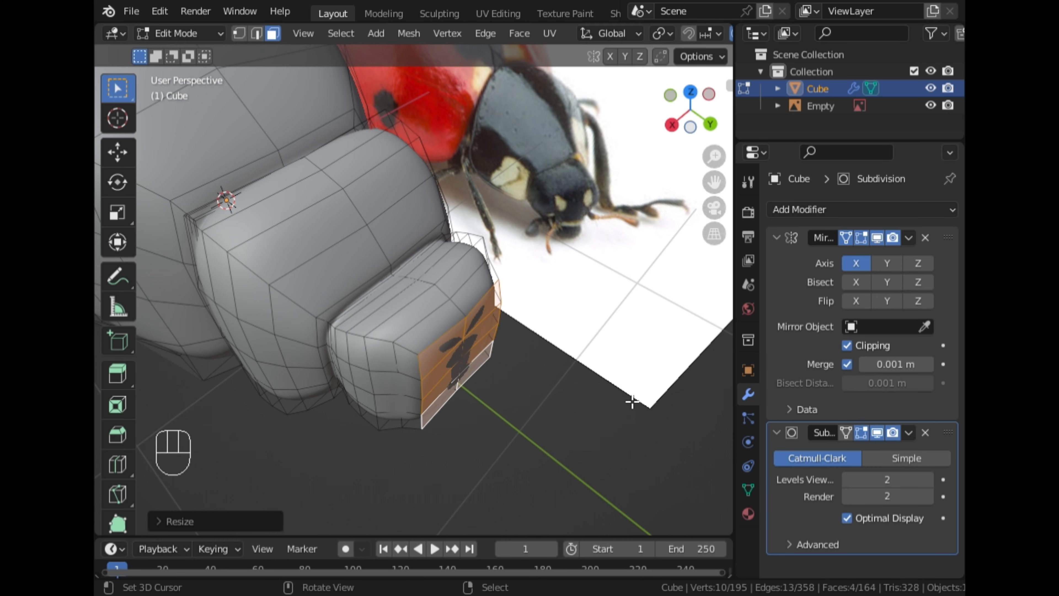
In vertex mode, select the column of vertices on the head's side and move it along X to refine the width
middle_drag(629, 401, 645, 348)
key(1)
click(504, 208)
middle_drag(503, 208, 547, 316)
key(s)
key(x)
key(g)
click(475, 285)
middle_drag(475, 285, 472, 313)
ctrl+click(475, 346)
key(g)
key(y)
key(x)
click(586, 378)
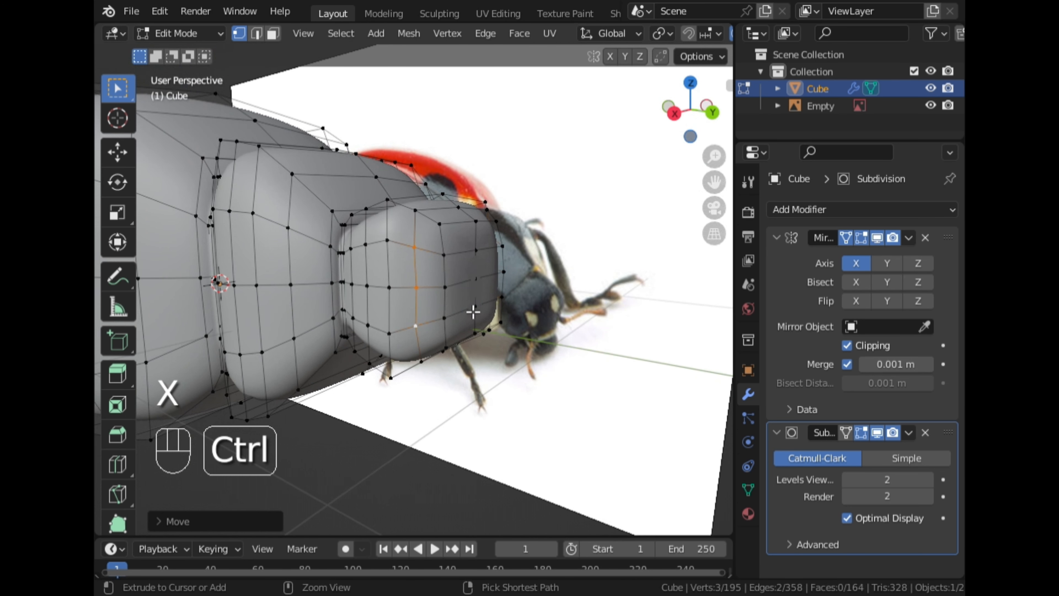
Switch to Sculpt Mode and smooth the head's surface with the Smooth brush
key(ctrl+Tab)
click(472, 426)
mouse_move(479, 371)
middle_down()
mouse_move(372, 385)
mouse_move(544, 259)
mouse_move(557, 272)
middle_up()
click(698, 141)
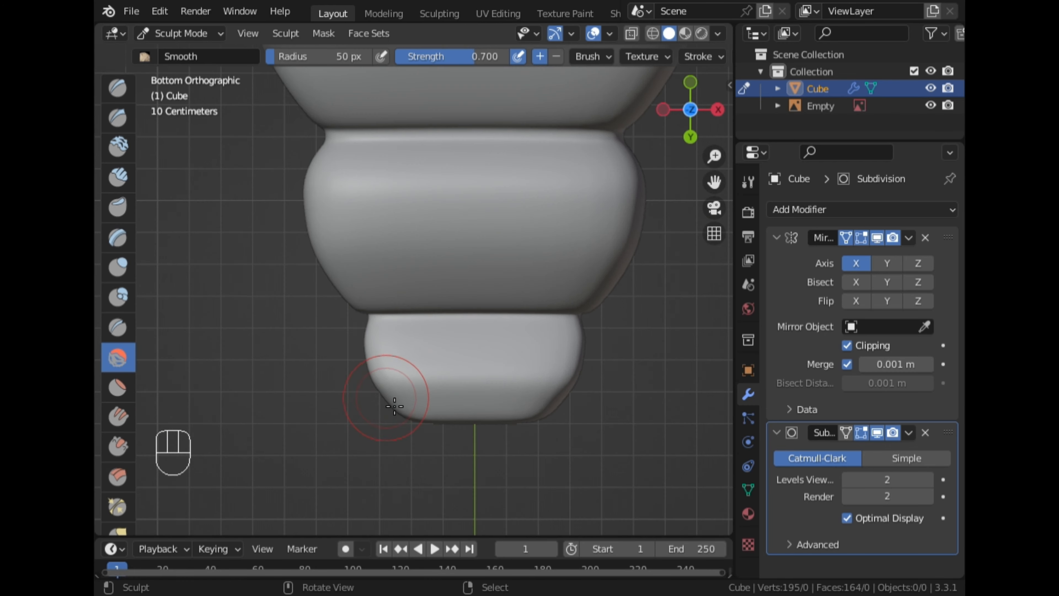
mouse_move(394, 387)
middle_down()
mouse_move(484, 366)
mouse_move(423, 274)
mouse_move(291, 244)
mouse_move(453, 252)
middle_up()
drag(463, 246, 501, 246)
drag(501, 250, 514, 265)
In the right side view, smooth the lower front edge of the head with the Smooth brush
middle_drag(514, 270, 567, 288)
click(693, 109)
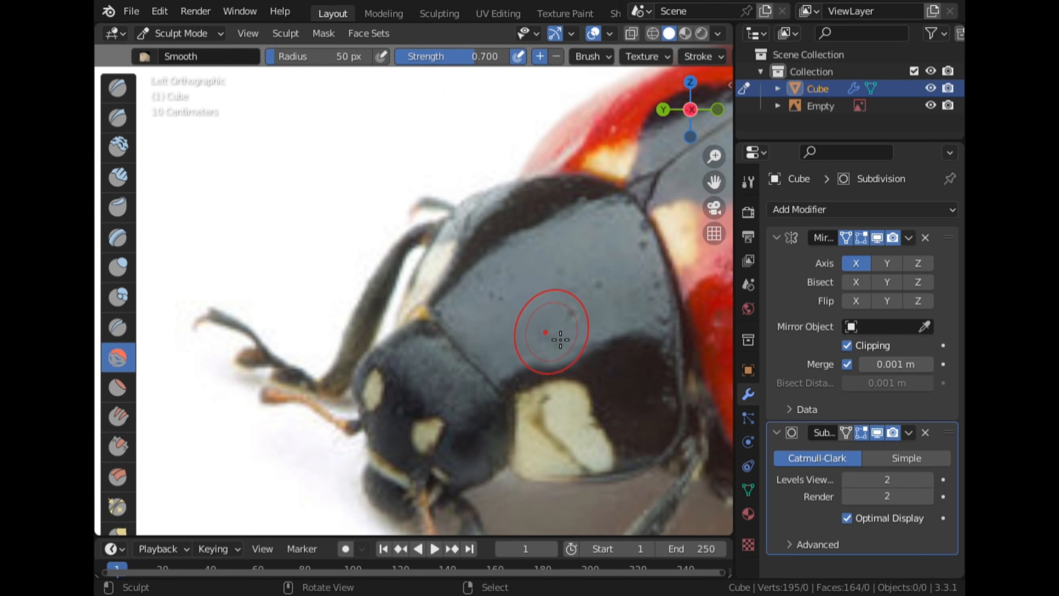
scroll(557, 331, down, 6)
click(690, 111)
scroll(490, 307, up, 2)
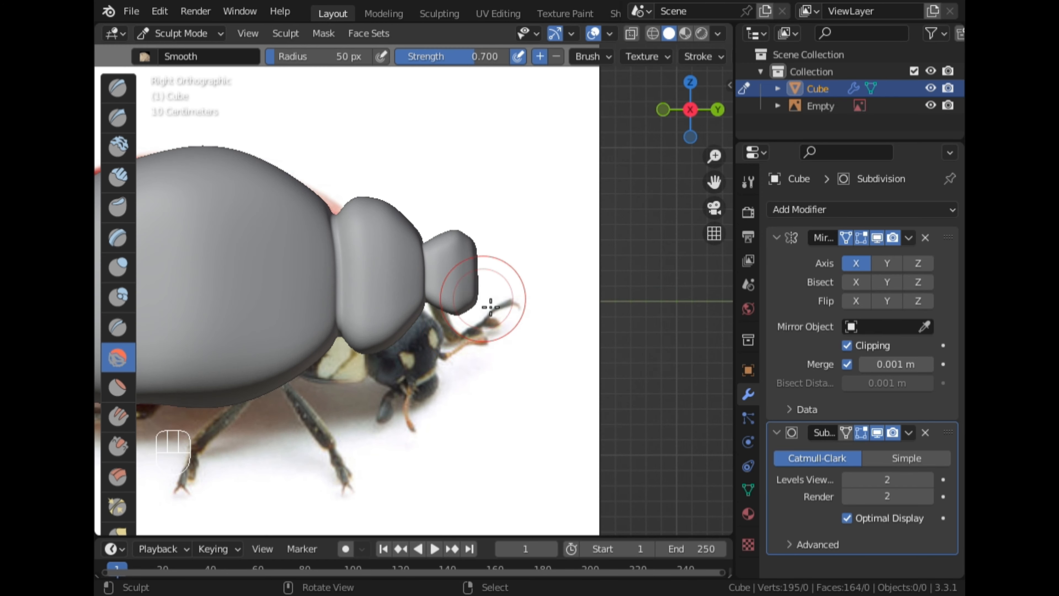
drag(470, 311, 480, 312)
Smooth the front and side surfaces of the head with the Smooth brush at strength 0.700
mouse_move(480, 312)
middle_down()
mouse_move(423, 359)
mouse_move(355, 391)
mouse_move(449, 414)
middle_up()
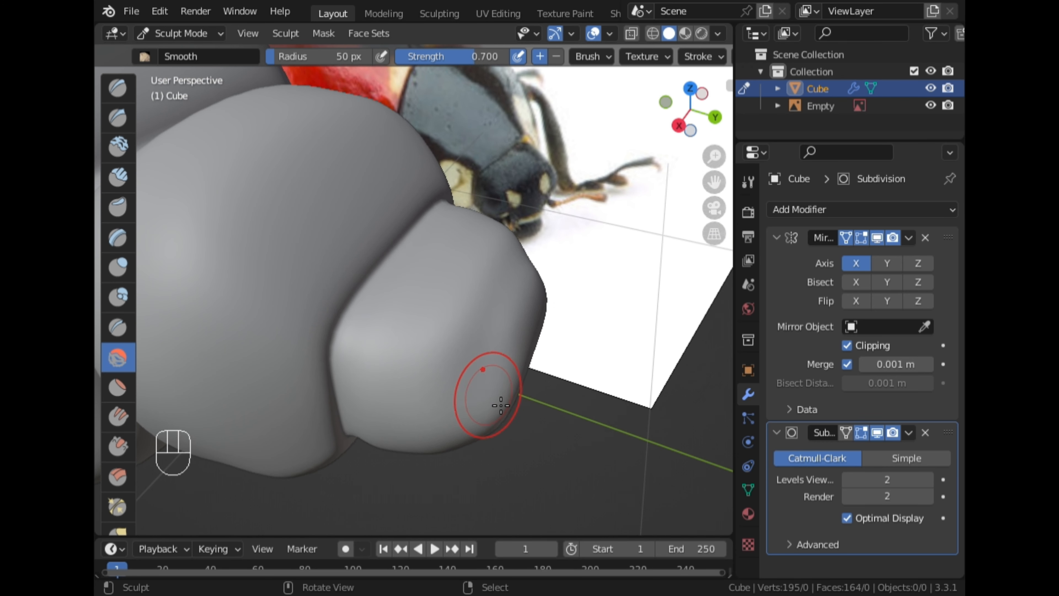
mouse_move(492, 418)
mouse_down()
mouse_move(505, 419)
mouse_move(430, 362)
mouse_up()
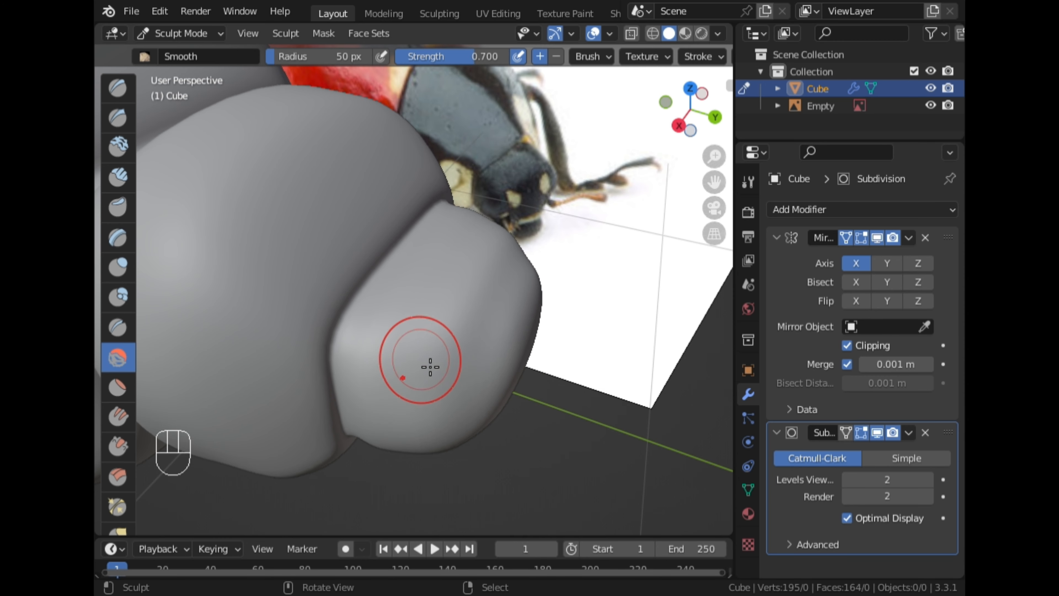
middle_drag(461, 325, 307, 243)
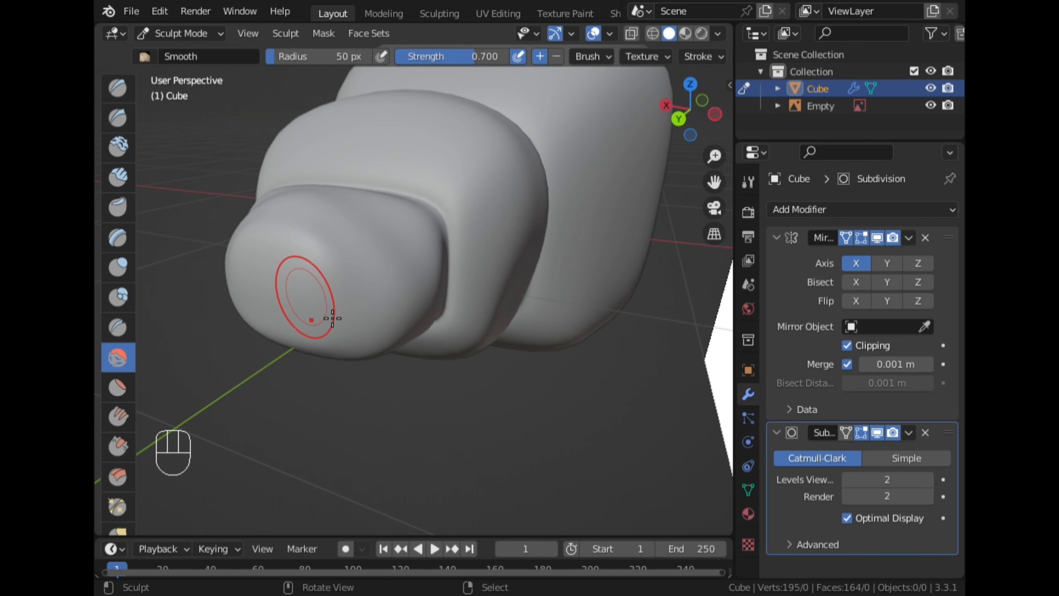
middle_drag(331, 315, 459, 365)
drag(495, 342, 456, 361)
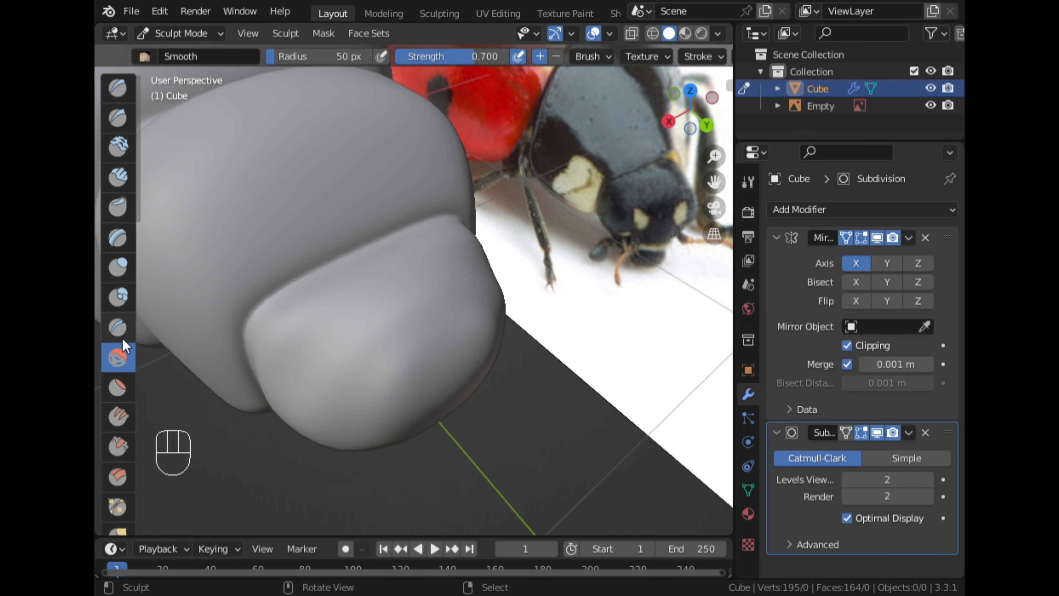
middle_drag(435, 387, 551, 338)
click(687, 114)
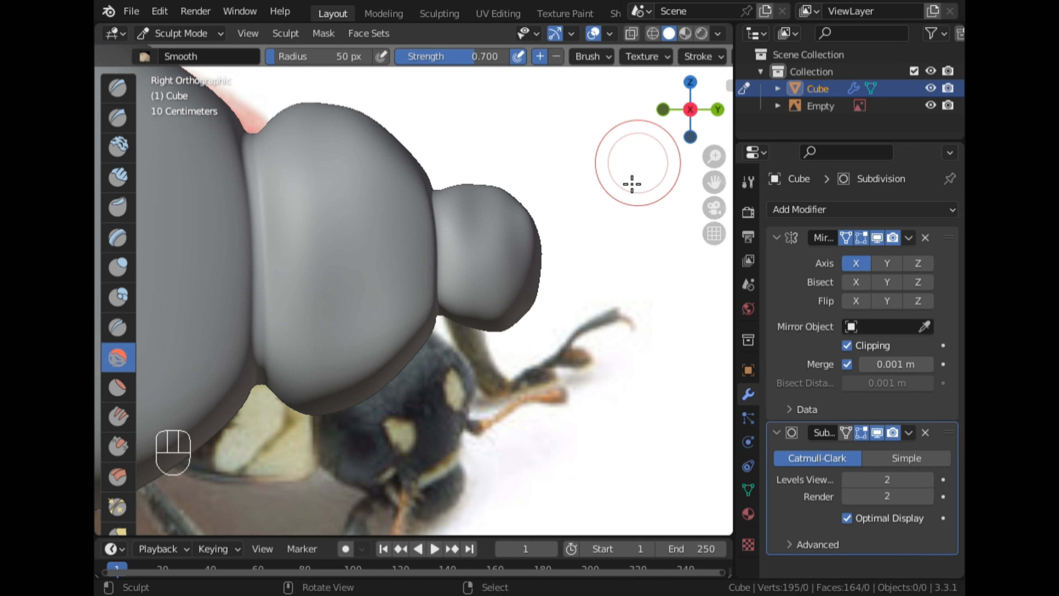
Return to Object Mode and compare the model's profile with the reference image in the right side view
scroll(605, 221, down, 6)
key(ctrl+Tab)
click(304, 291)
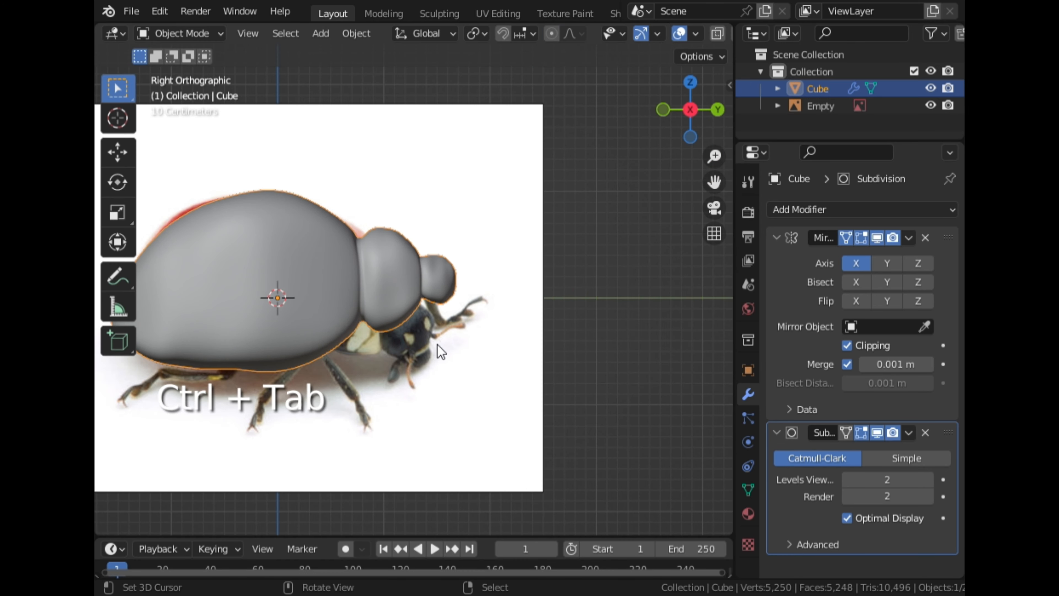
scroll(471, 309, down, 6)
middle_drag(524, 250, 501, 267)
scroll(402, 313, up, 5)
scroll(405, 319, up, 3)
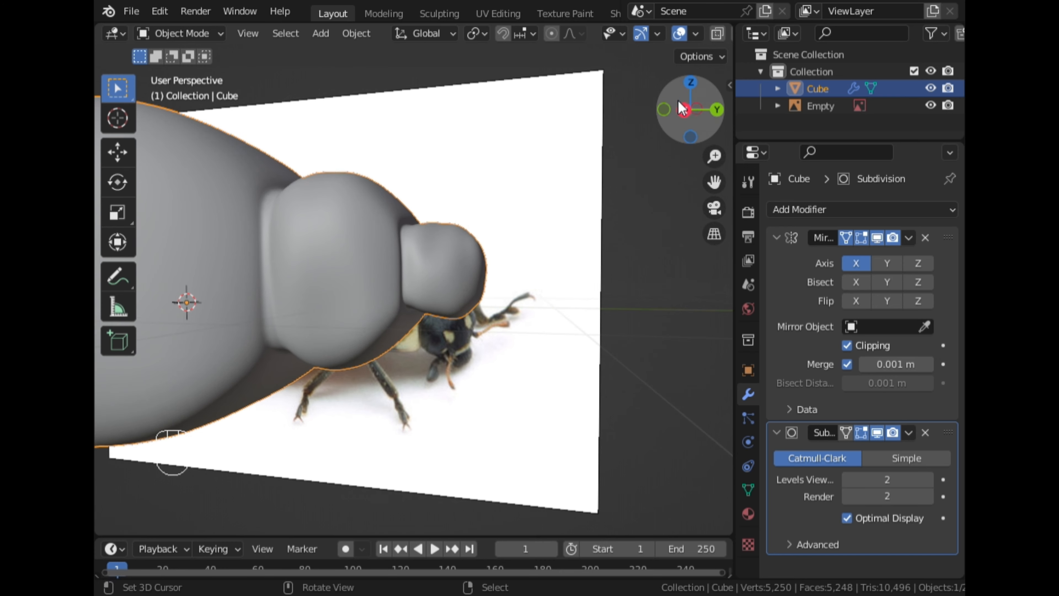
click(689, 110)
scroll(466, 293, down, 3)
scroll(466, 292, up, 3)
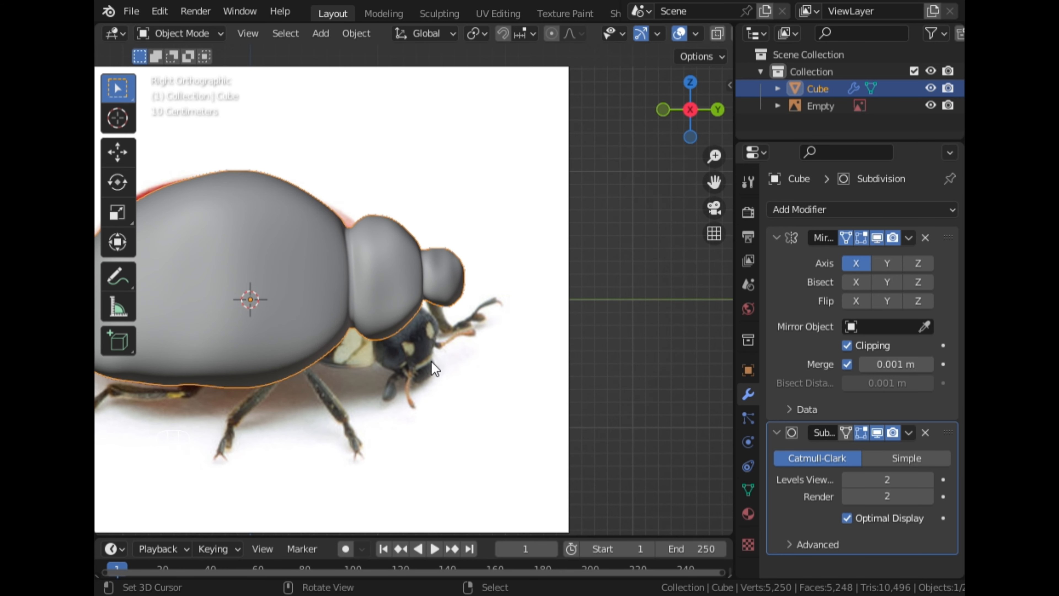
scroll(434, 367, down, 1)
In Edit Mode, turn on proportional editing and X-ray so the reference shows through the mesh
key(Tab)
scroll(402, 371, up, 3)
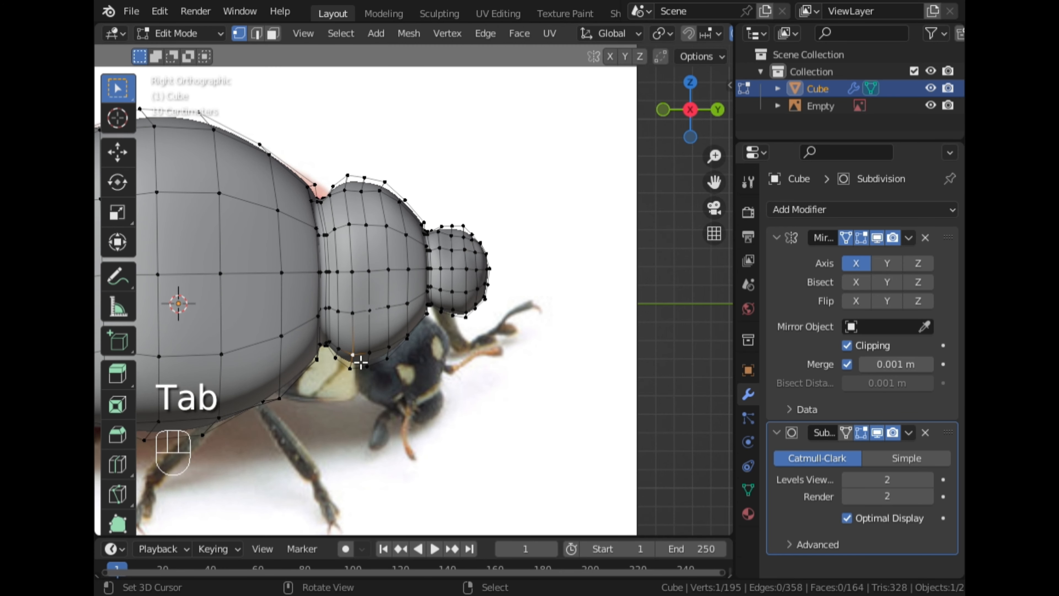
key(o)
scroll(658, 37, down, 4)
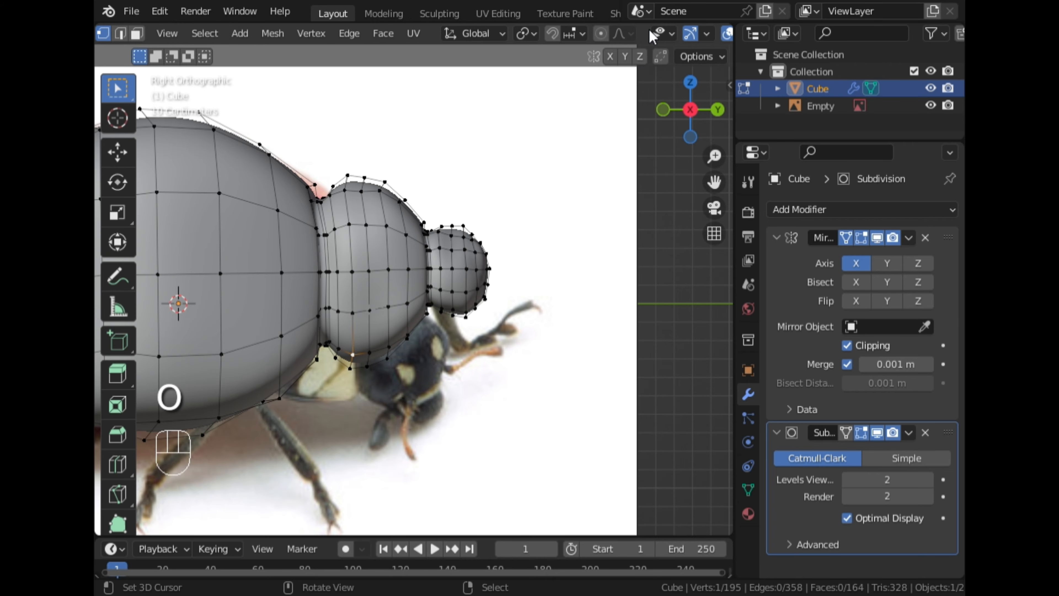
scroll(683, 34, down, 2)
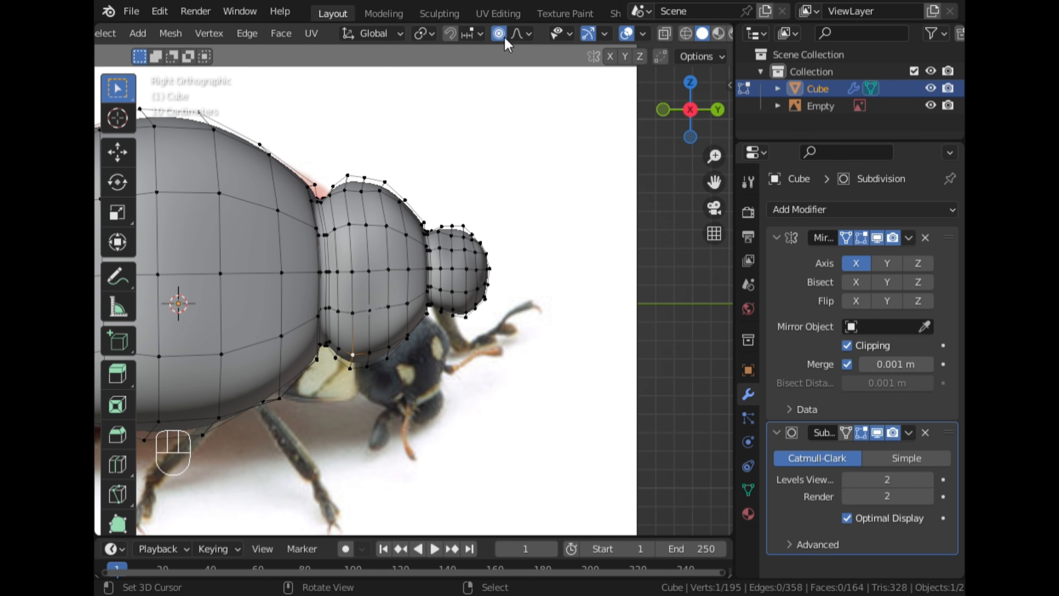
click(664, 33)
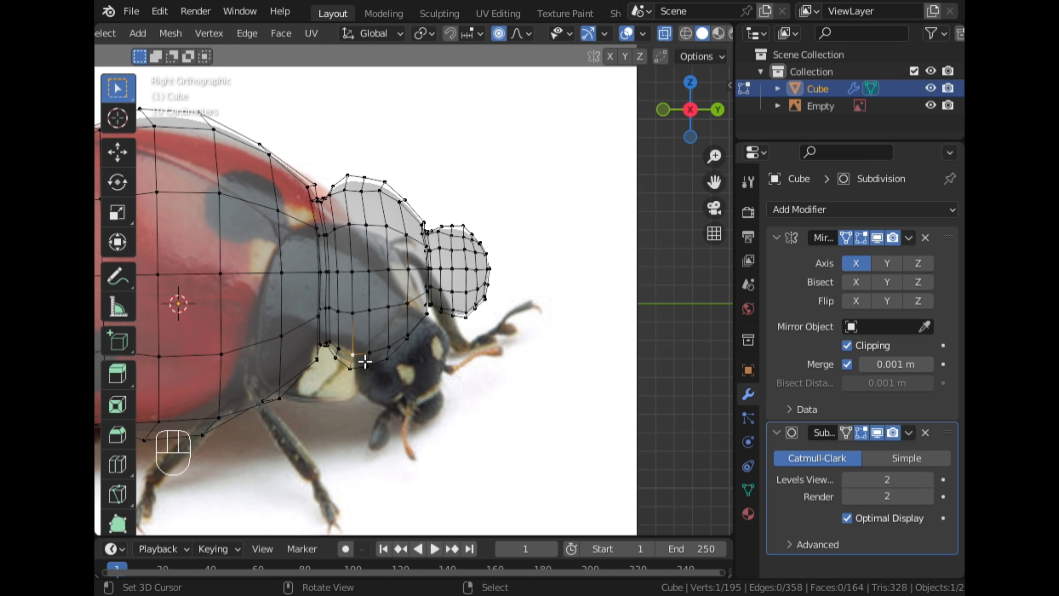
Pull the vertex on the thorax's underside down toward the reference, using a proportional size of about 0.68 m
scroll(391, 376, down, 3)
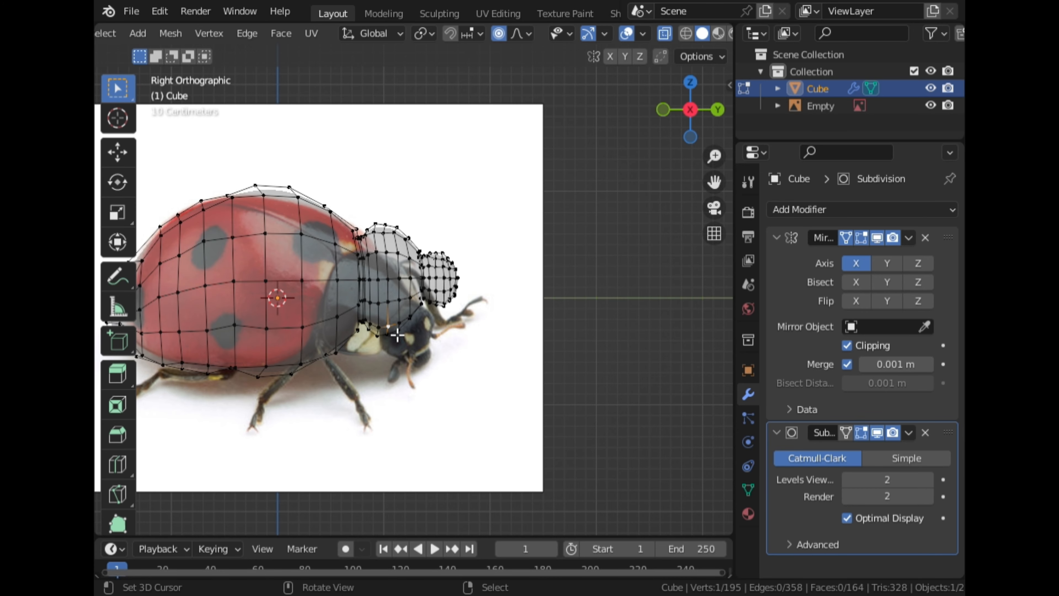
key(g)
scroll(439, 363, down, 15)
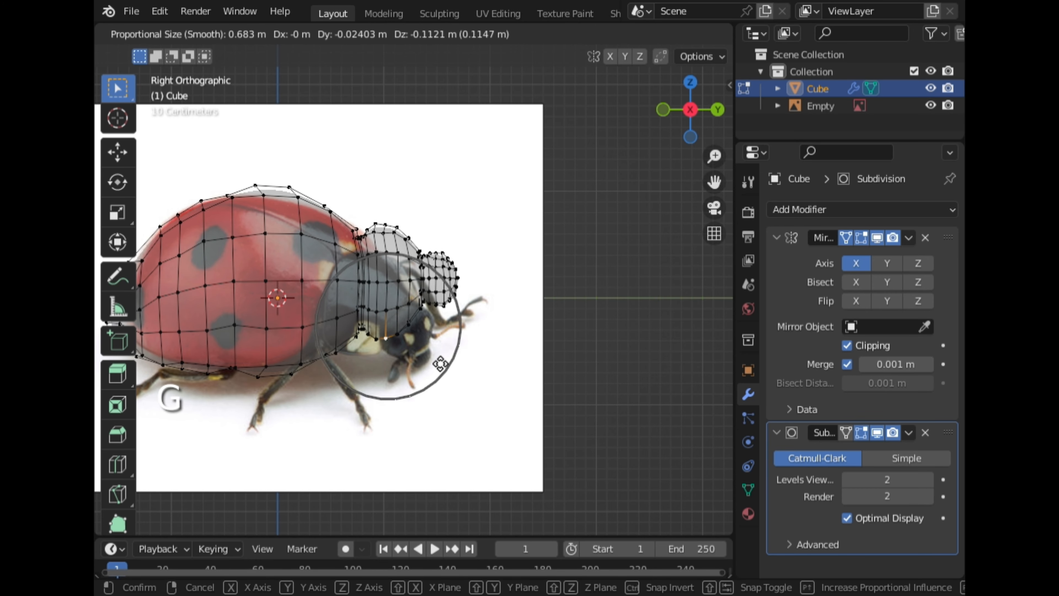
click(439, 370)
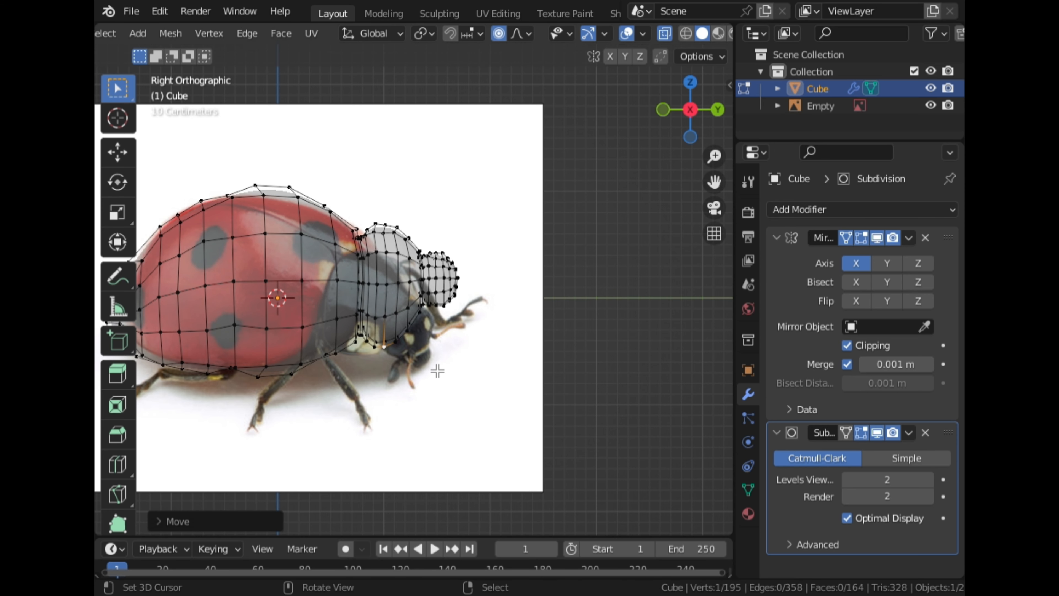
key(g)
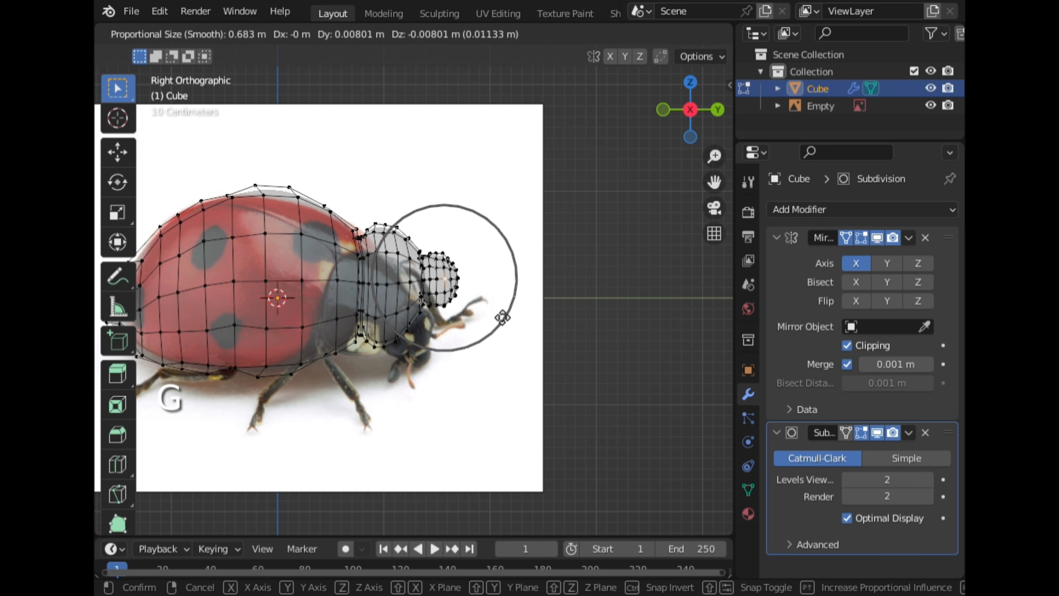
scroll(501, 321, down, 2)
right_click(501, 330)
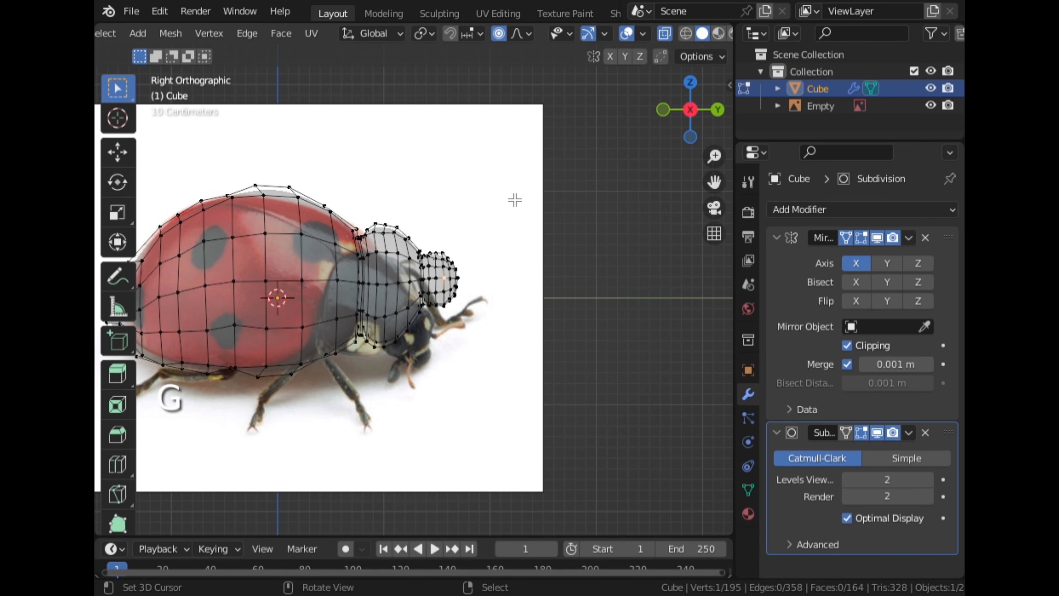
Select all the head's vertices, then lower and tilt the head toward the reference with proportional editing
drag(515, 200, 434, 357)
key(g)
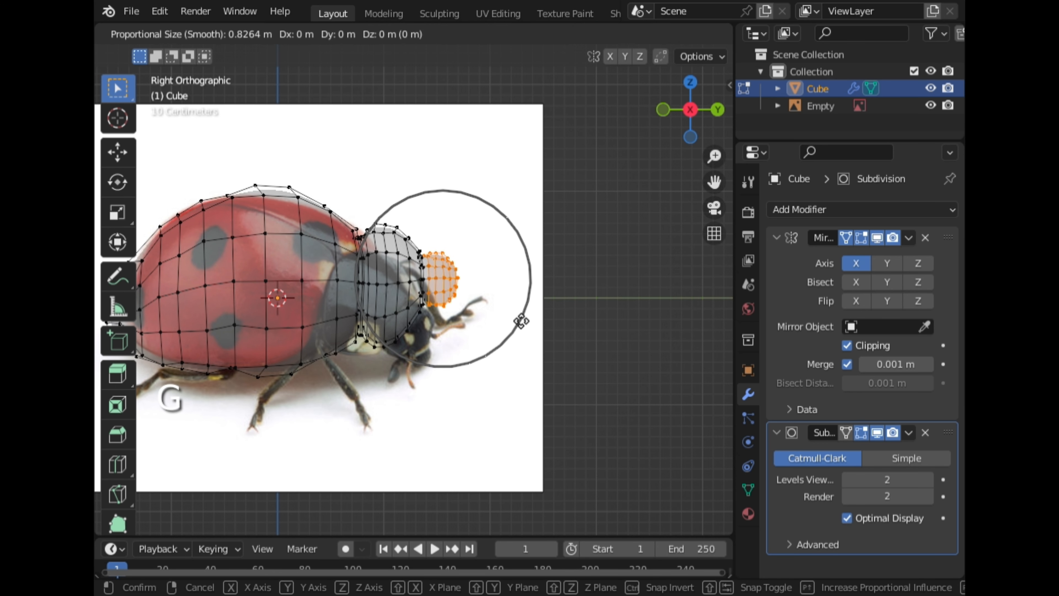
click(520, 338)
key(r)
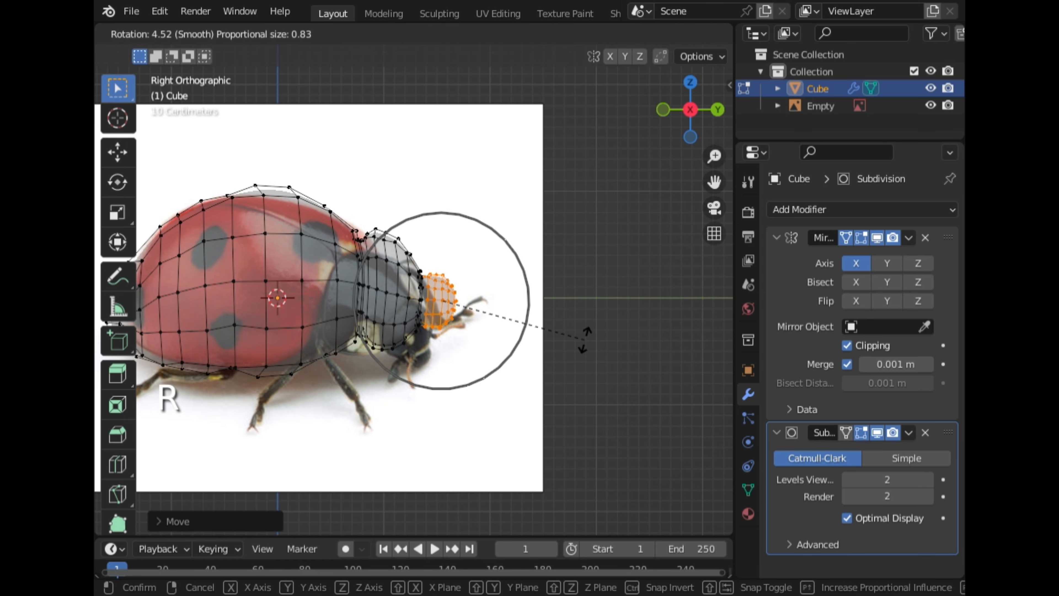
click(575, 352)
scroll(579, 355, up, 1)
key(g)
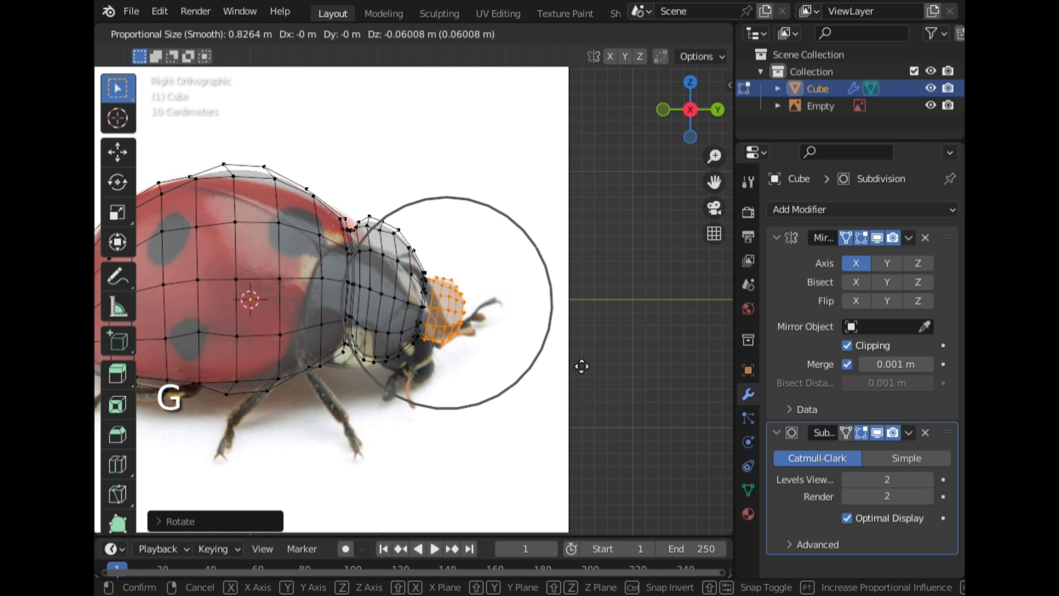
click(579, 367)
Return to Object Mode, turn X-ray off, and compare the lowered head with the reference from the right side
key(ctrl+Tab)
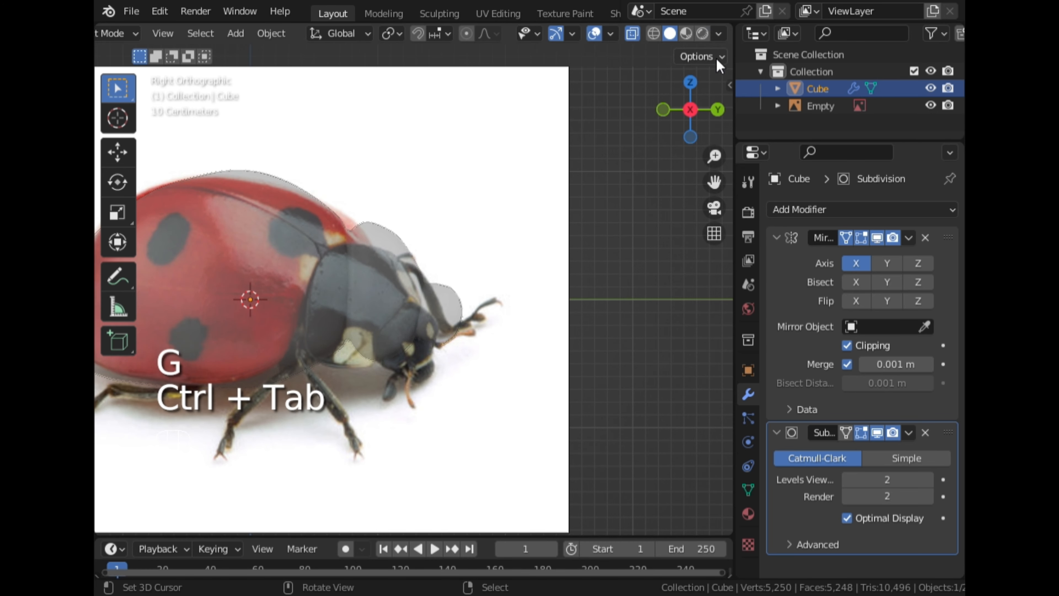
click(638, 35)
middle_drag(541, 217, 589, 246)
click(699, 116)
scroll(556, 276, down, 4)
scroll(540, 283, up, 1)
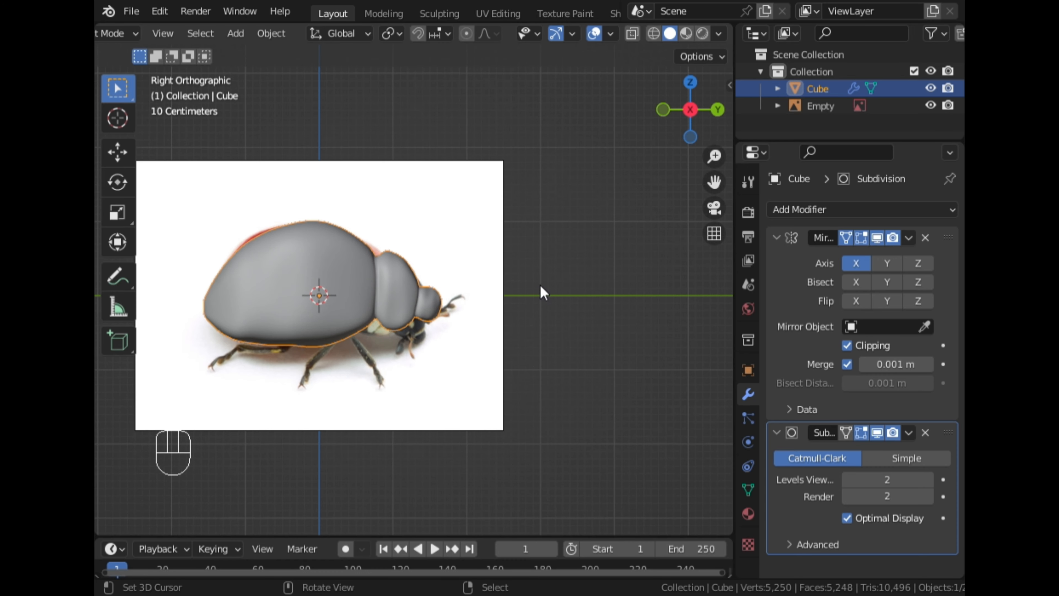
scroll(540, 284, down, 1)
scroll(541, 291, down, 1)
scroll(539, 290, up, 4)
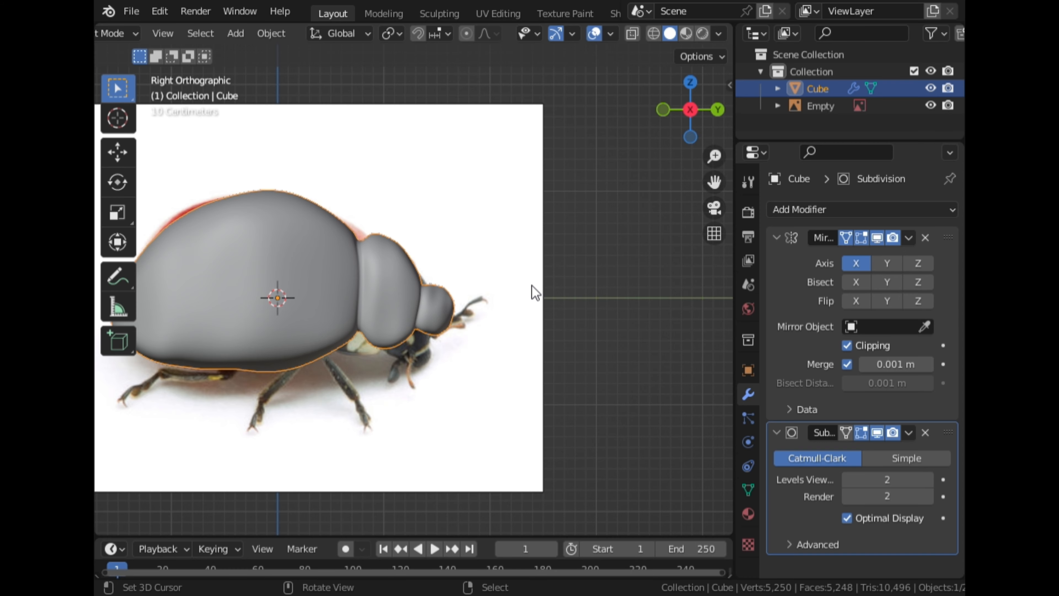
scroll(535, 292, up, 1)
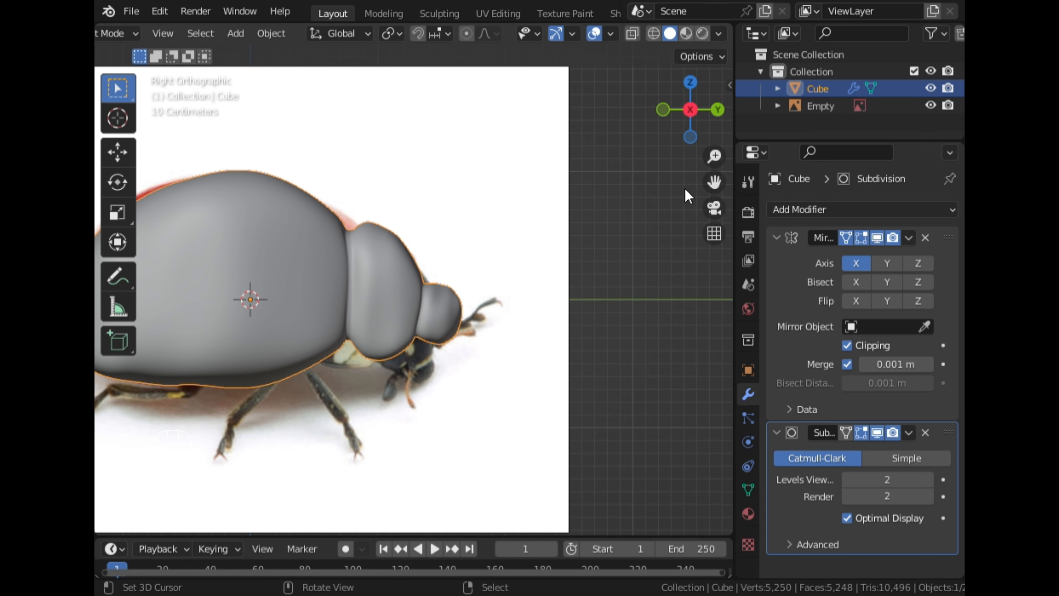
Lower the selected head further in Edit Mode and rotate it about 10.8° with a proportional size of 0.51, then check the shape
key(ctrl+Tab)
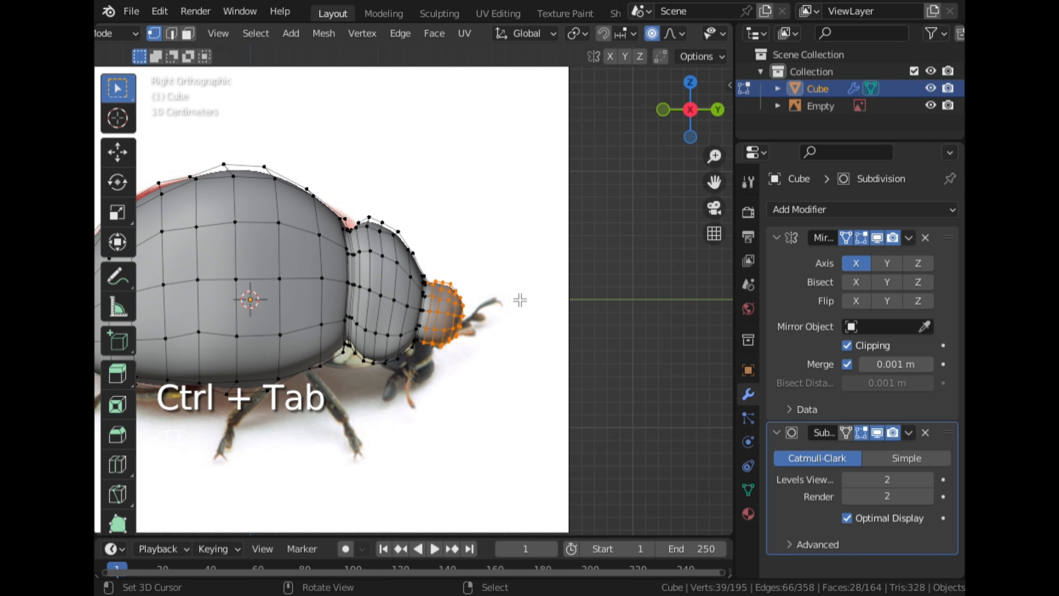
key(g)
click(555, 309)
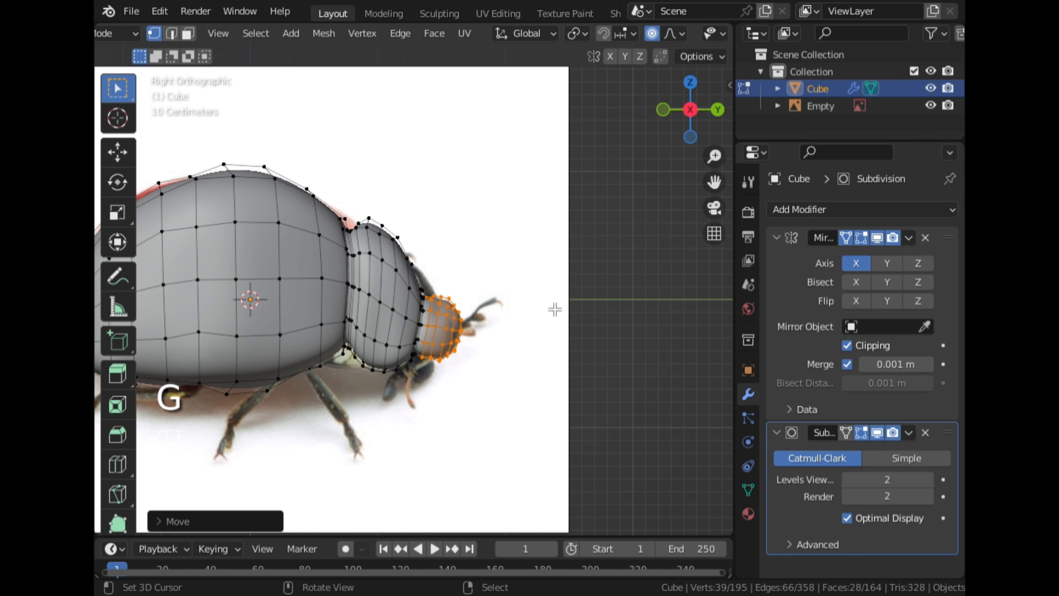
key(r)
scroll(589, 321, up, 5)
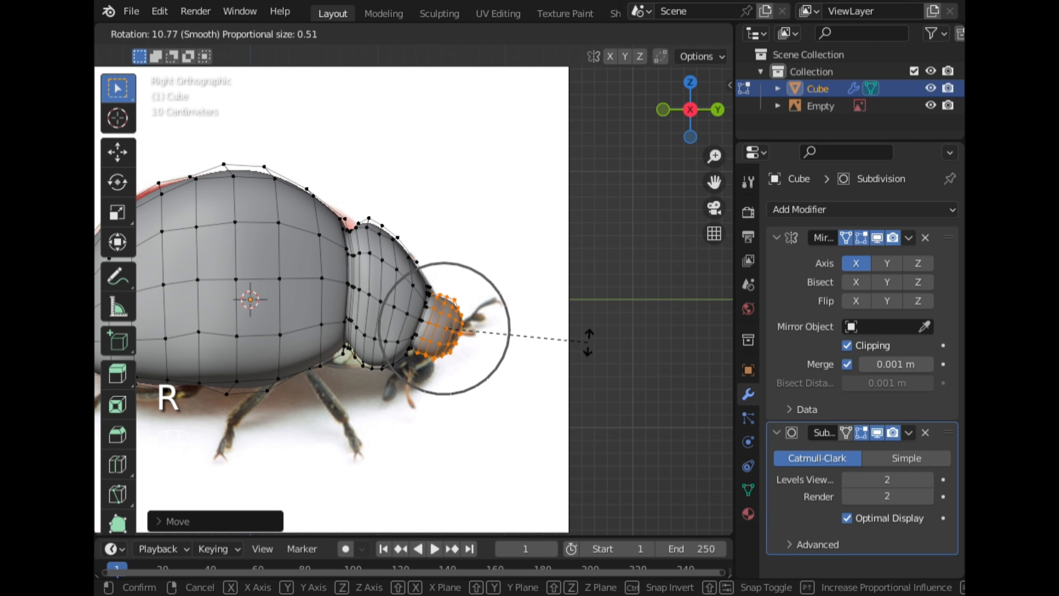
click(587, 342)
scroll(587, 342, down, 3)
key(Tab)
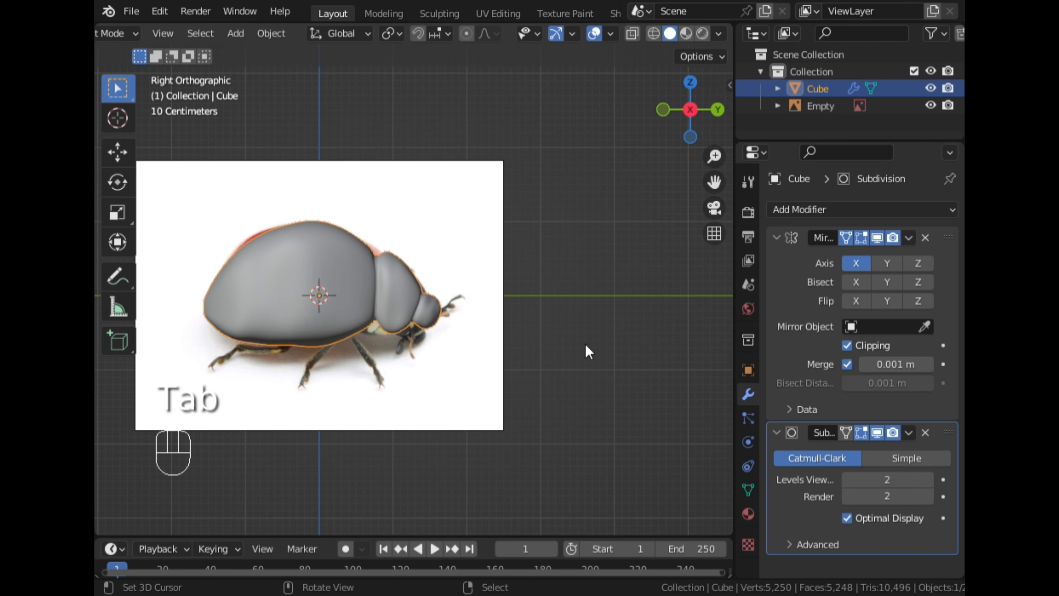
scroll(582, 338, up, 3)
middle_drag(583, 342, 496, 259)
scroll(510, 274, down, 3)
click(698, 110)
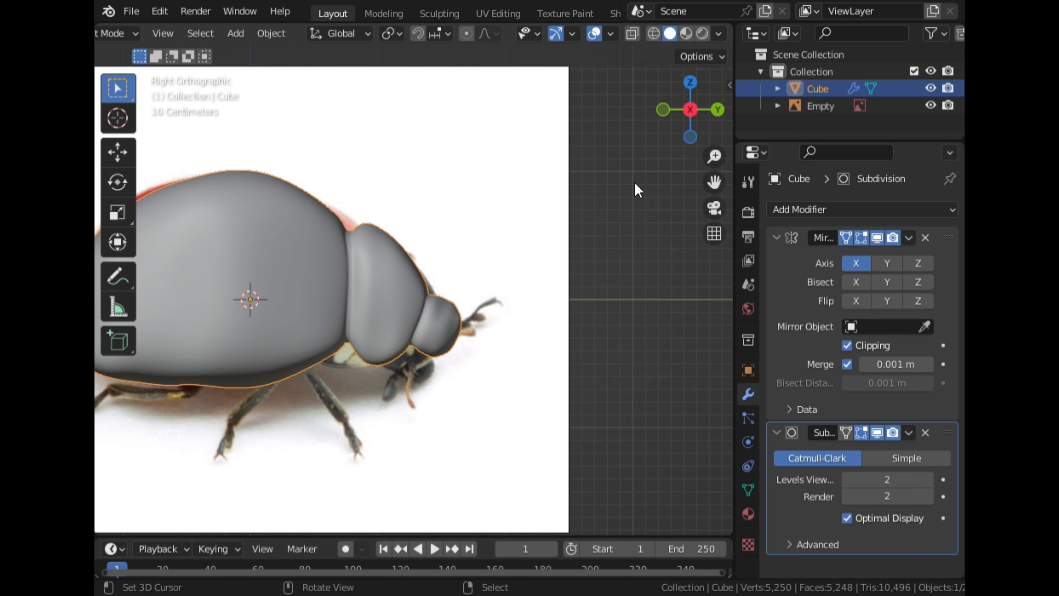
In face mode, select the four central faces on the head's front and move them down in the right side view
key(Tab)
scroll(473, 383, up, 2)
middle_drag(571, 368, 430, 355)
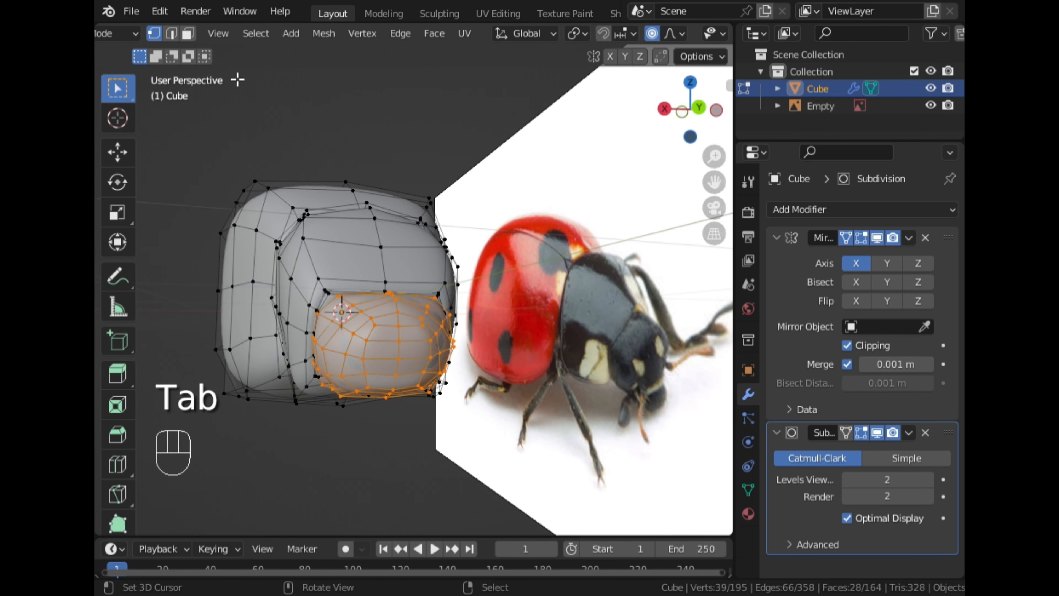
click(188, 34)
click(391, 344)
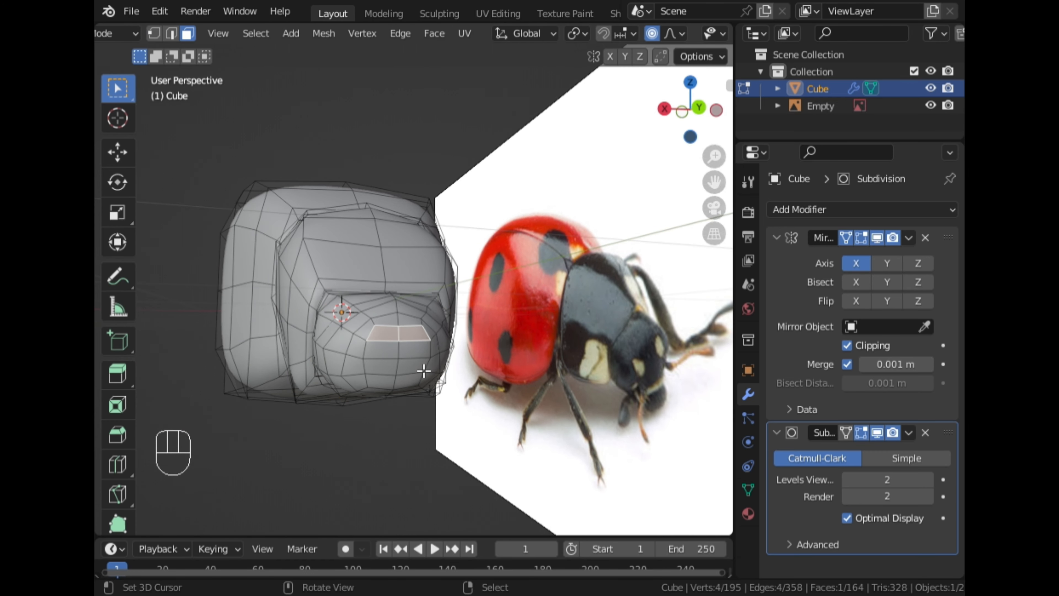
ctrl+click(397, 387)
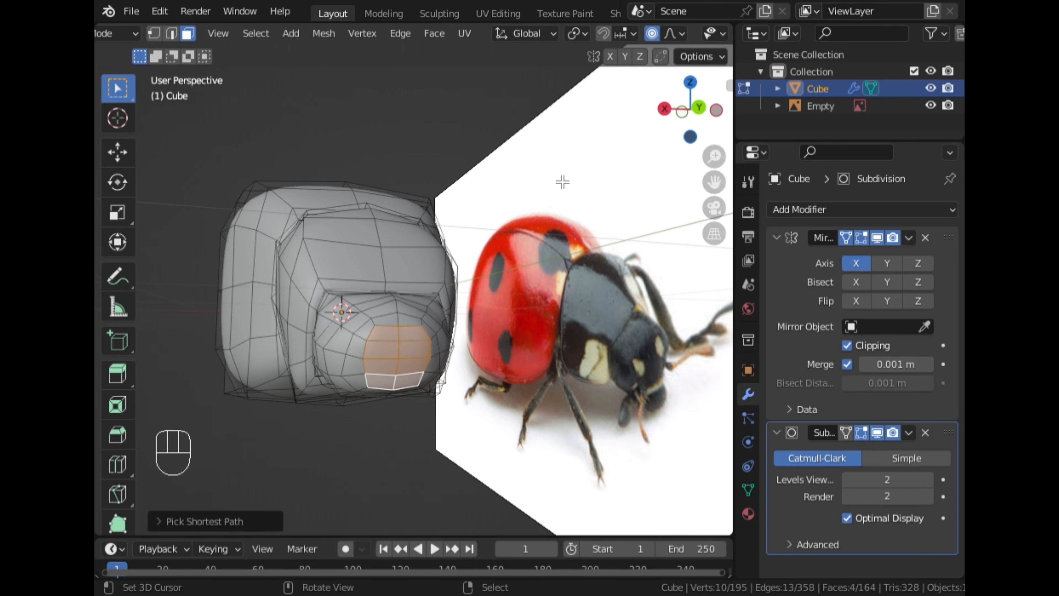
click(664, 109)
key(g)
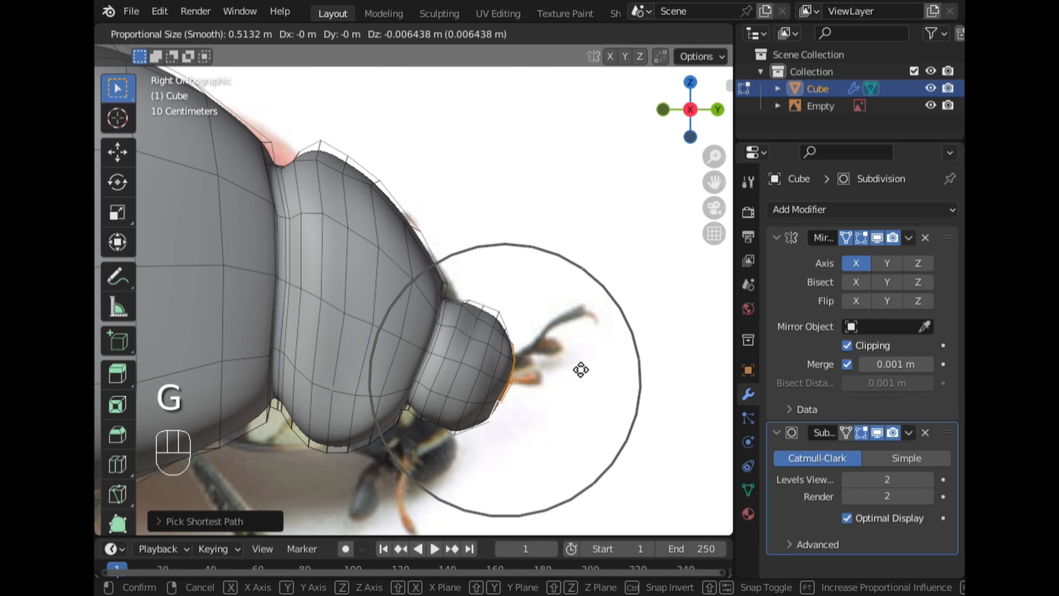
scroll(580, 371, up, 4)
click(578, 382)
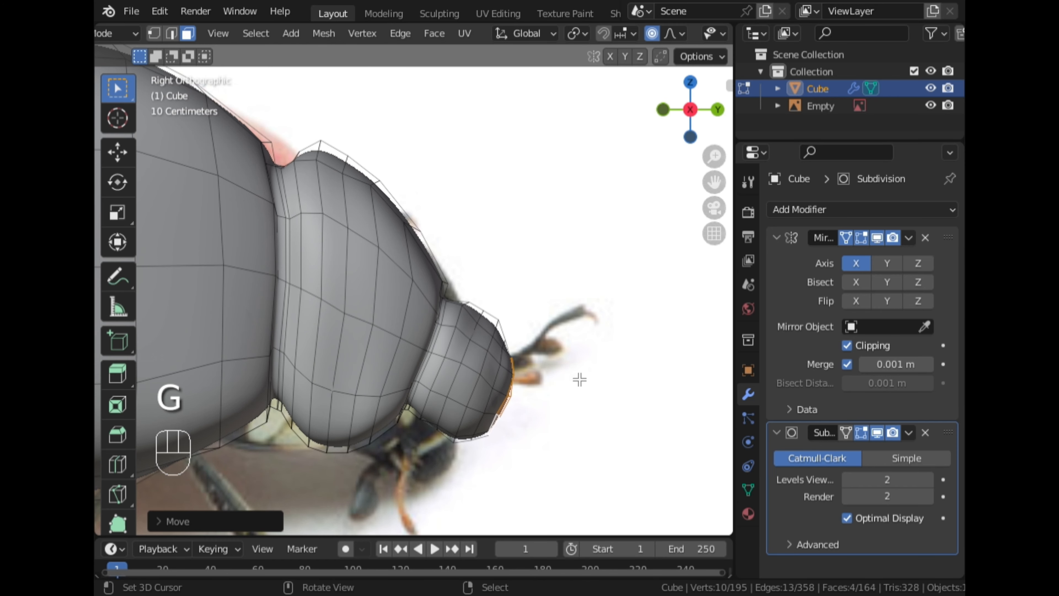
Extrude the selected front faces of the head slightly forward
key(e)
click(584, 382)
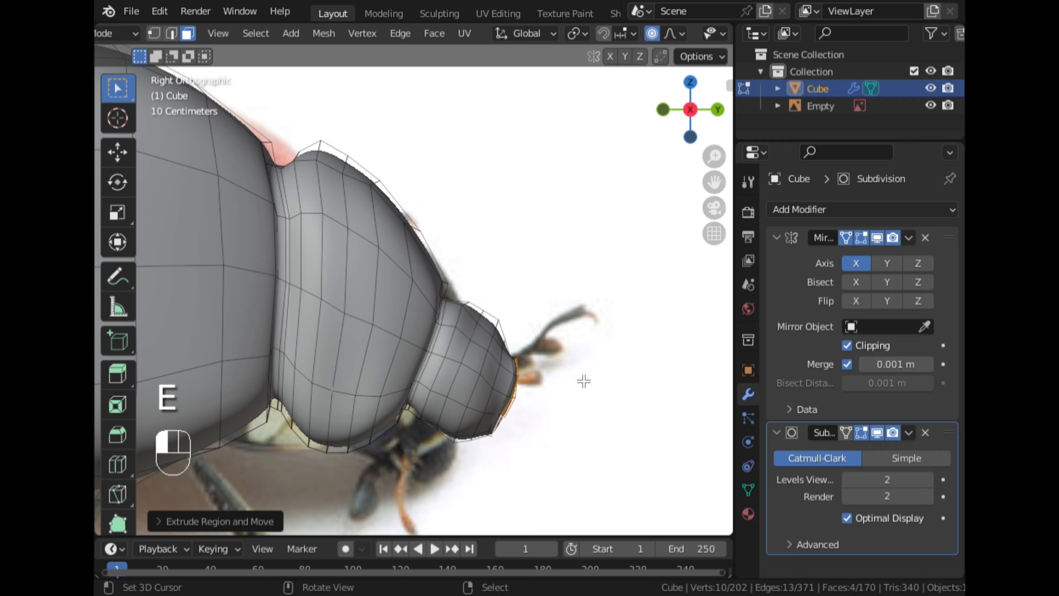
Nudge the extruded front faces of the head and scale them down slightly in two passes with a proportional size of 0.32
key(g)
click(620, 407)
key(s)
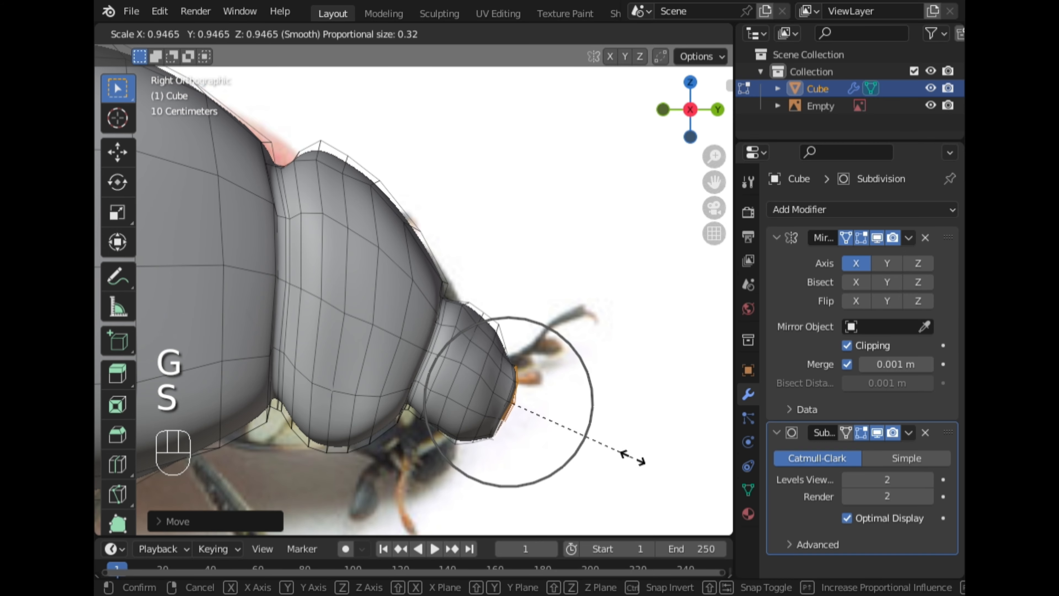
click(616, 450)
middle_drag(614, 367, 500, 399)
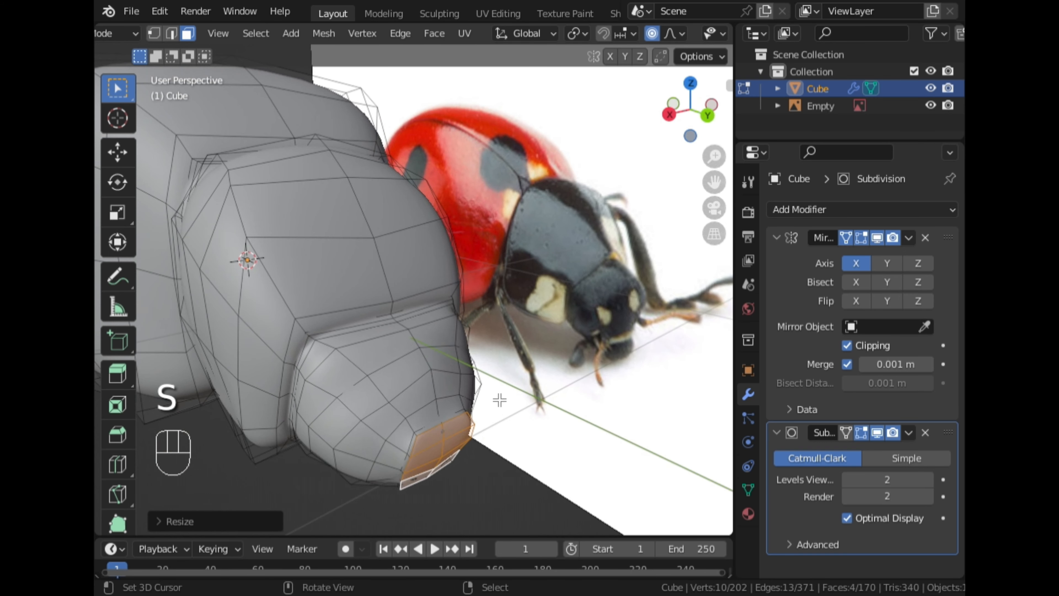
key(s)
click(607, 410)
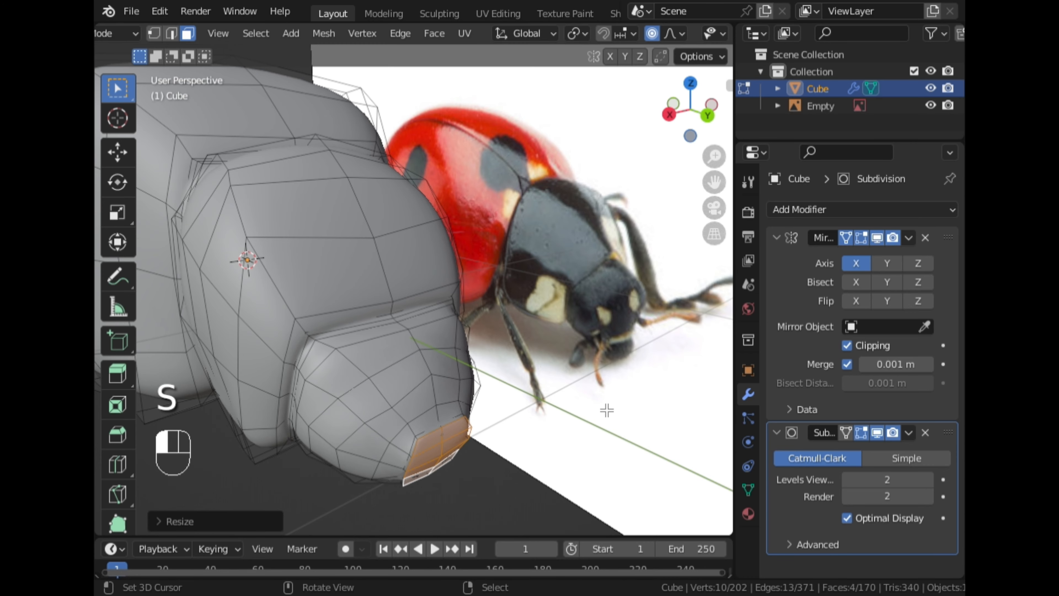
In Sculpt Mode, smooth the extruded tip of the head with the Smooth brush from both sides and the front
key(Tab)
scroll(506, 397, down, 3)
middle_drag(506, 397, 534, 338)
key(ctrl+Tab)
click(513, 461)
scroll(492, 442, up, 5)
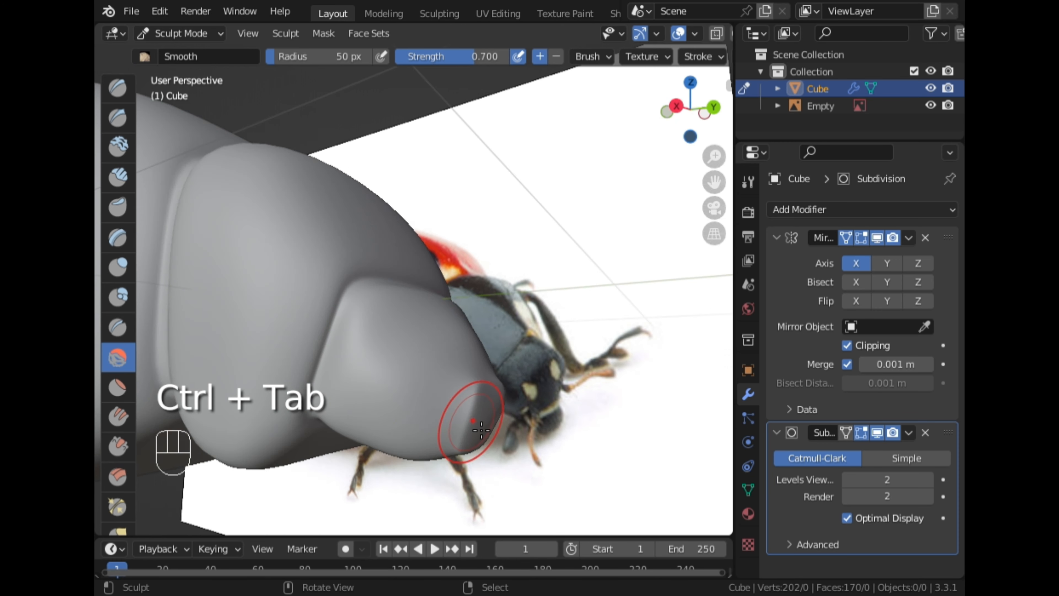
mouse_move(439, 415)
mouse_down()
mouse_move(421, 417)
mouse_move(421, 427)
mouse_up()
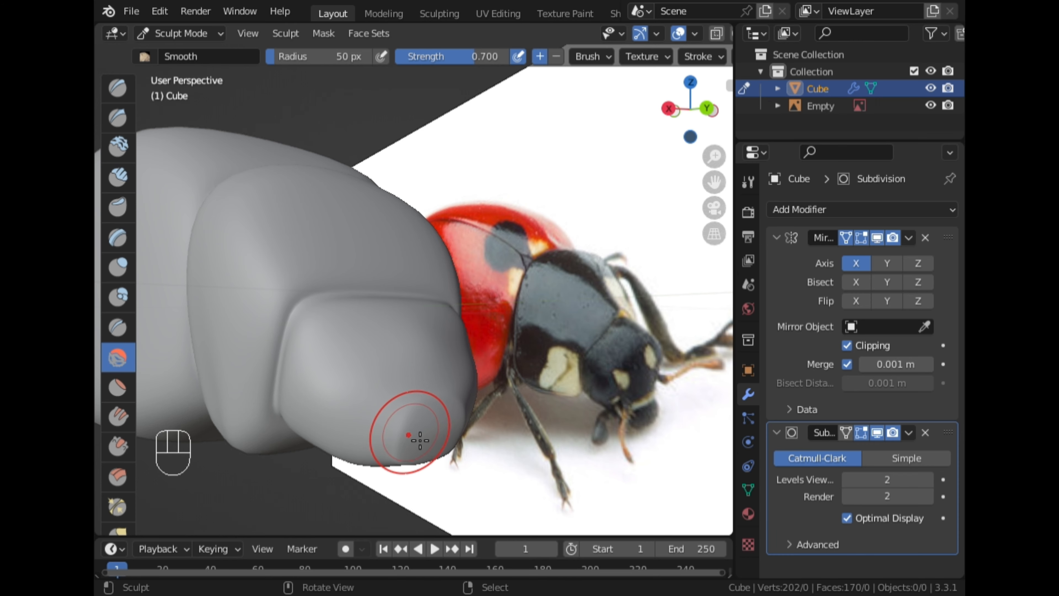
mouse_move(460, 385)
middle_down()
mouse_move(373, 328)
mouse_move(292, 317)
mouse_move(313, 454)
middle_up()
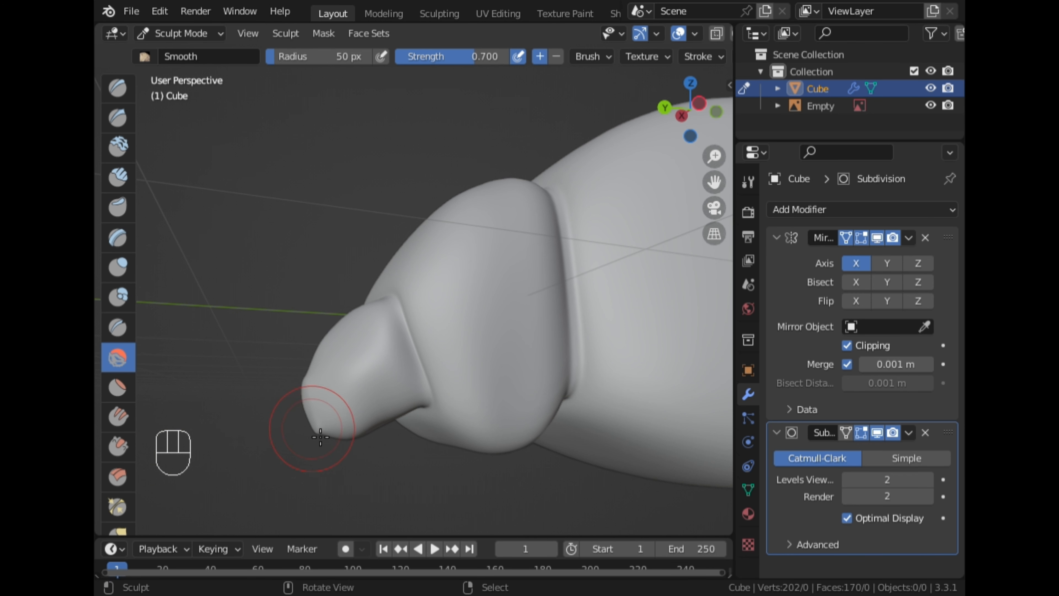
drag(320, 436, 306, 403)
mouse_move(306, 403)
middle_down()
mouse_move(498, 532)
mouse_move(533, 373)
middle_up()
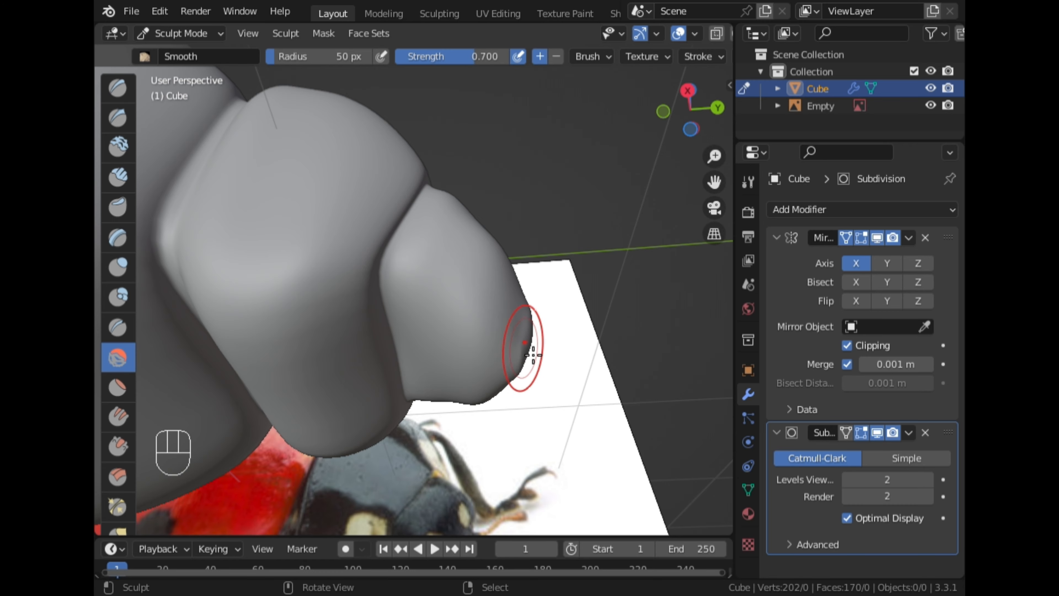
mouse_move(596, 370)
middle_down()
mouse_move(385, 480)
mouse_move(315, 501)
middle_up()
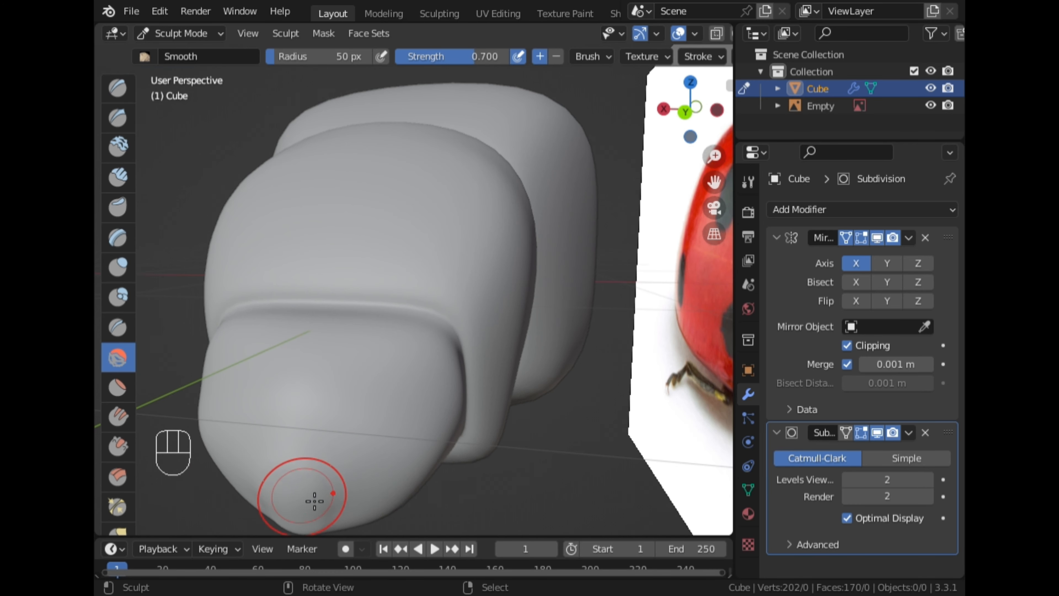
mouse_move(296, 465)
middle_down()
mouse_move(295, 485)
mouse_move(273, 448)
mouse_move(276, 402)
mouse_move(302, 456)
middle_up()
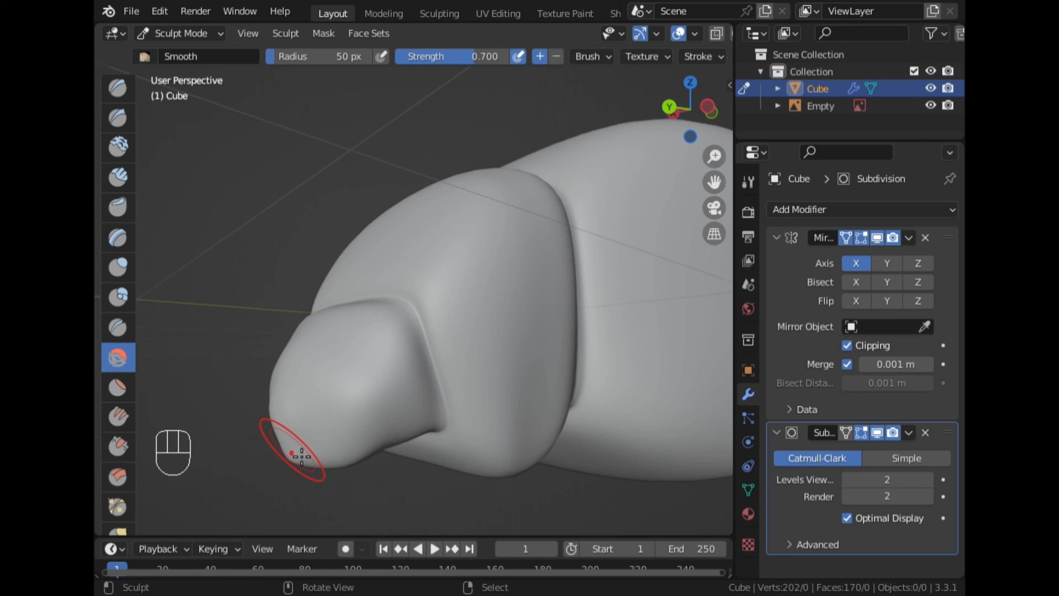
middle_drag(283, 491, 631, 218)
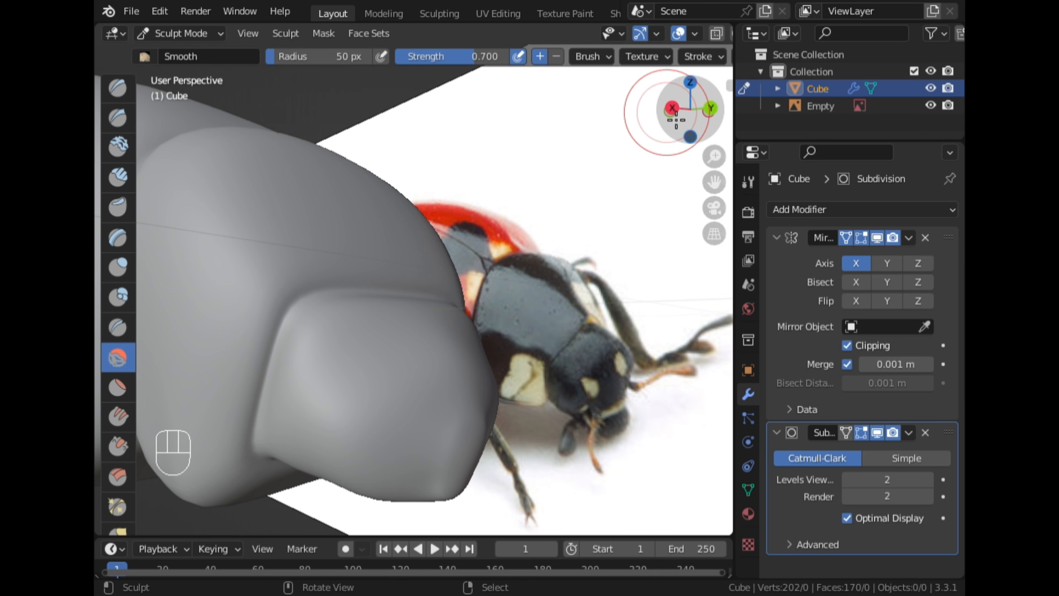
Return to Object Mode in the right orthographic view with the whole head and reference in sight
click(671, 108)
scroll(605, 250, down, 6)
key(ctrl+Tab)
click(449, 262)
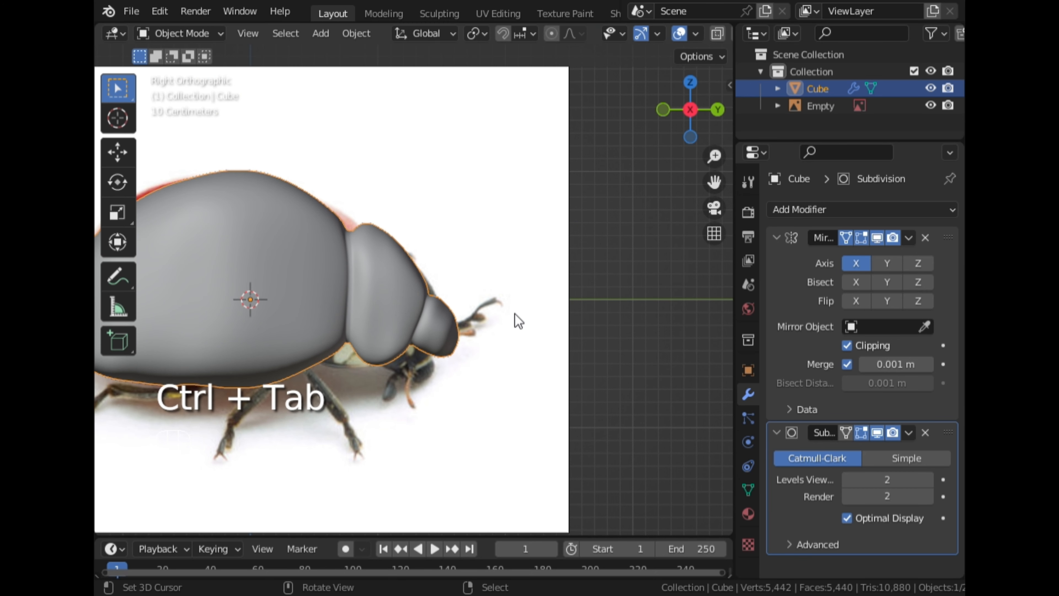